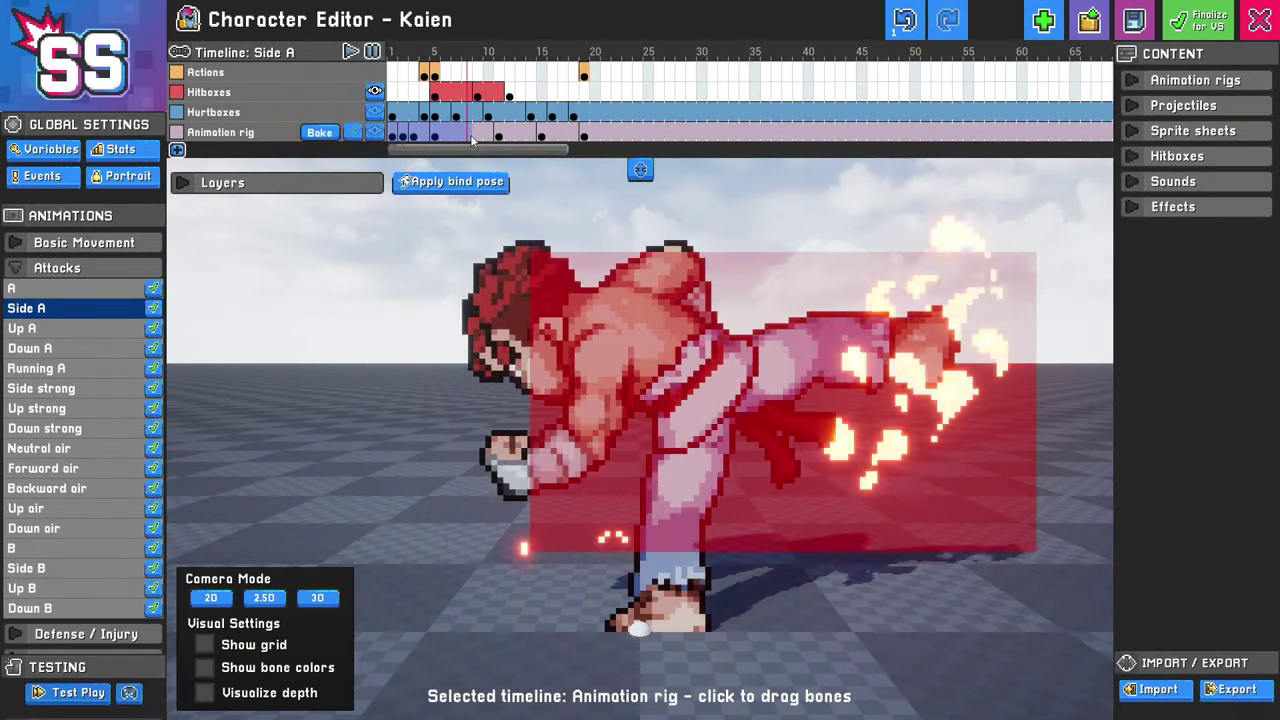
drag(472, 140, 394, 138)
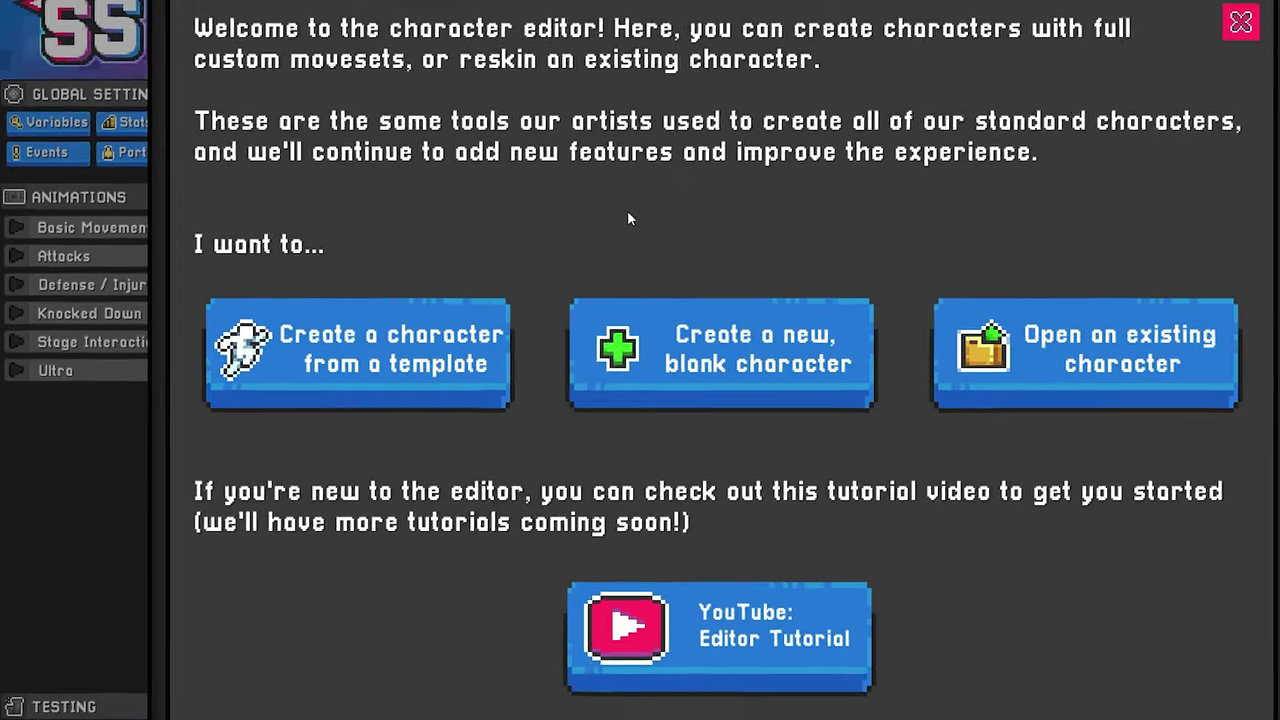
Create a new character by loading the Kaien template
mouse_move(282, 377)
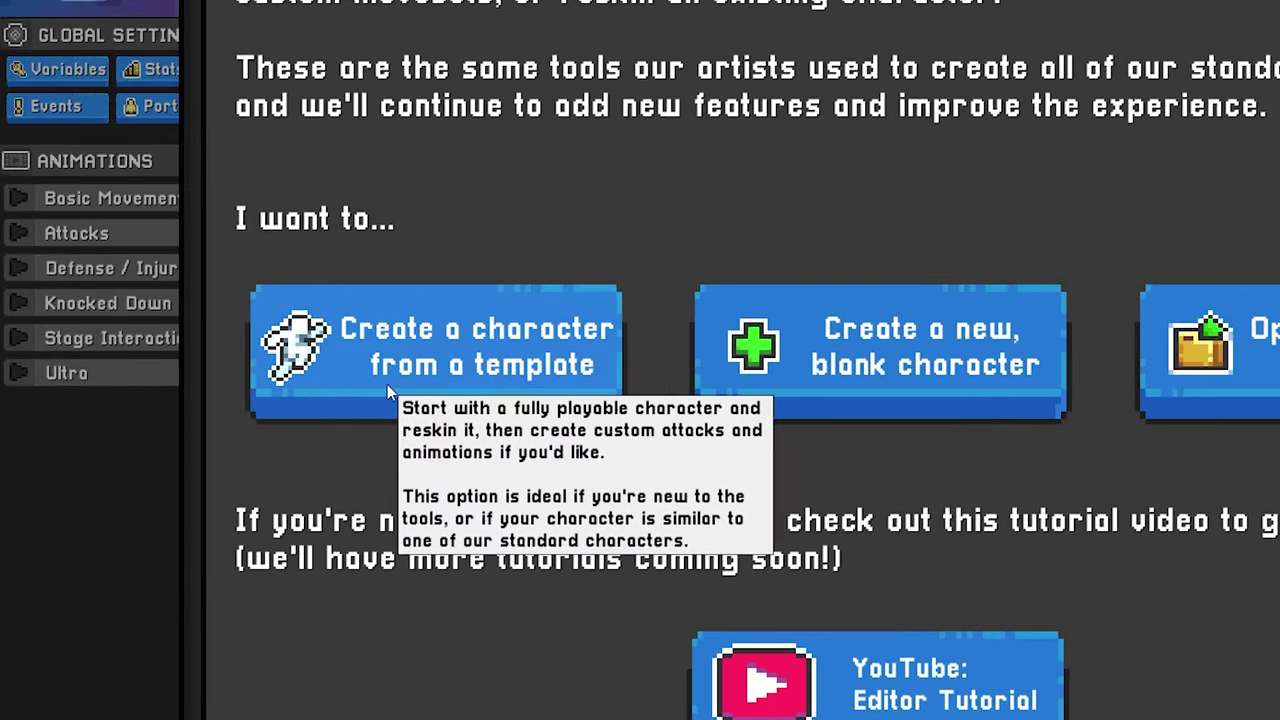
click(379, 377)
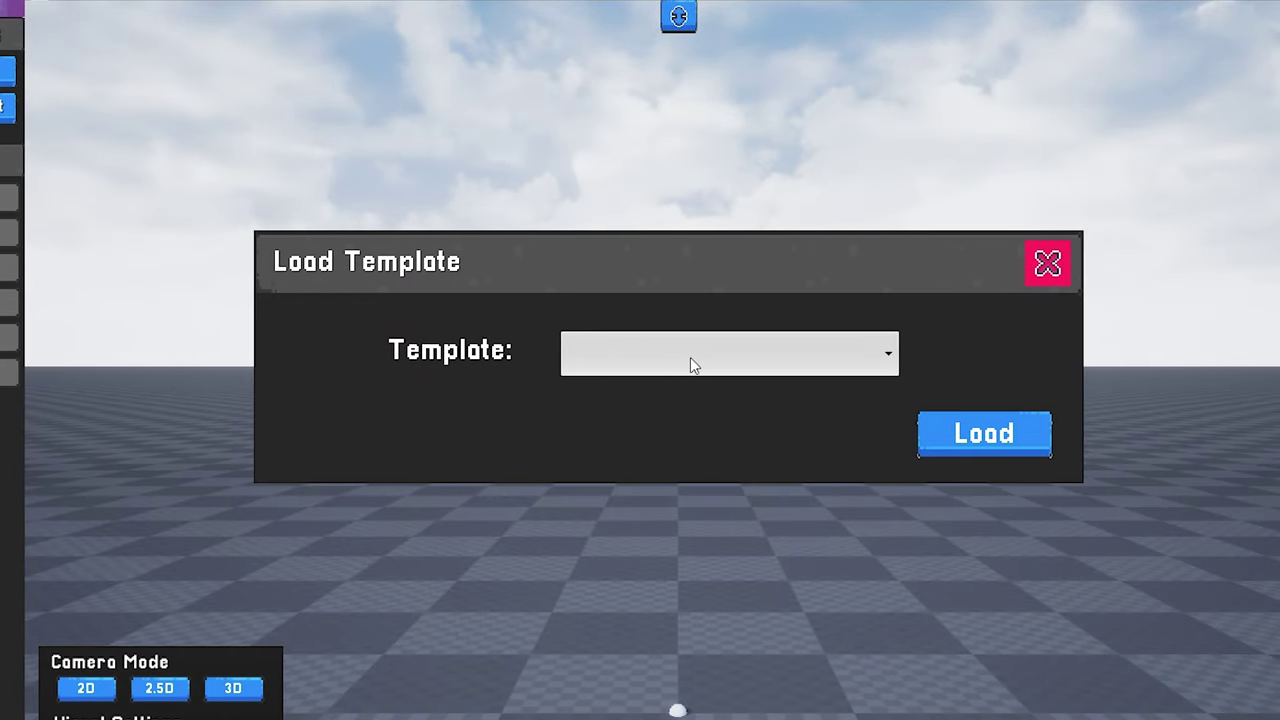
click(690, 357)
click(655, 449)
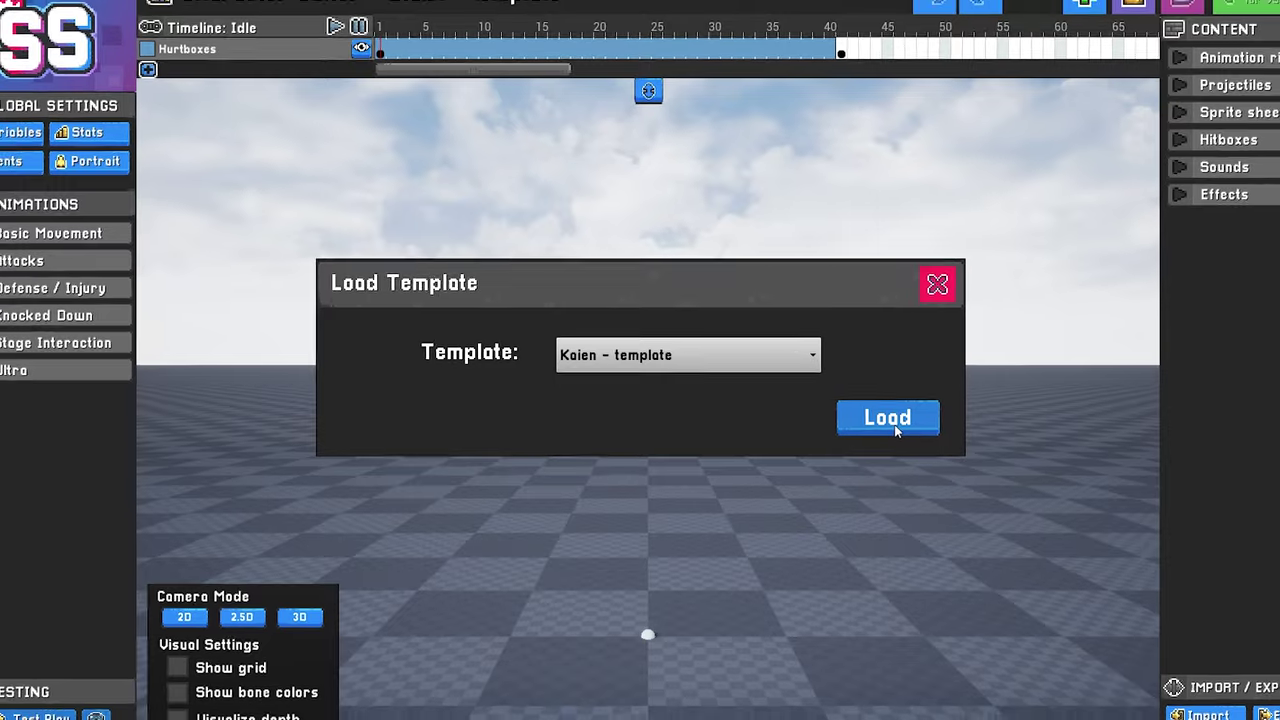
click(965, 437)
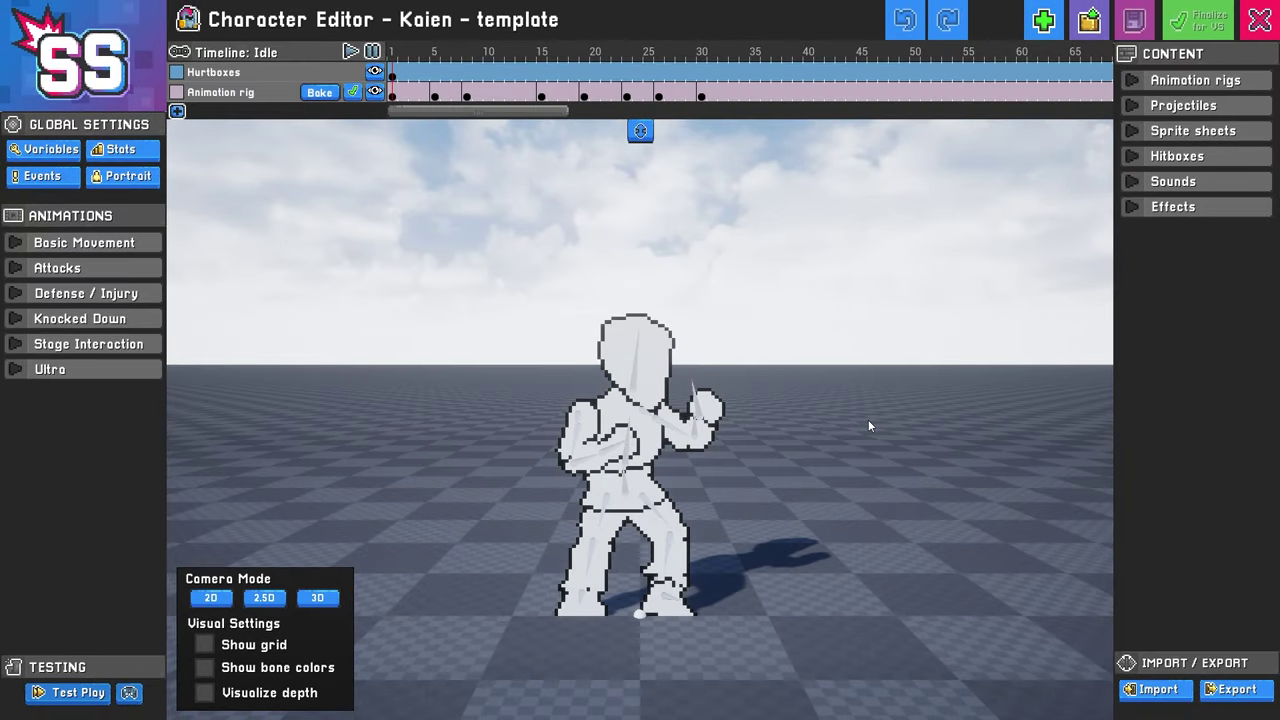
Bring up the character creation options again to read about the blank character option, and close them
click(1044, 22)
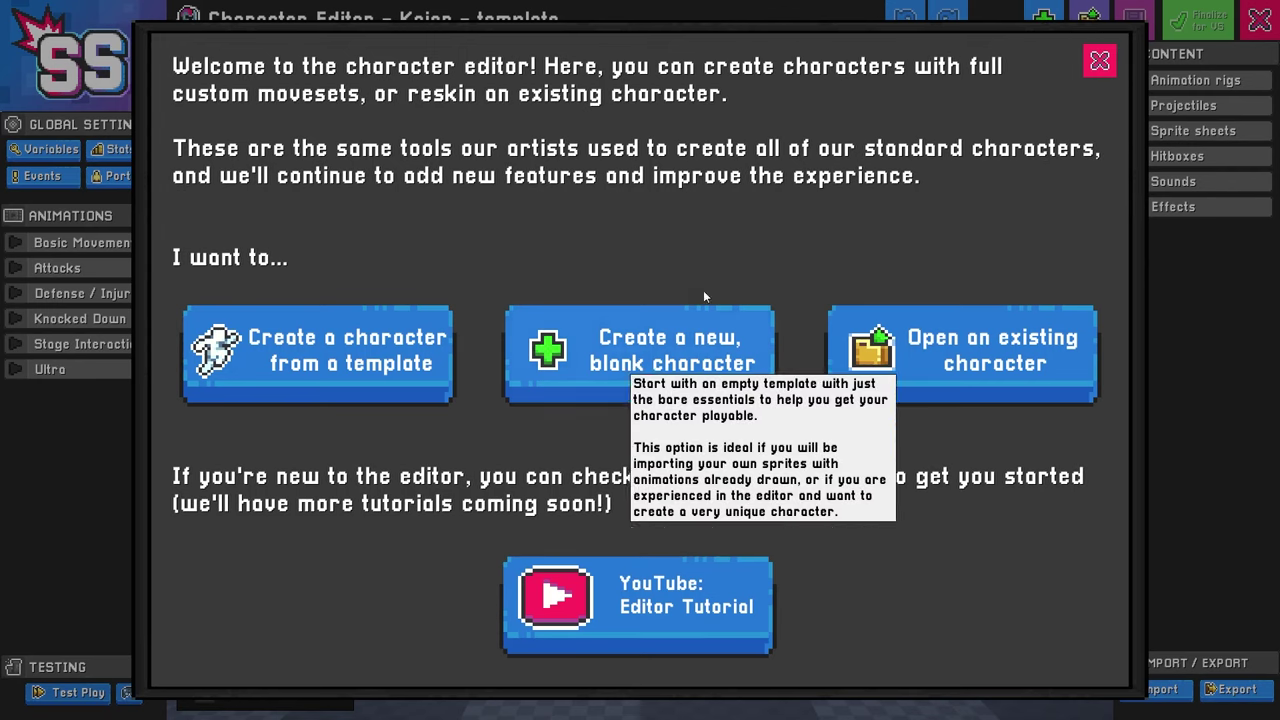
key(Escape)
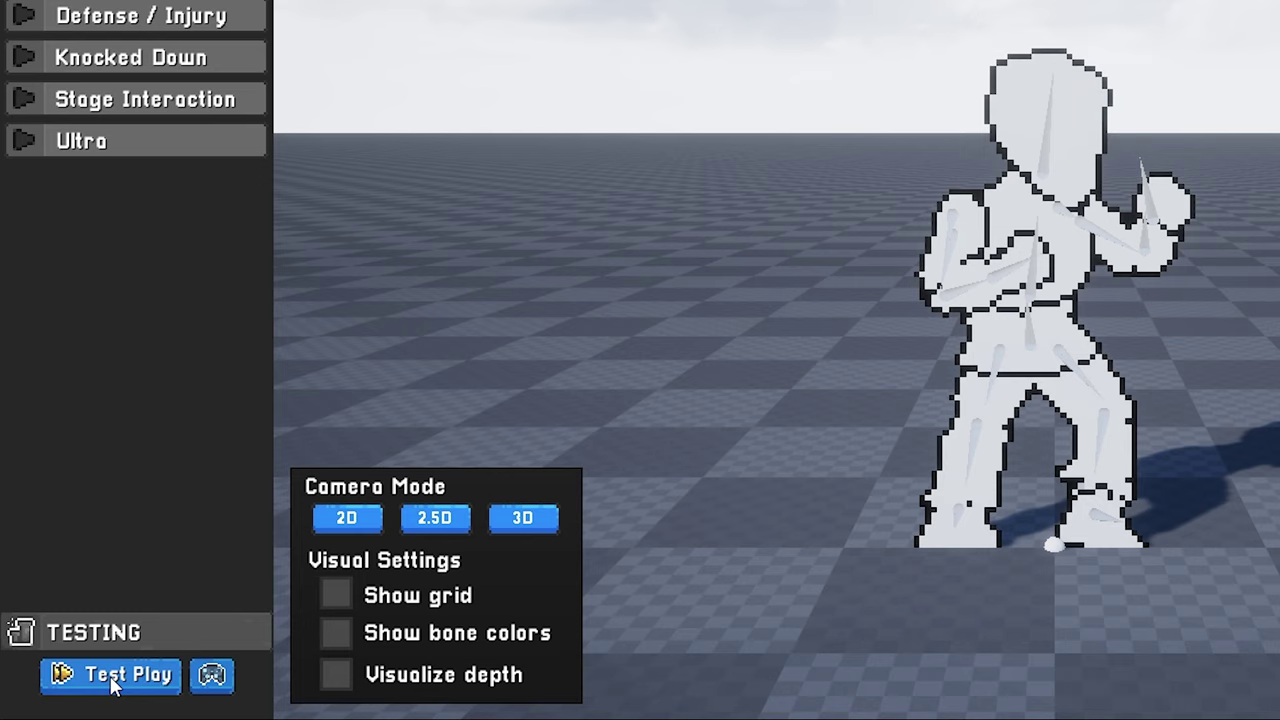
Start a test play of the template character and try walking and jumping in both directions
click(112, 676)
click(212, 676)
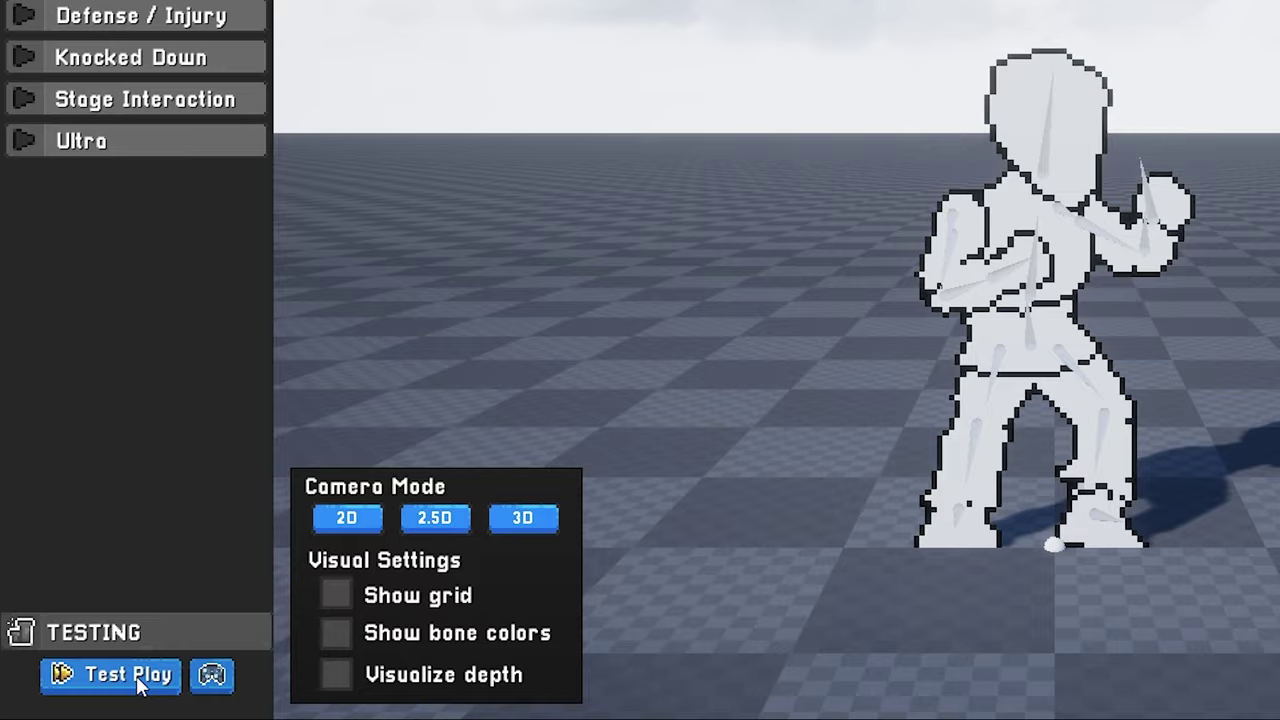
click(138, 680)
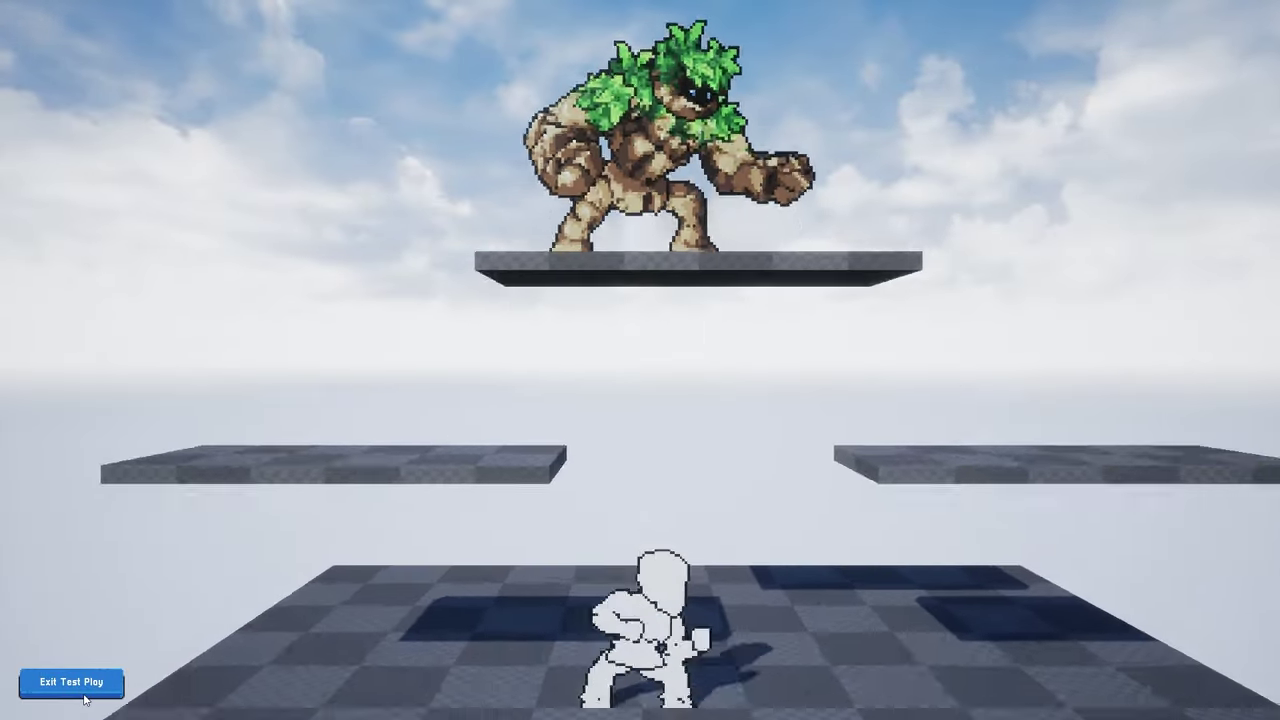
key(Left)
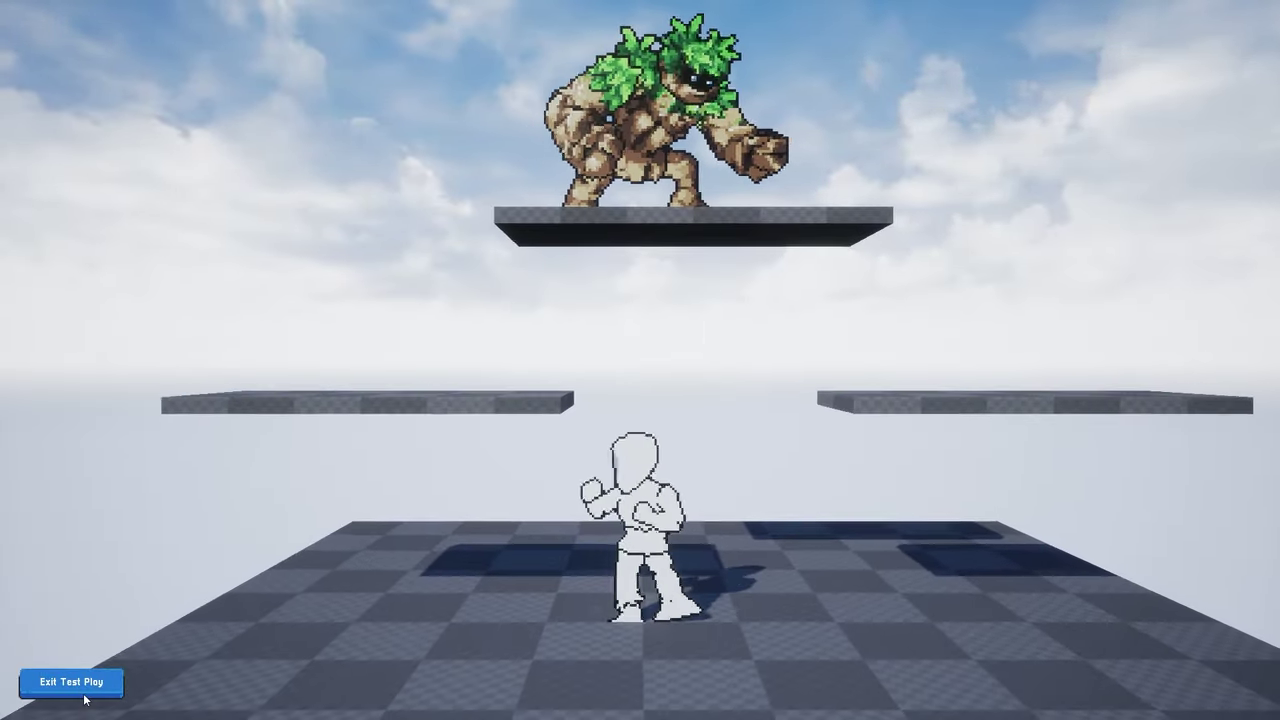
key(Right)
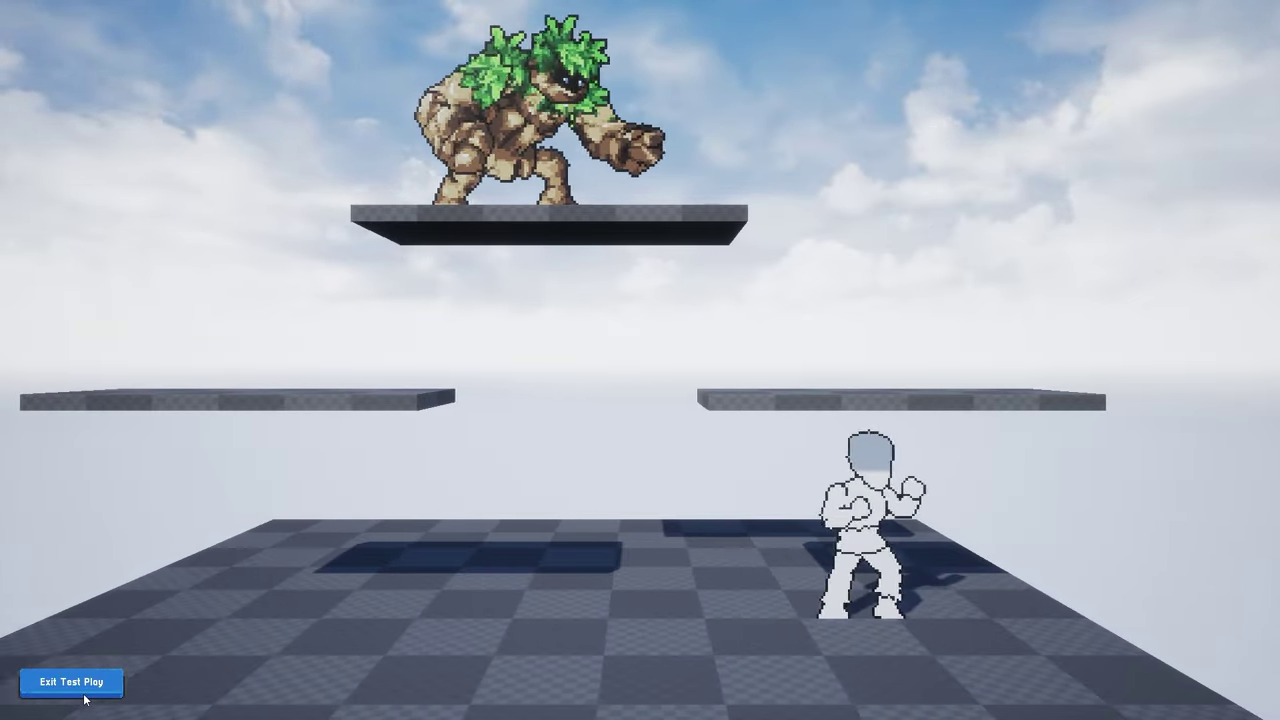
key(Left)
key(Right)
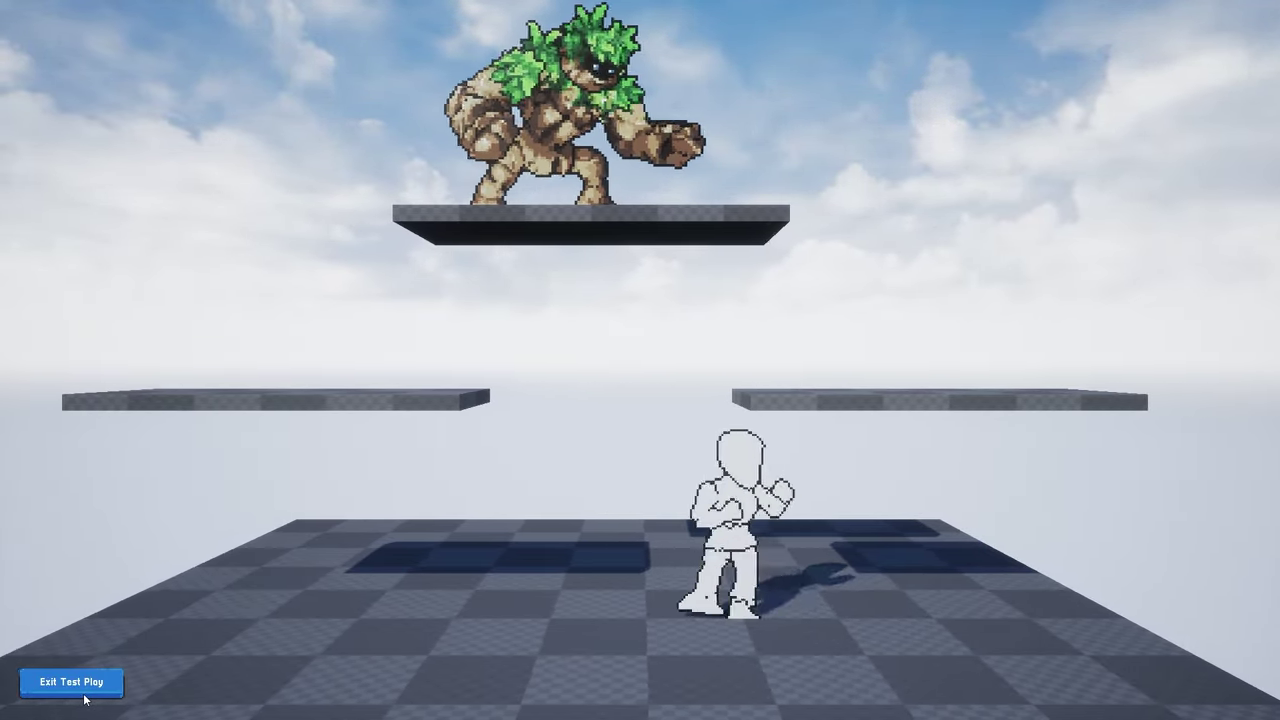
key(space)
key(Left)
key(space)
key(Right)
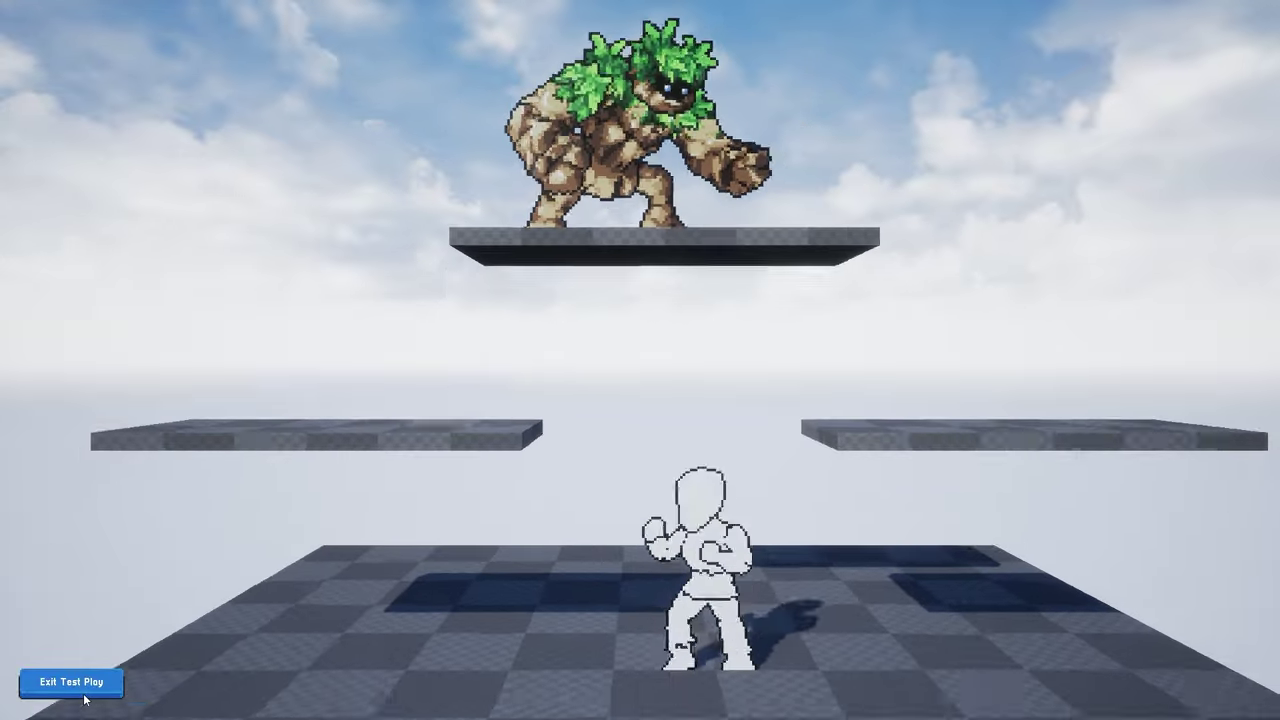
key(Left)
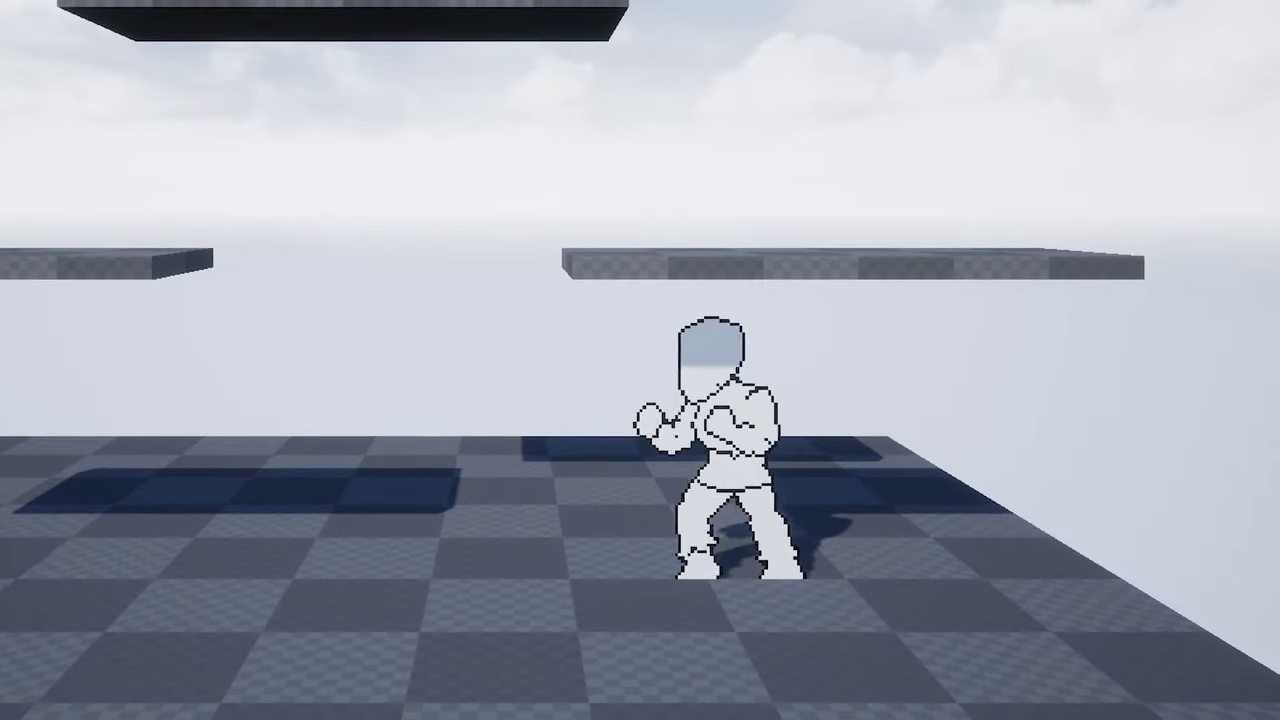
Try out the character's attacks several times on the test stage and exit the test play
key(z)
key(z)
key(z)
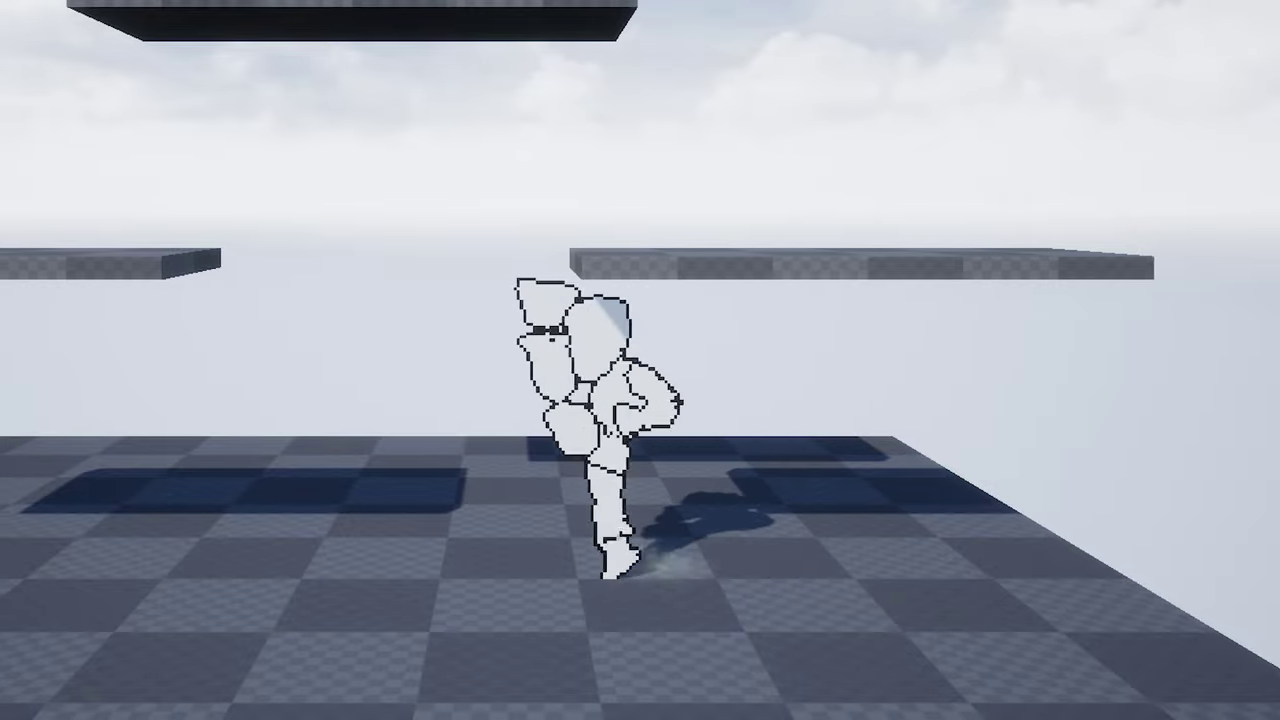
key(z)
key(z)
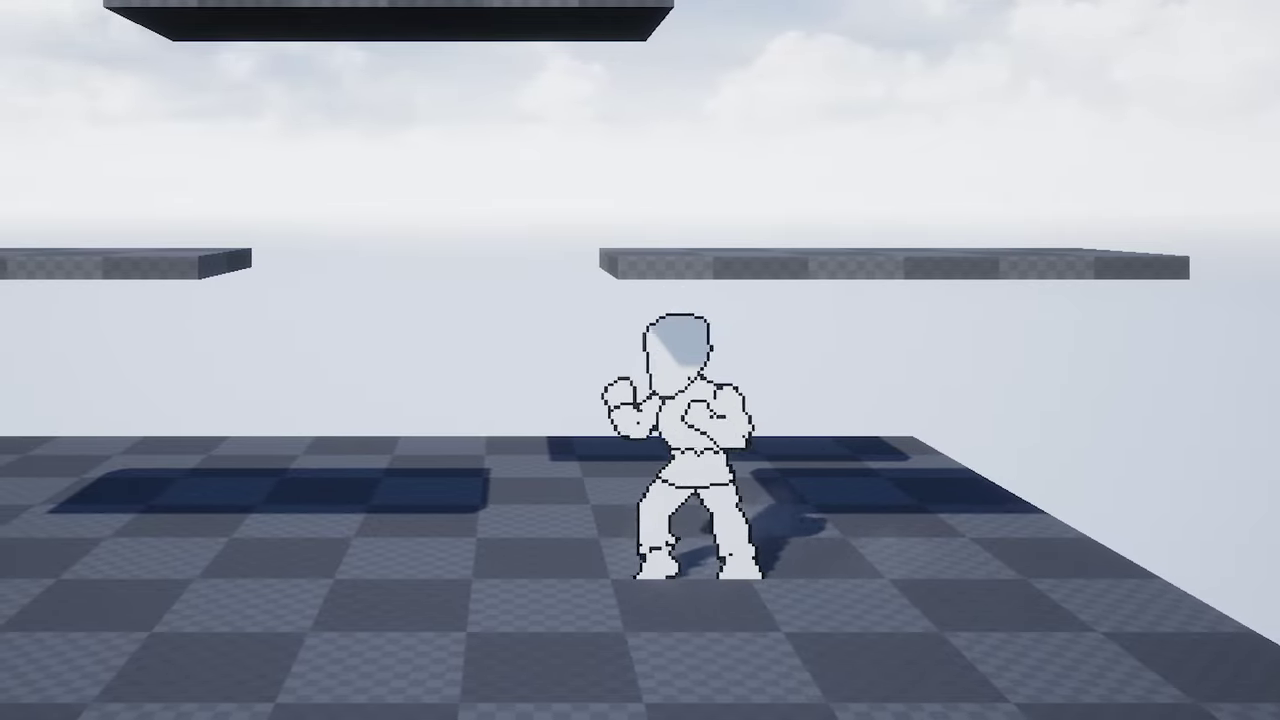
key(z)
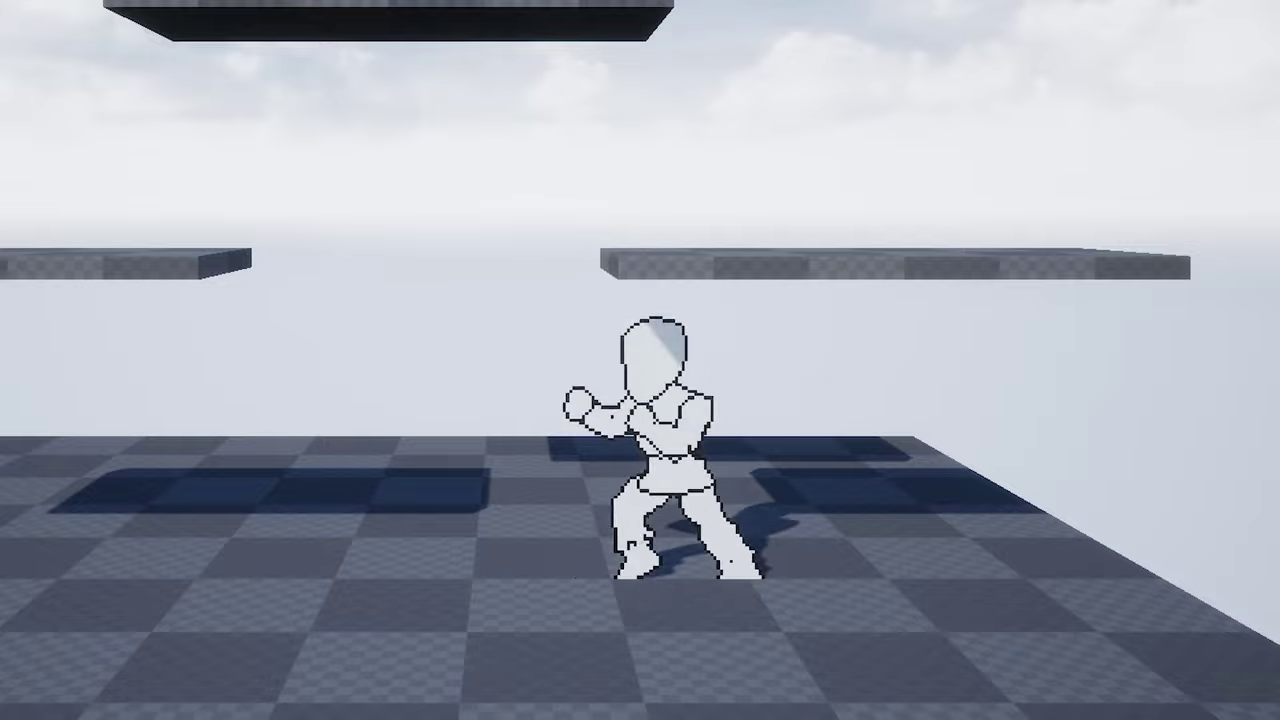
key(z)
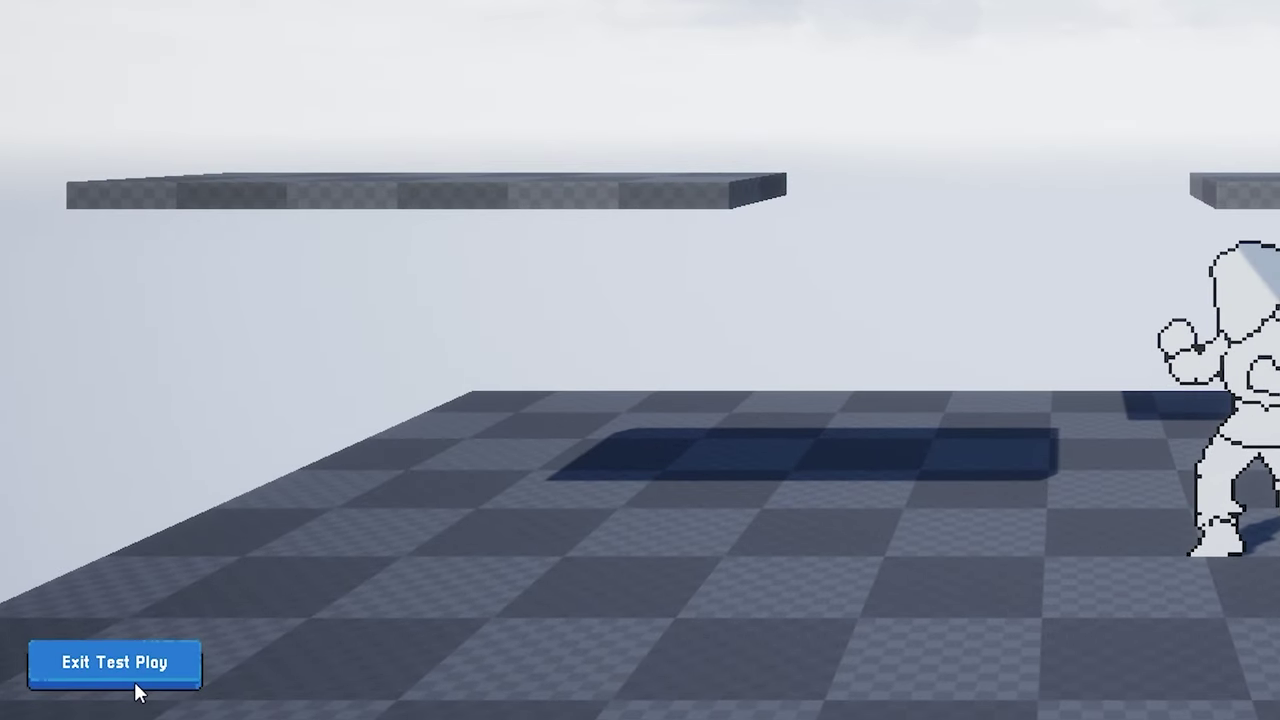
click(137, 685)
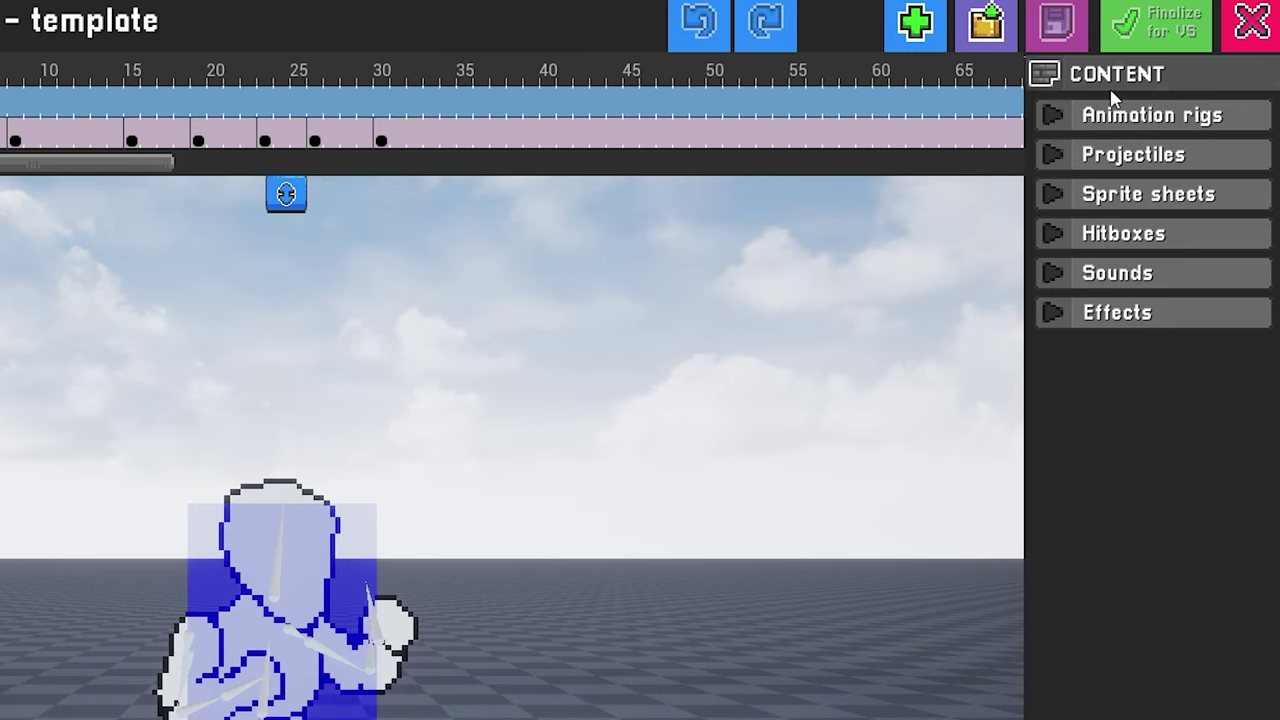
Open the settings of the CharacterRig animation rig
click(1056, 113)
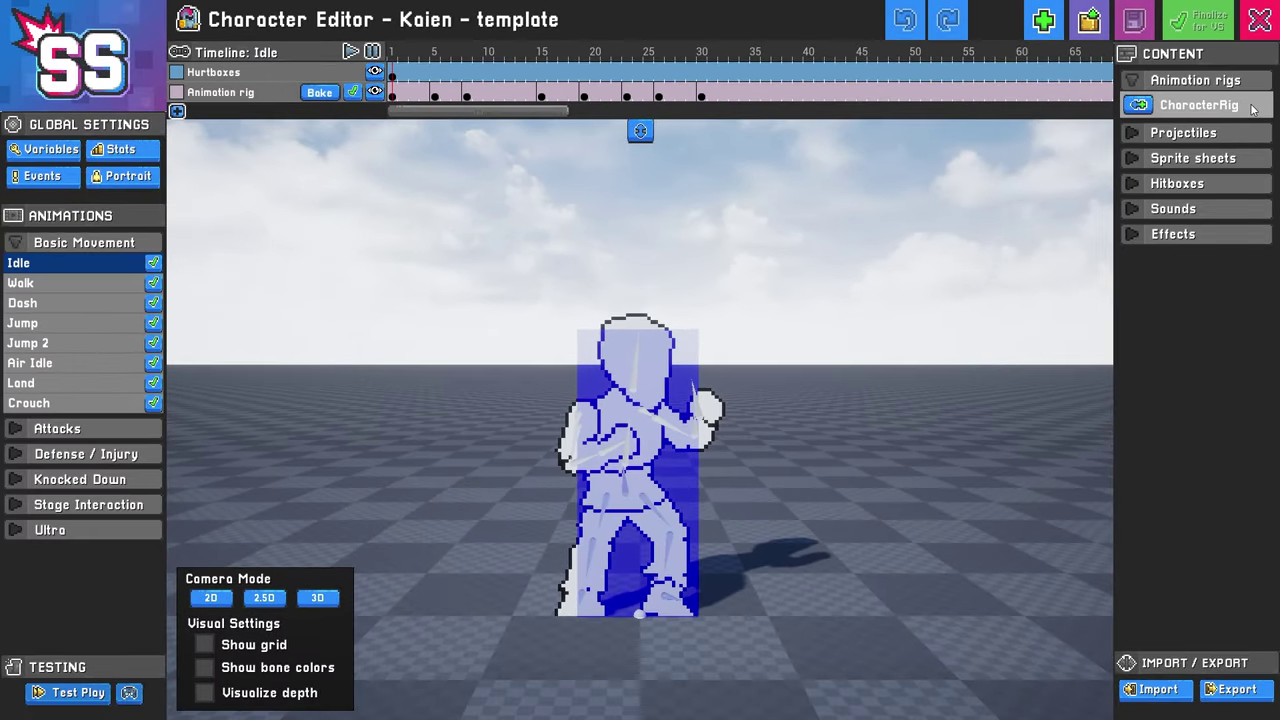
double_click(1253, 108)
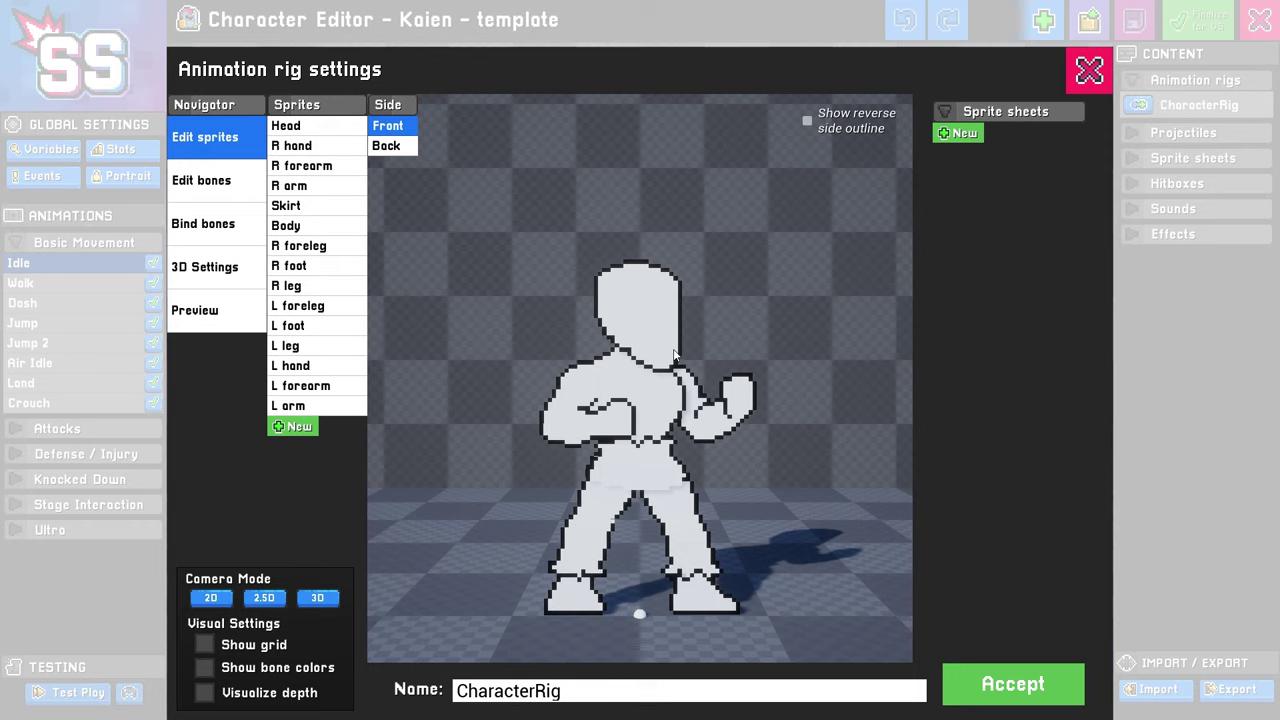
Examine the whole character in the rig's sprite view, from close up, farther away and with shifted framing
scroll(673, 380, down, 2)
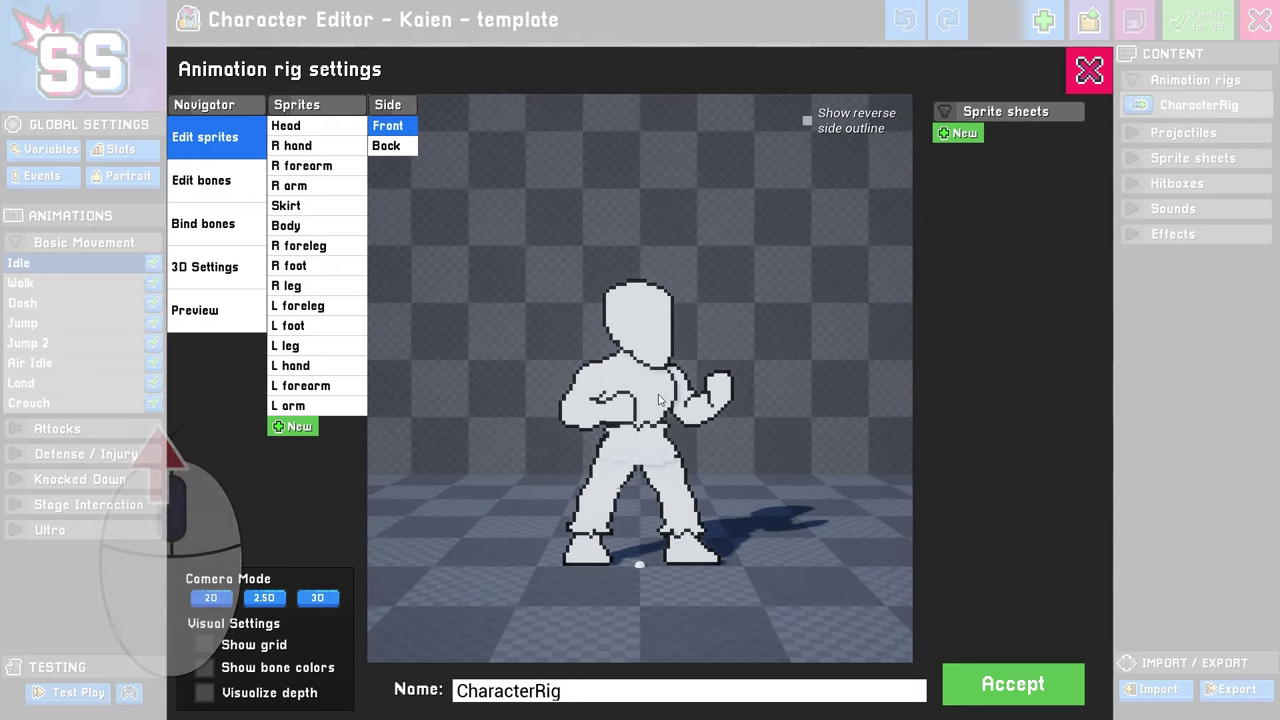
scroll(659, 400, up, 2)
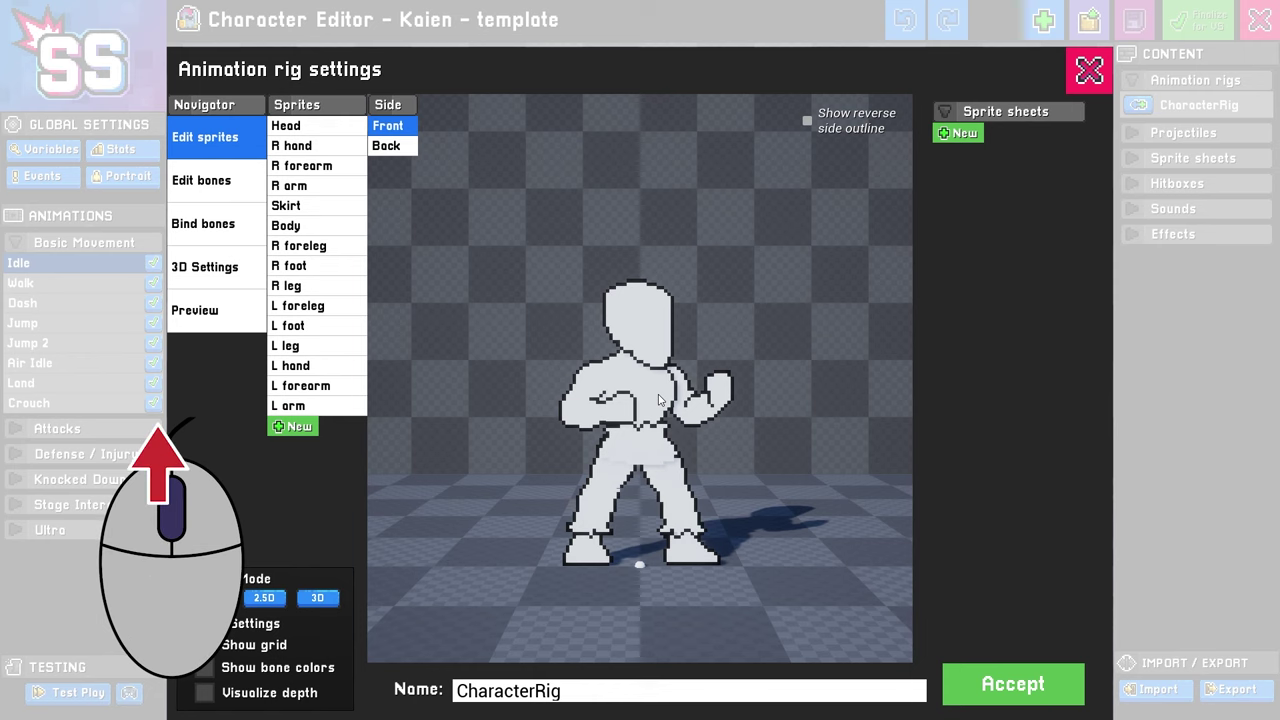
key(w)
key(s)
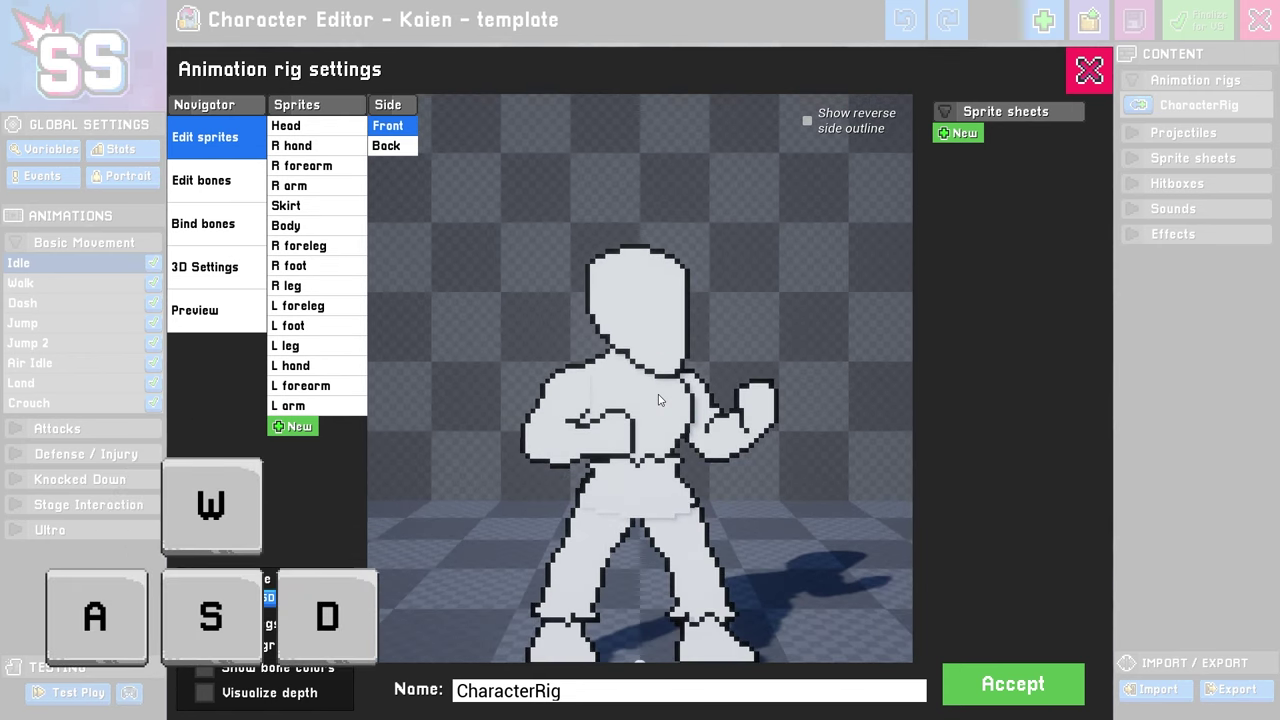
key(a)
key(d)
key(a)
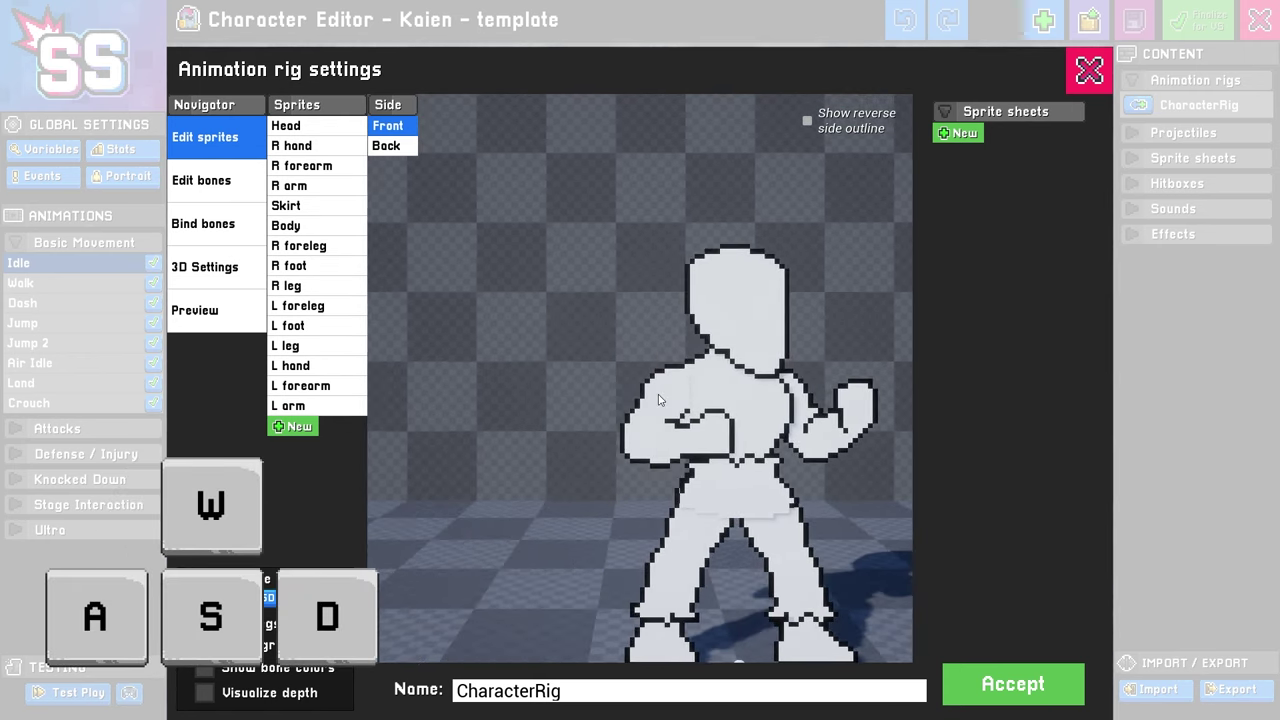
key(d)
key(s)
key(w)
key(s)
key(w)
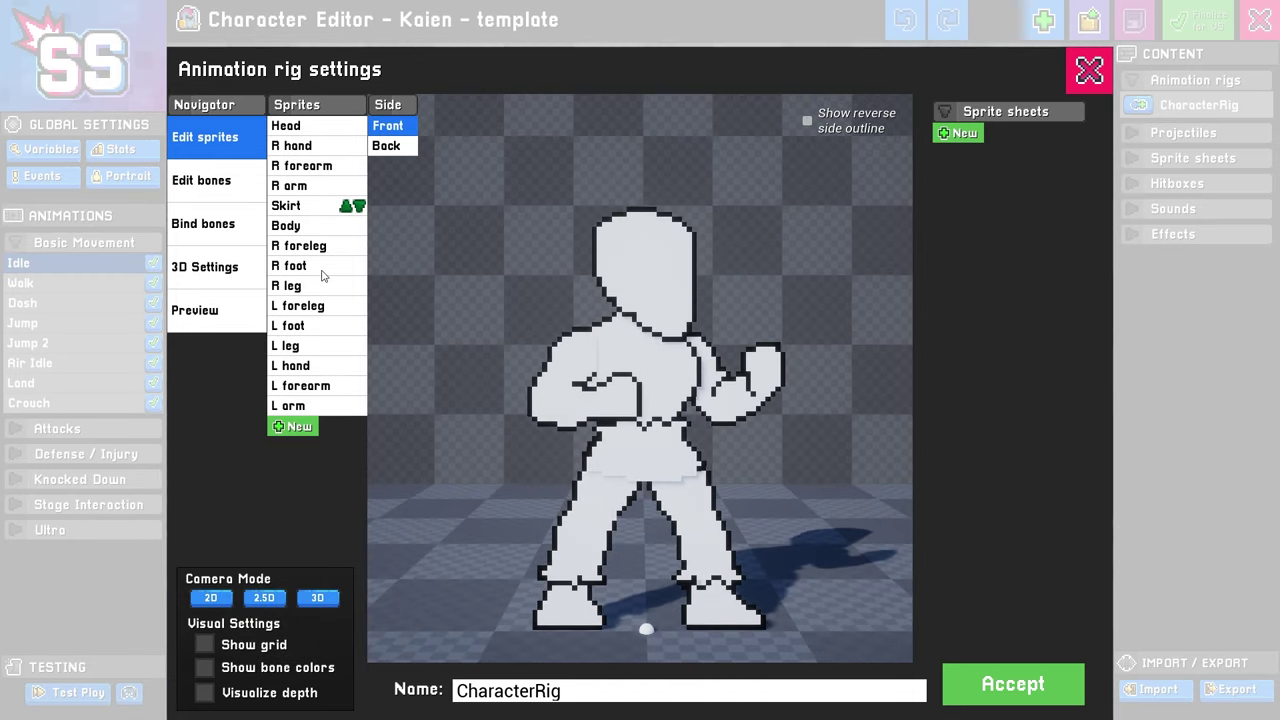
Prepare the front of the Head sprite for painting and set the brush color to black
click(317, 132)
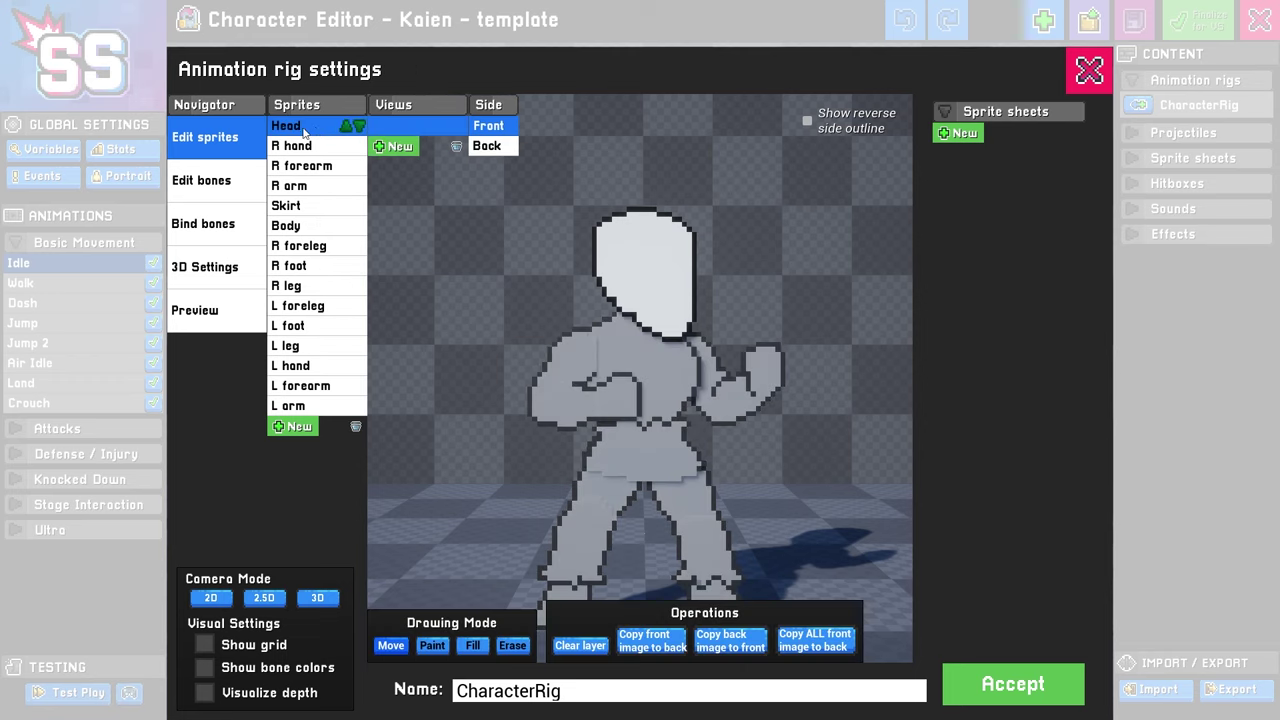
click(391, 646)
click(438, 646)
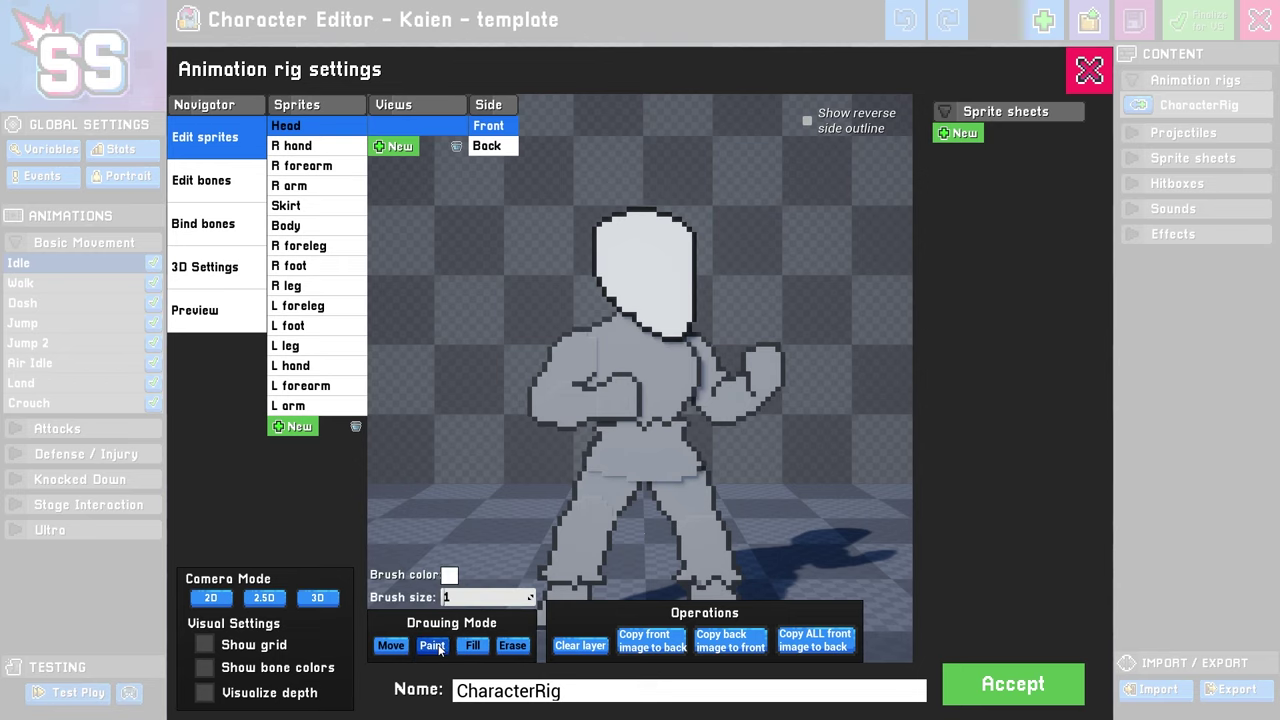
middle_drag(677, 254, 613, 270)
scroll(614, 276, up, 6)
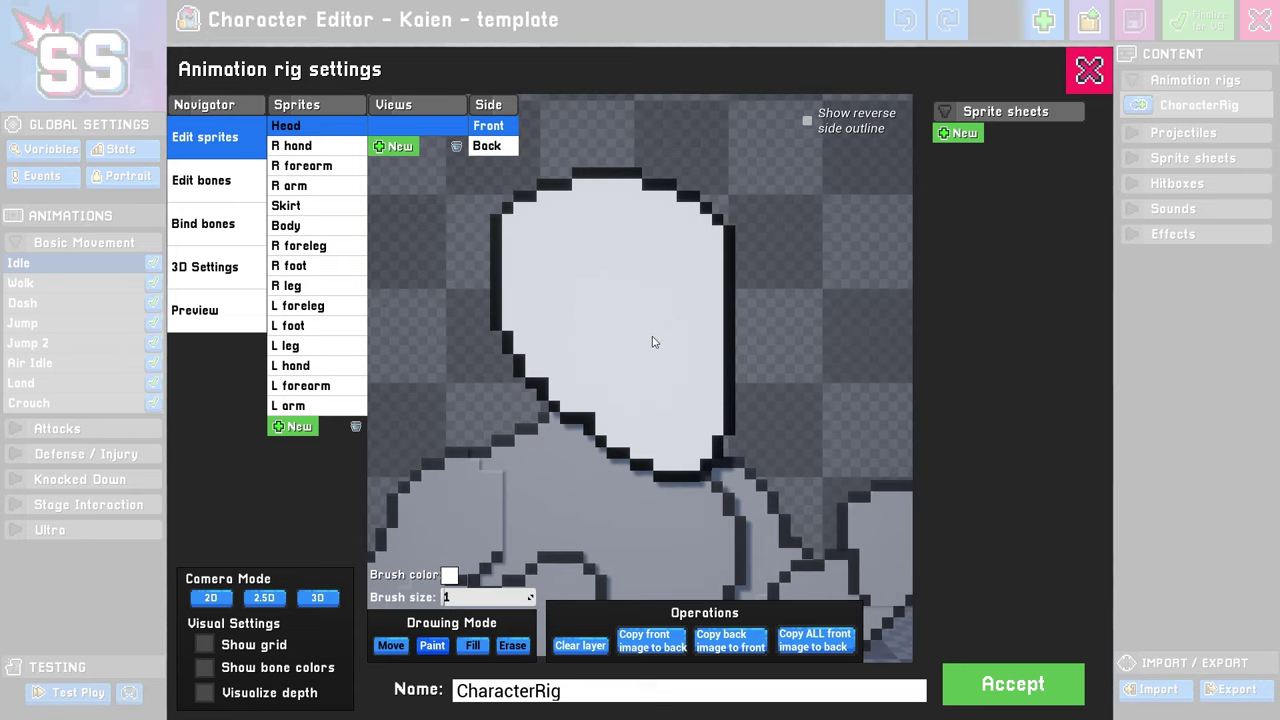
click(449, 576)
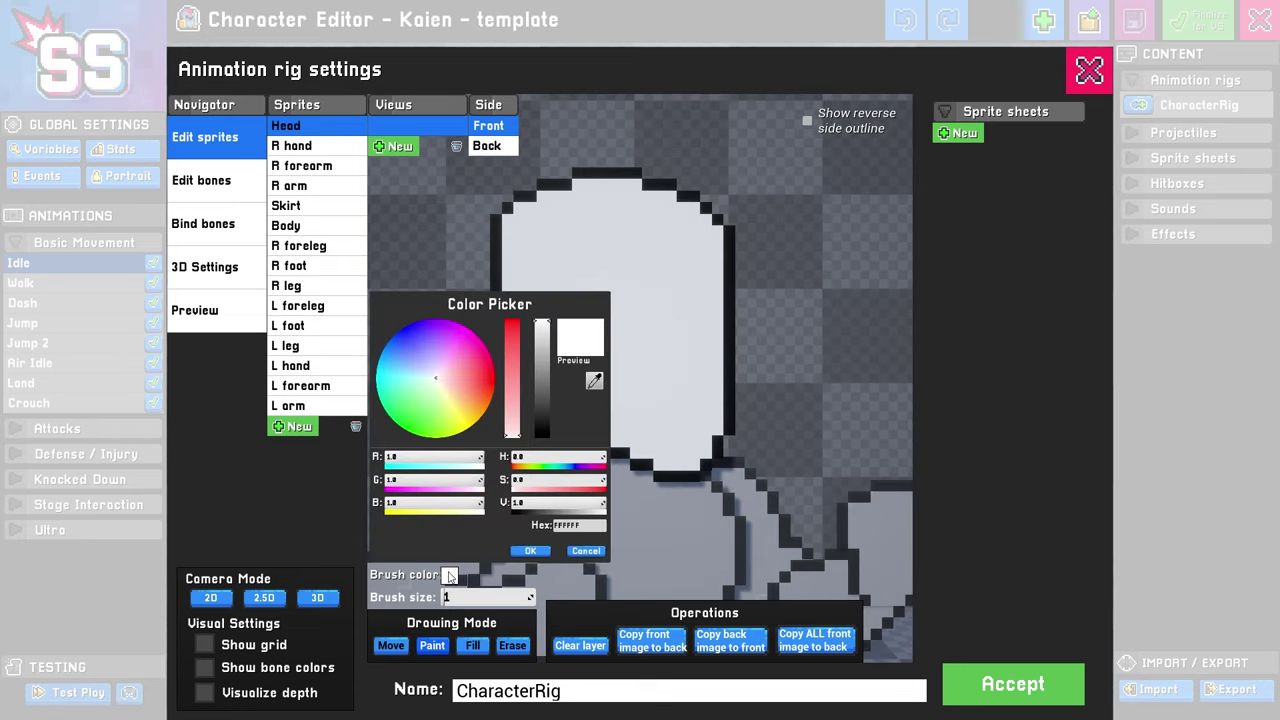
drag(536, 395, 545, 436)
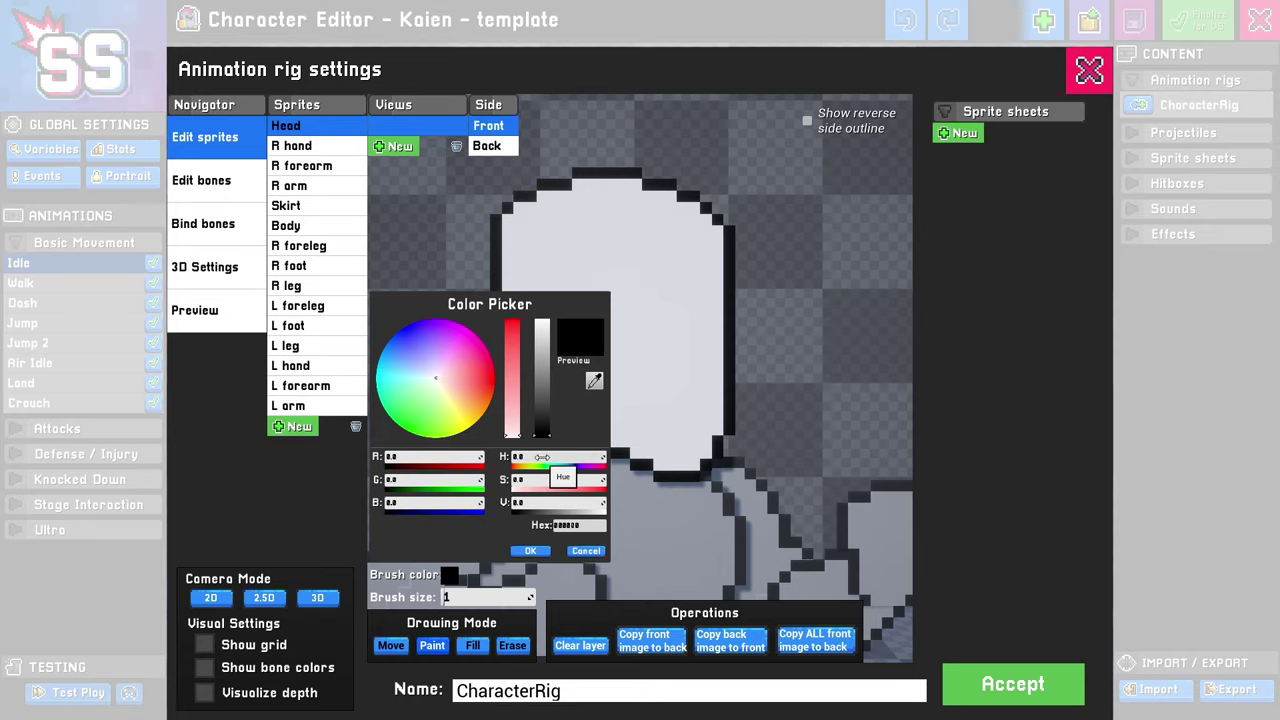
click(530, 551)
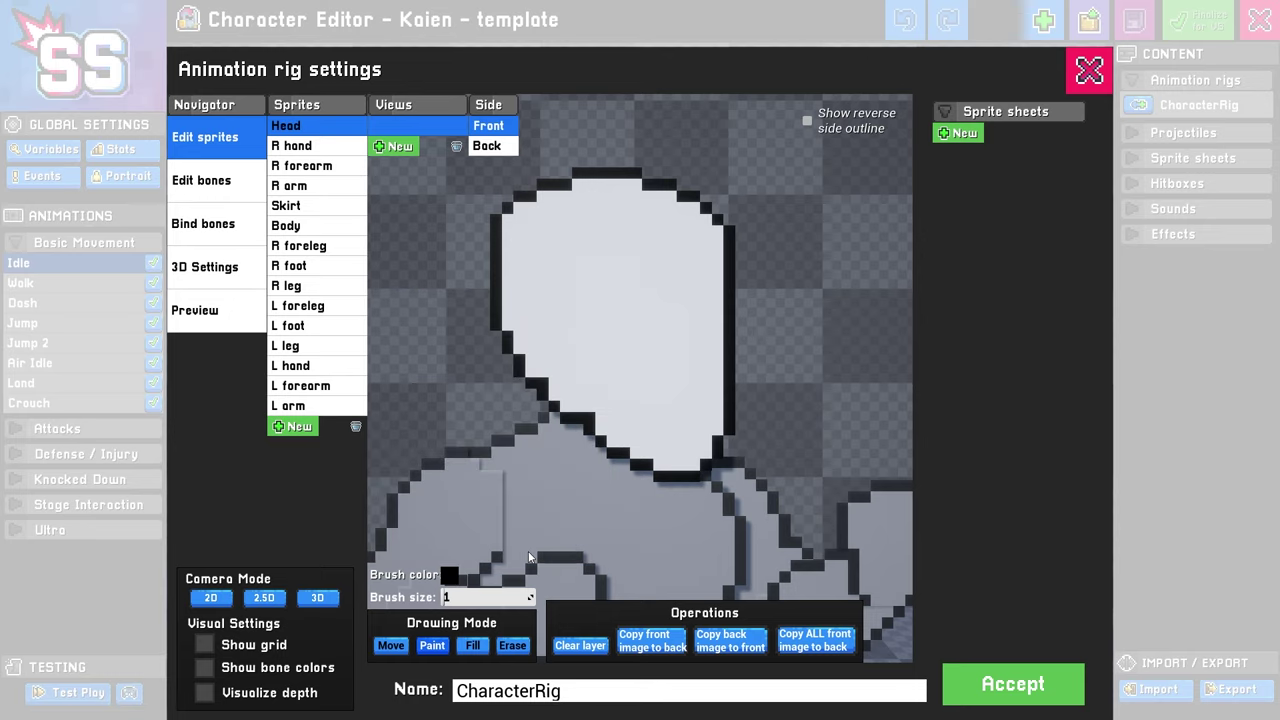
Paint black eyebrows, eyes, a nose and a mouth on the front of the head, with white highlights in the eyes
mouse_move(647, 283)
mouse_down()
mouse_move(602, 230)
mouse_move(566, 220)
mouse_up()
drag(578, 231, 606, 266)
drag(717, 255, 695, 278)
drag(614, 280, 656, 325)
mouse_move(694, 284)
mouse_down()
mouse_move(720, 335)
mouse_move(660, 384)
mouse_up()
drag(590, 396, 706, 396)
drag(706, 396, 612, 430)
drag(620, 290, 648, 302)
click(449, 575)
click(648, 290)
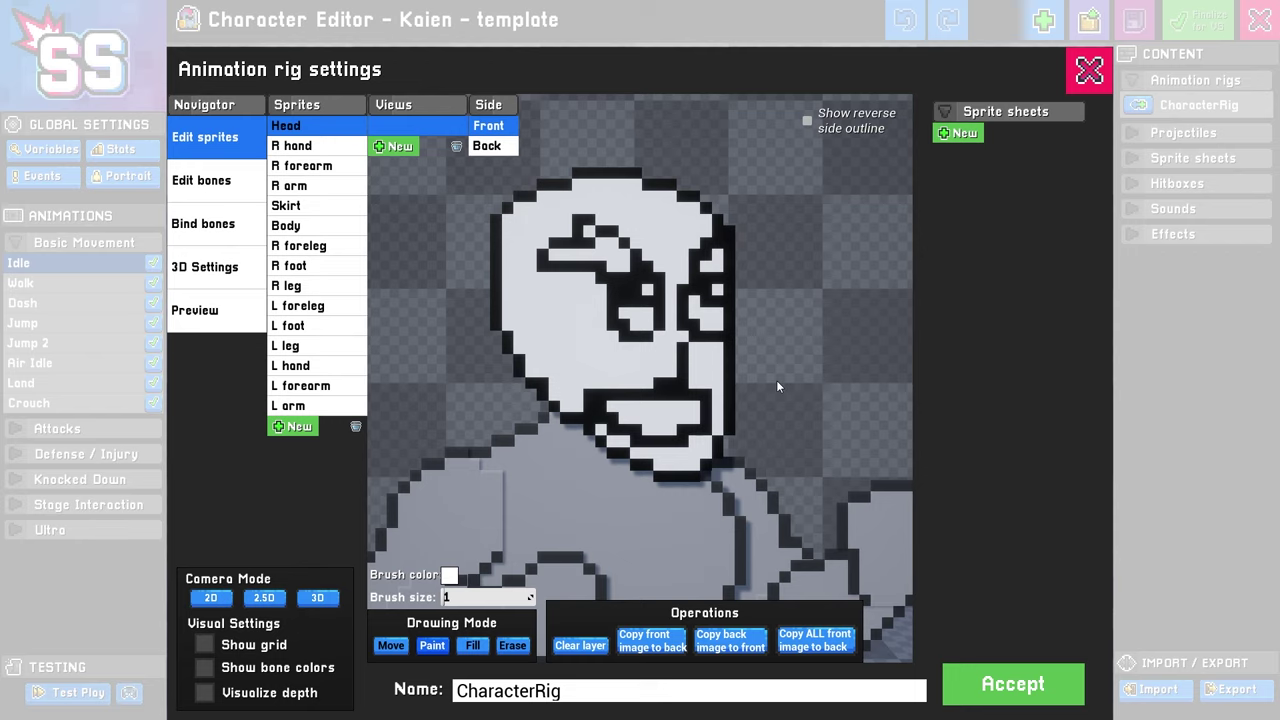
Fill the skin areas on the front of the head, including the side of the face and chin, with a light brown skin tone
click(474, 646)
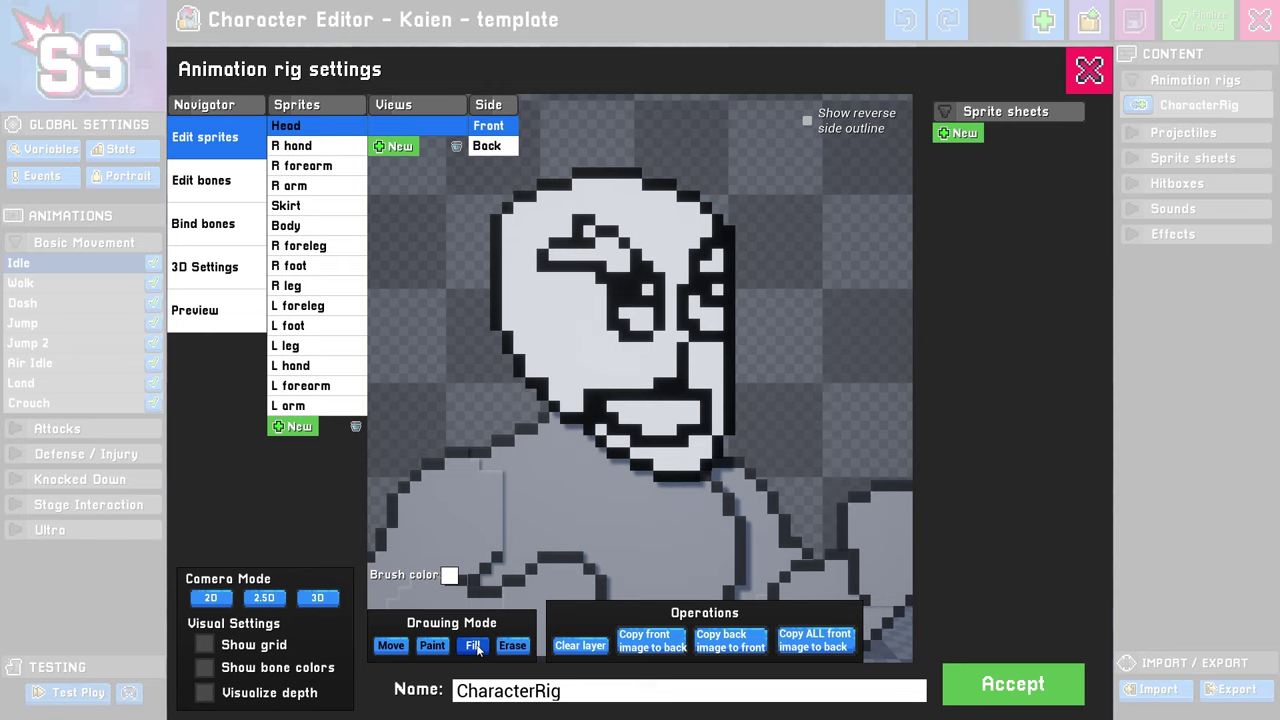
click(449, 577)
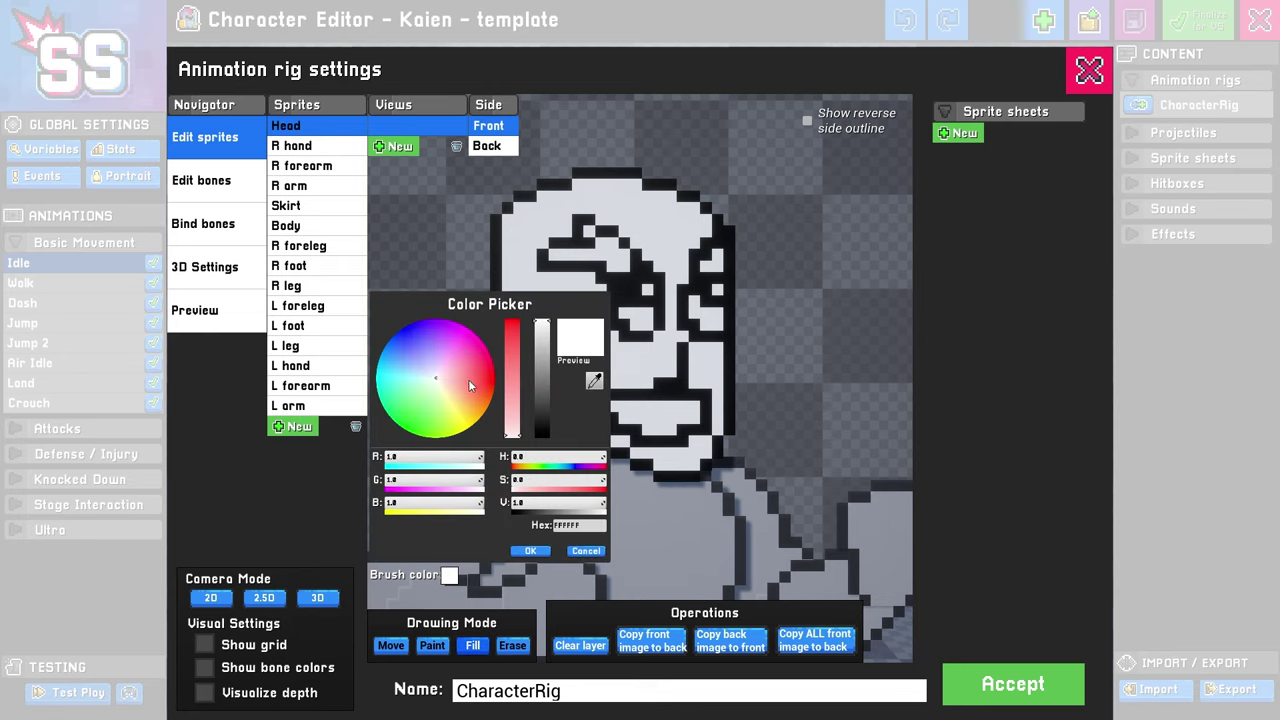
mouse_move(469, 385)
mouse_down()
mouse_move(459, 412)
mouse_move(470, 400)
mouse_up()
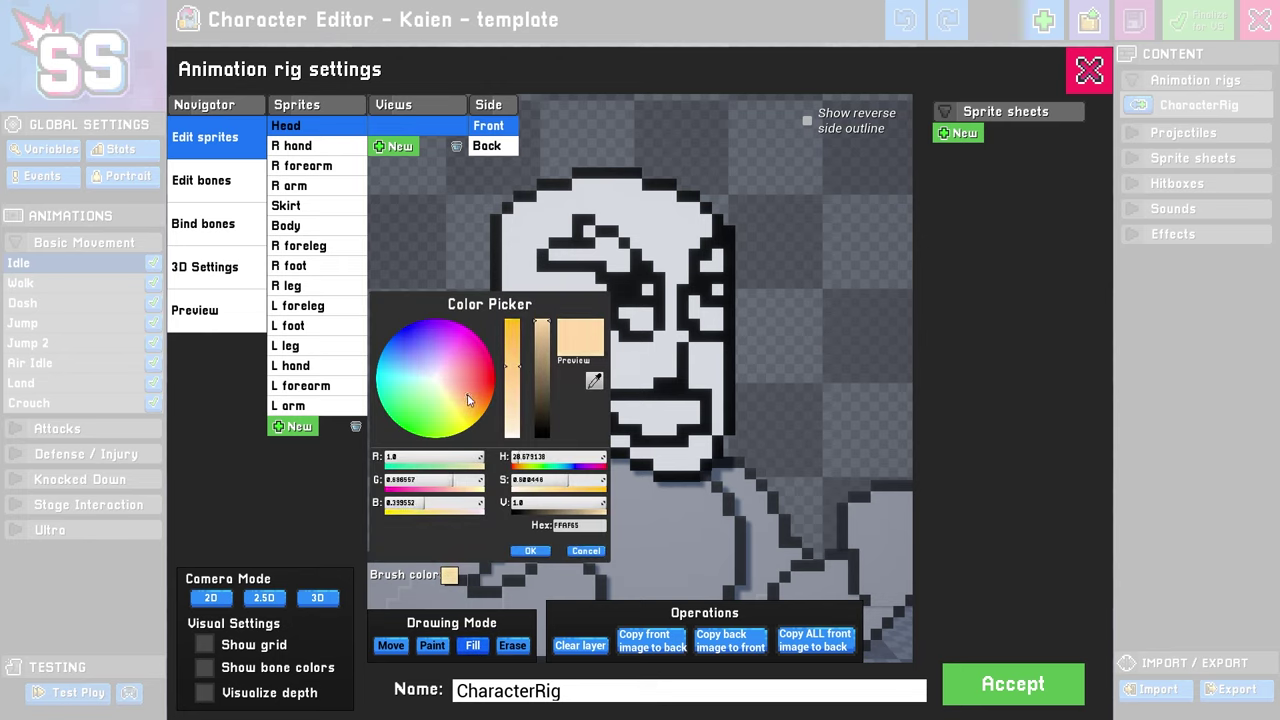
drag(541, 372, 545, 392)
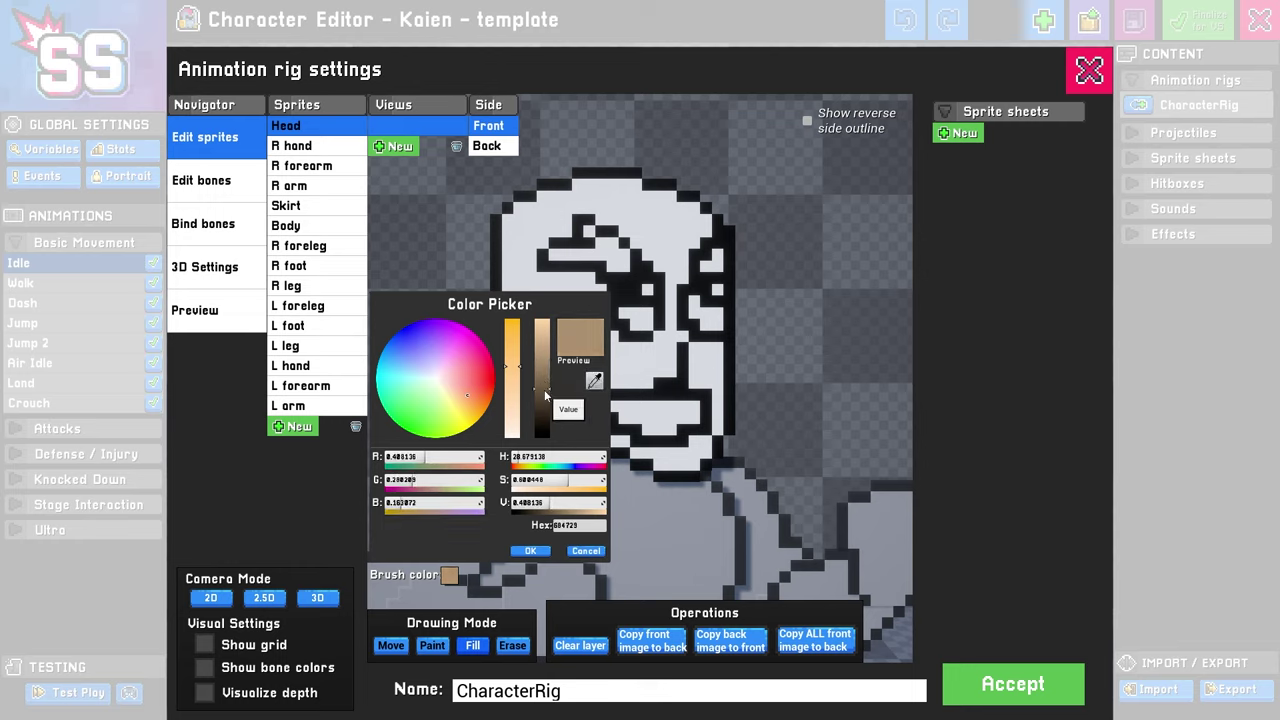
click(530, 551)
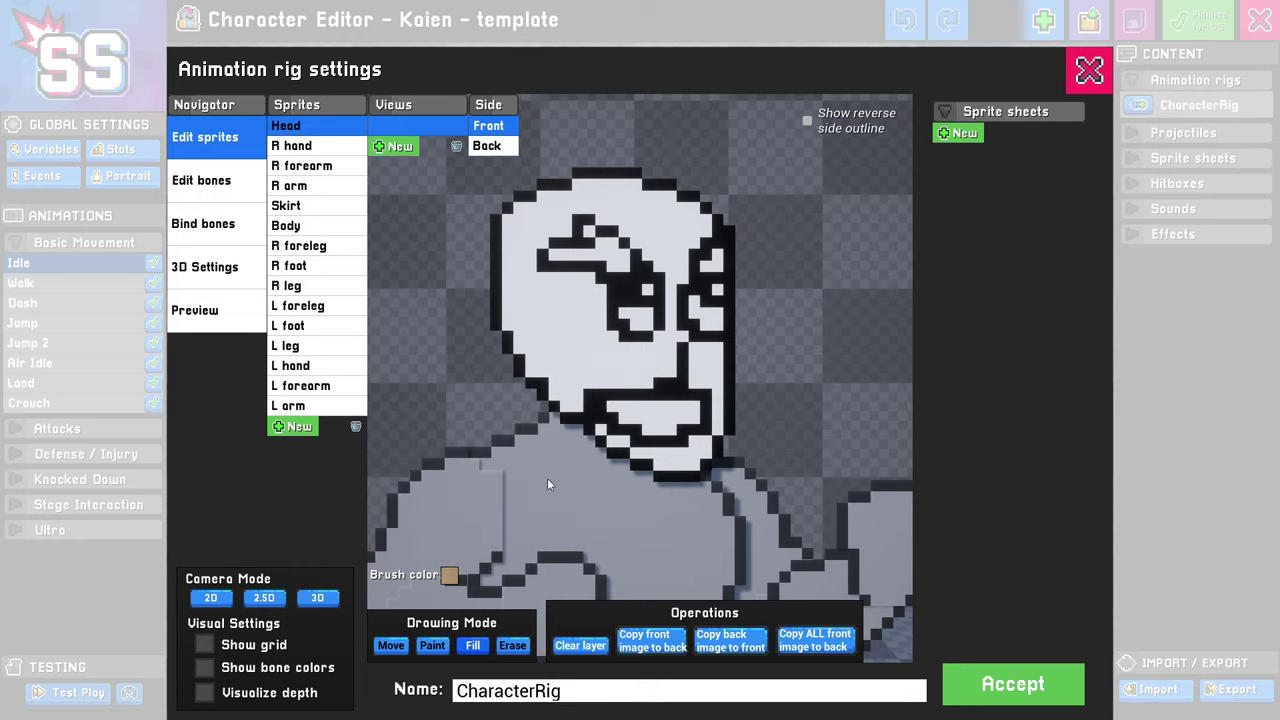
click(578, 345)
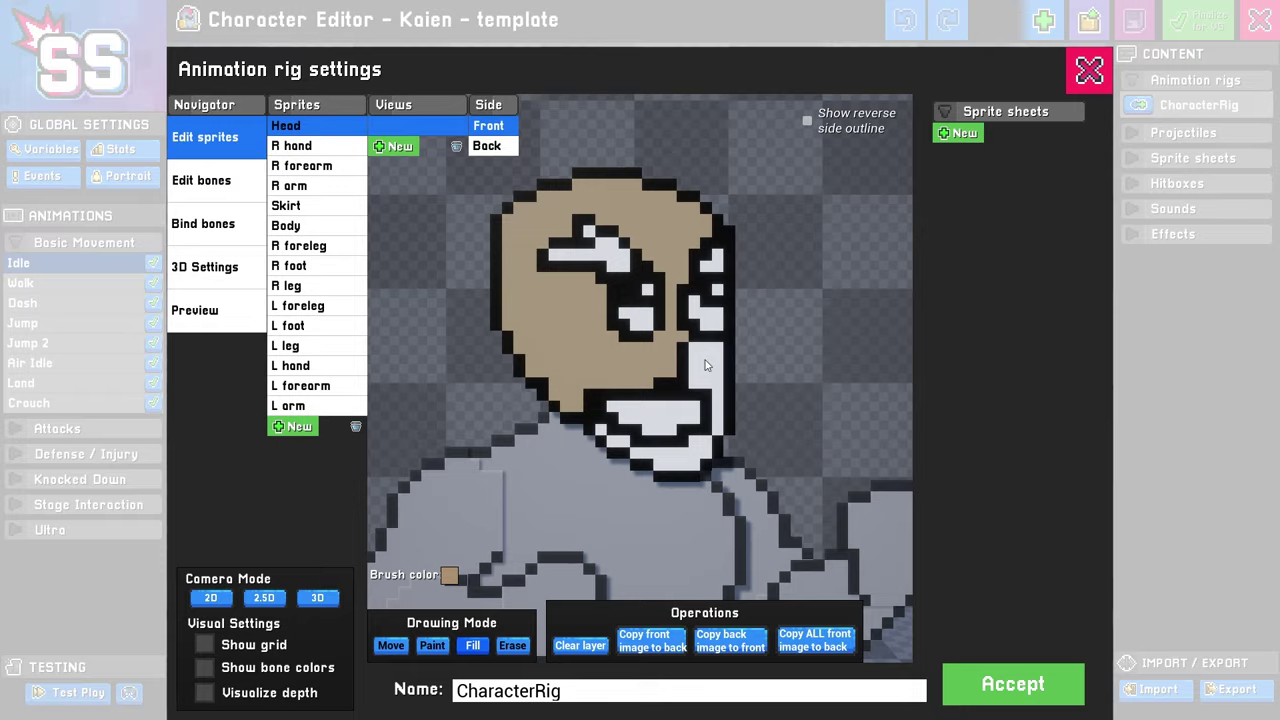
click(716, 416)
click(680, 460)
Color both eyebrows brown and turn the upper highlight pixel of each eye green
click(450, 575)
click(530, 551)
click(600, 254)
click(647, 289)
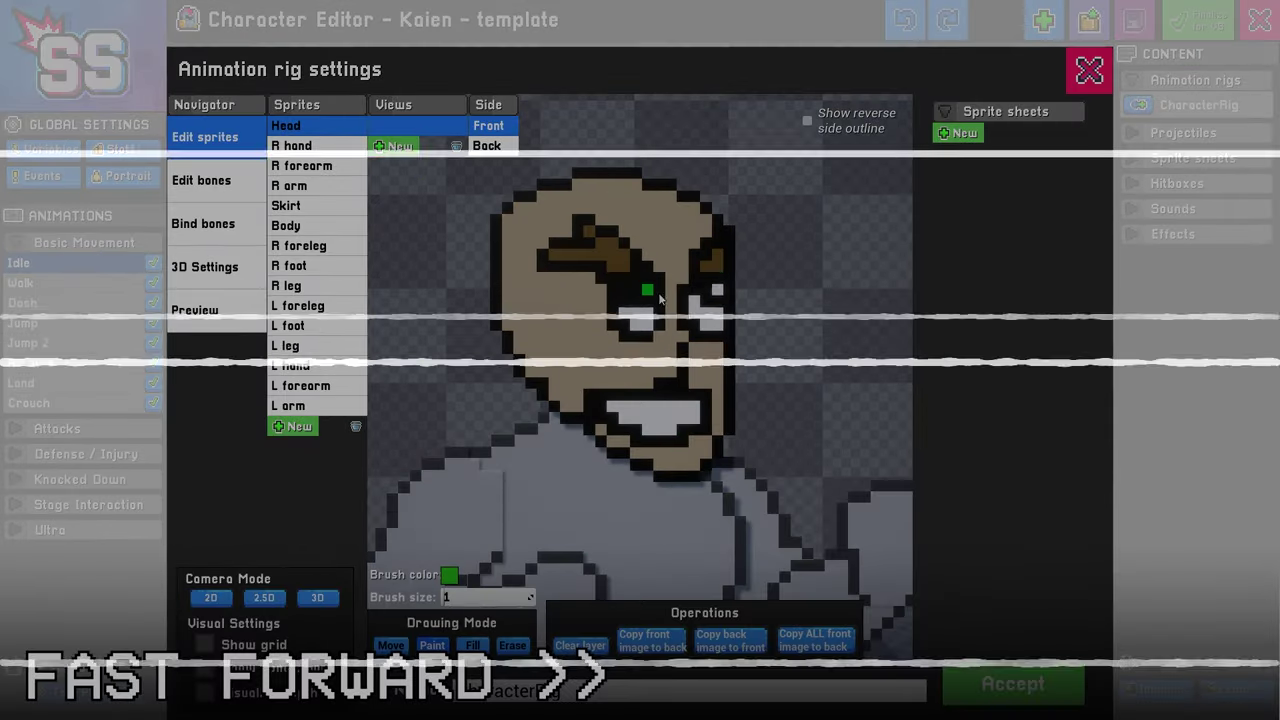
click(717, 289)
Paint the lower part of the open mouth red below a white row of teeth, and set the brush color back to black
click(450, 575)
drag(543, 330, 545, 354)
click(530, 551)
drag(624, 418, 694, 418)
drag(671, 429, 647, 429)
click(450, 575)
click(543, 436)
click(530, 551)
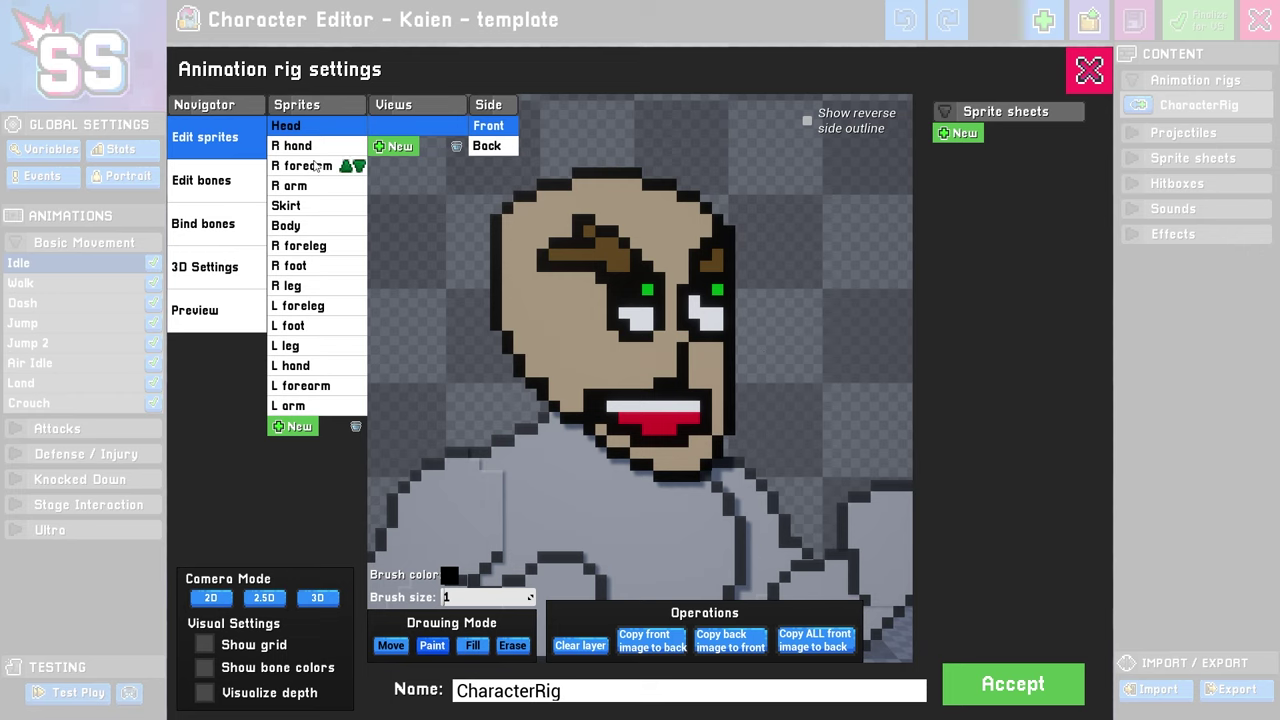
Set the brush color to the light brown skin tone sampled from the Head sprite
scroll(717, 407, down, 2)
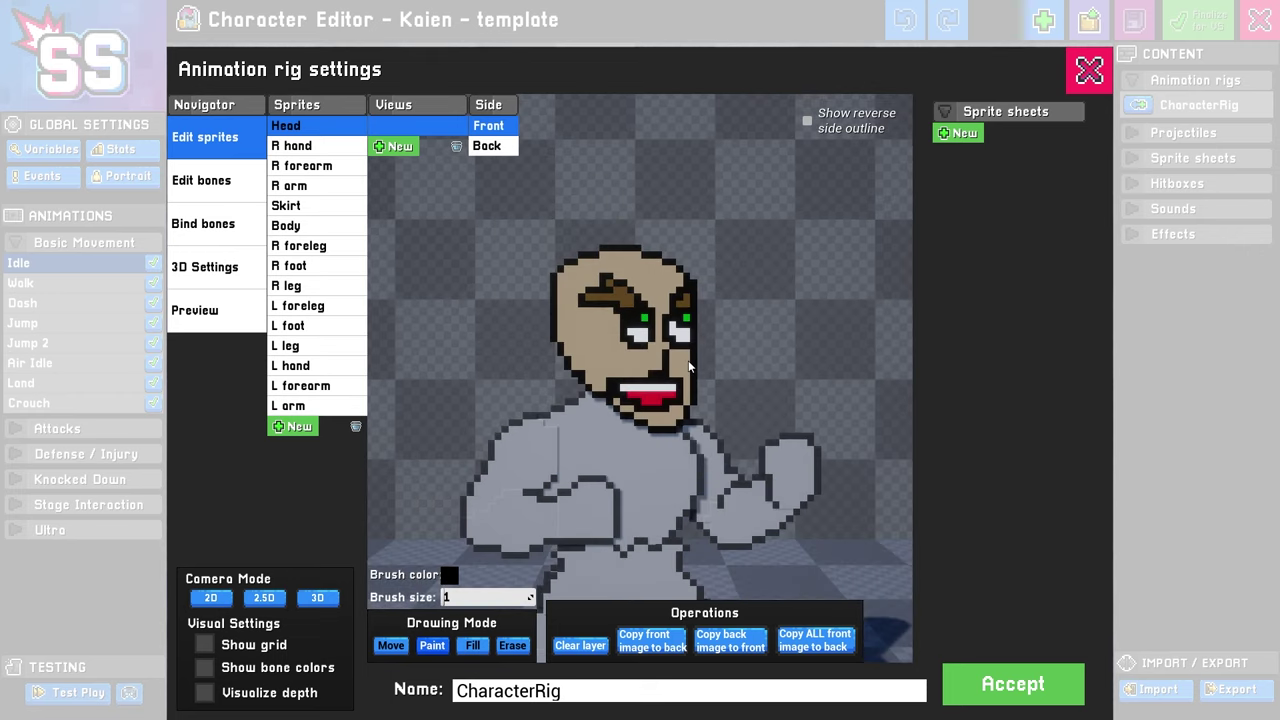
click(325, 148)
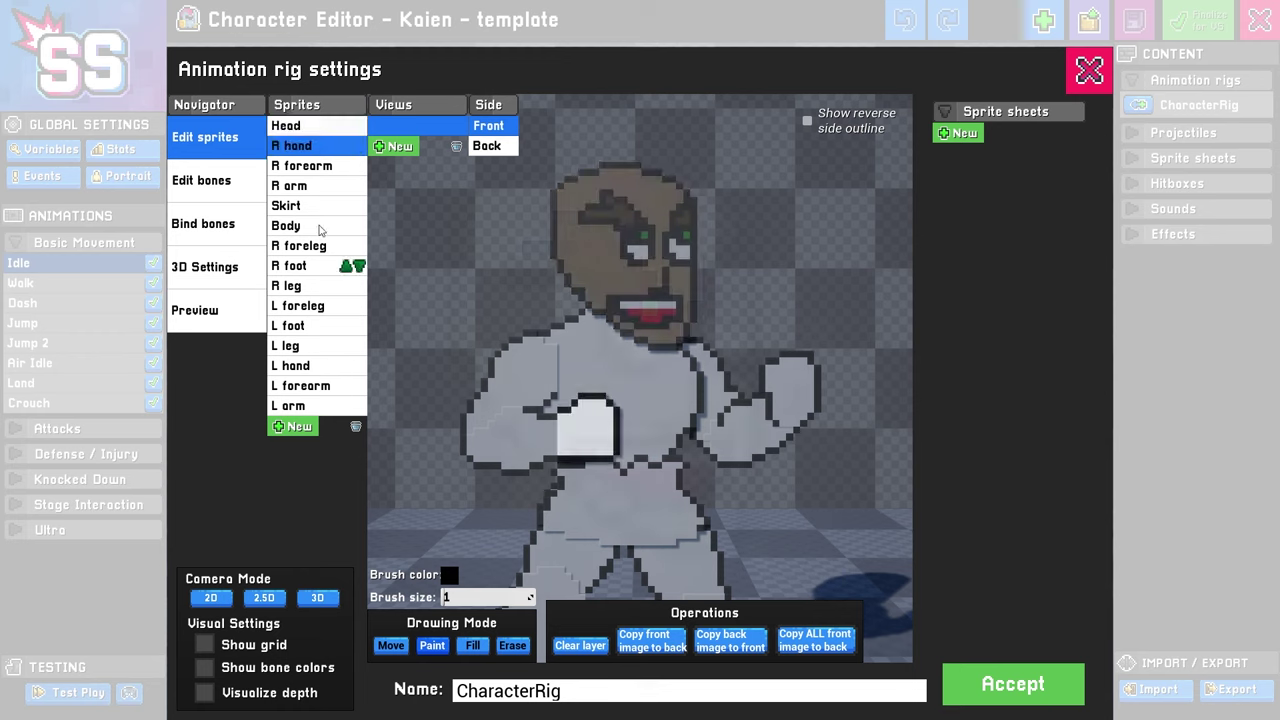
click(290, 125)
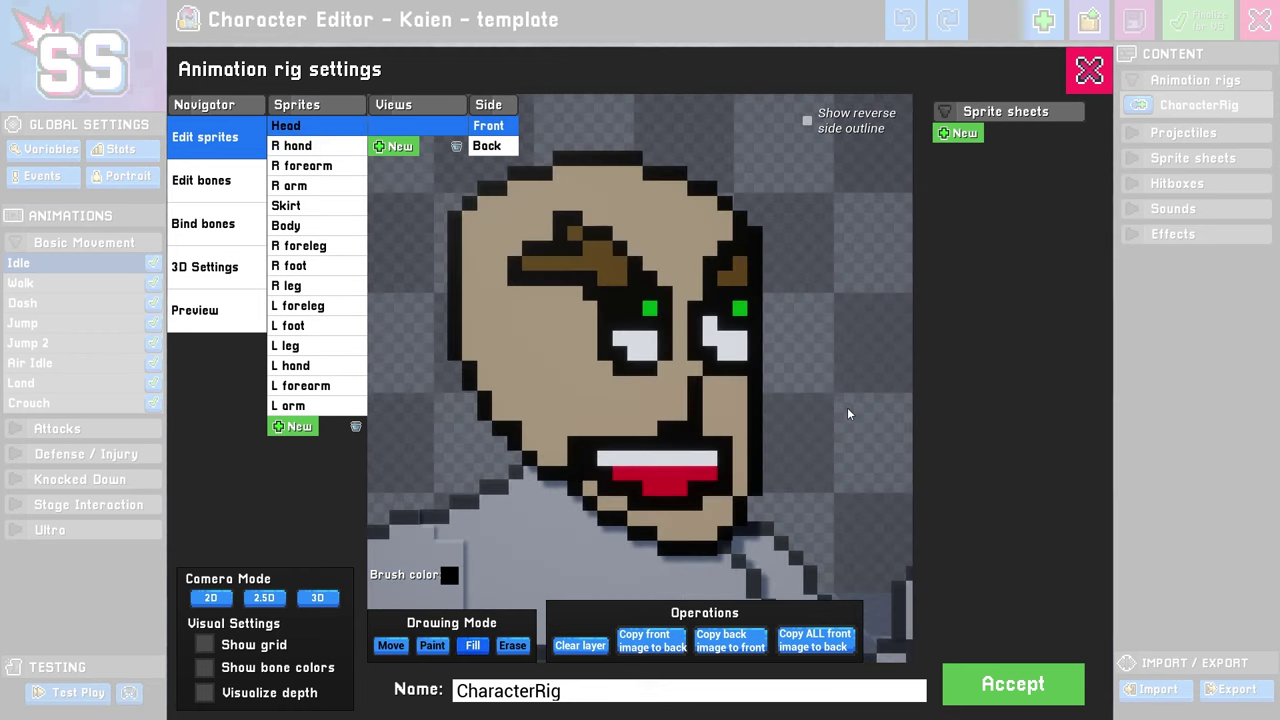
click(449, 573)
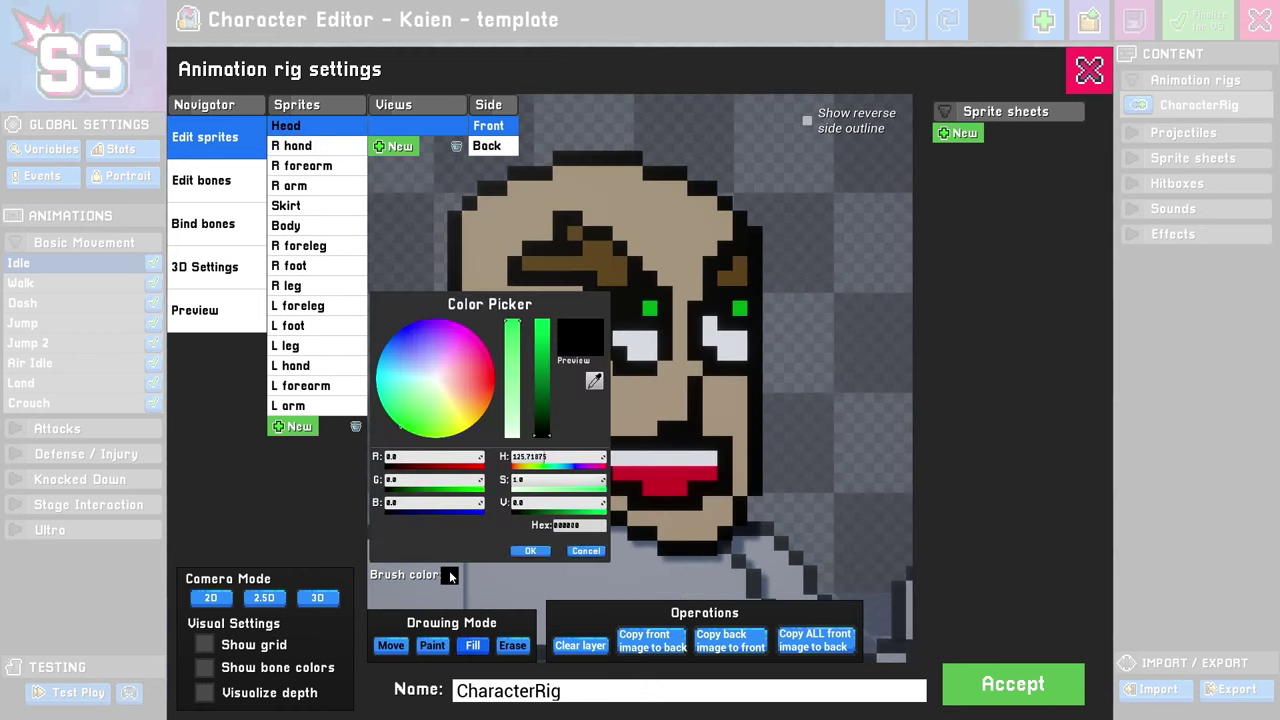
click(638, 386)
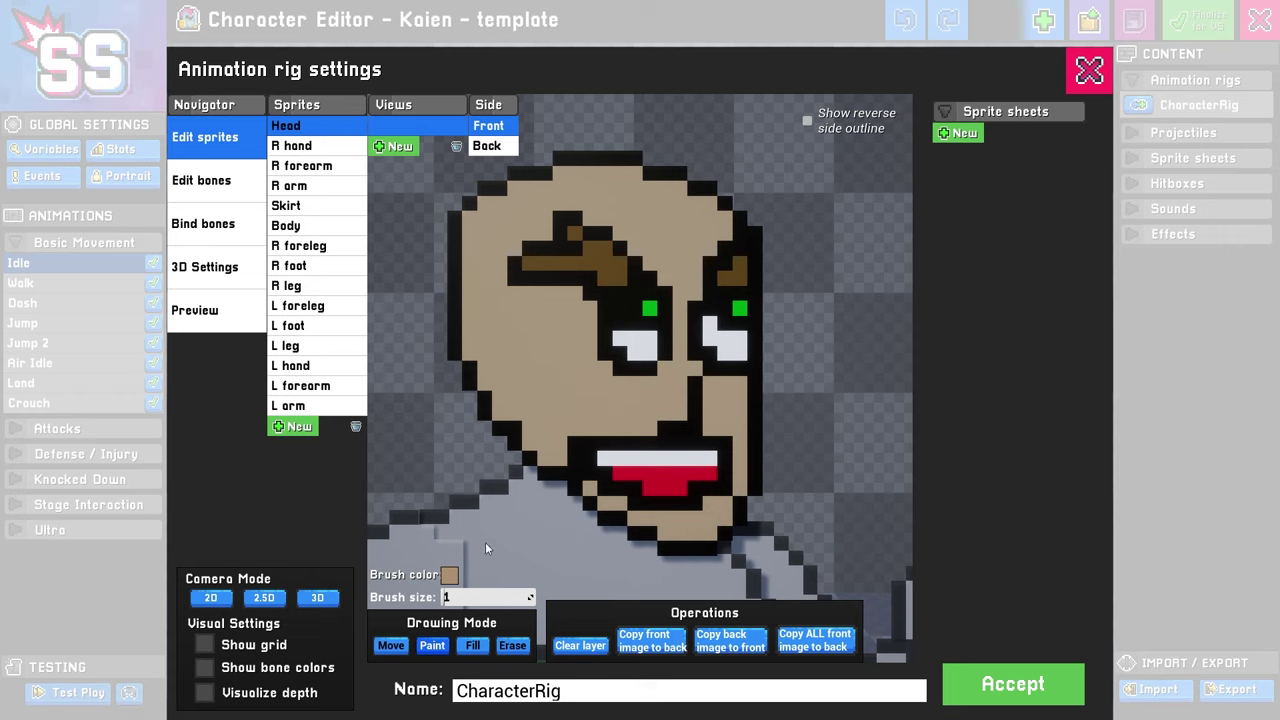
scroll(580, 459, down, 3)
scroll(579, 440, up, 5)
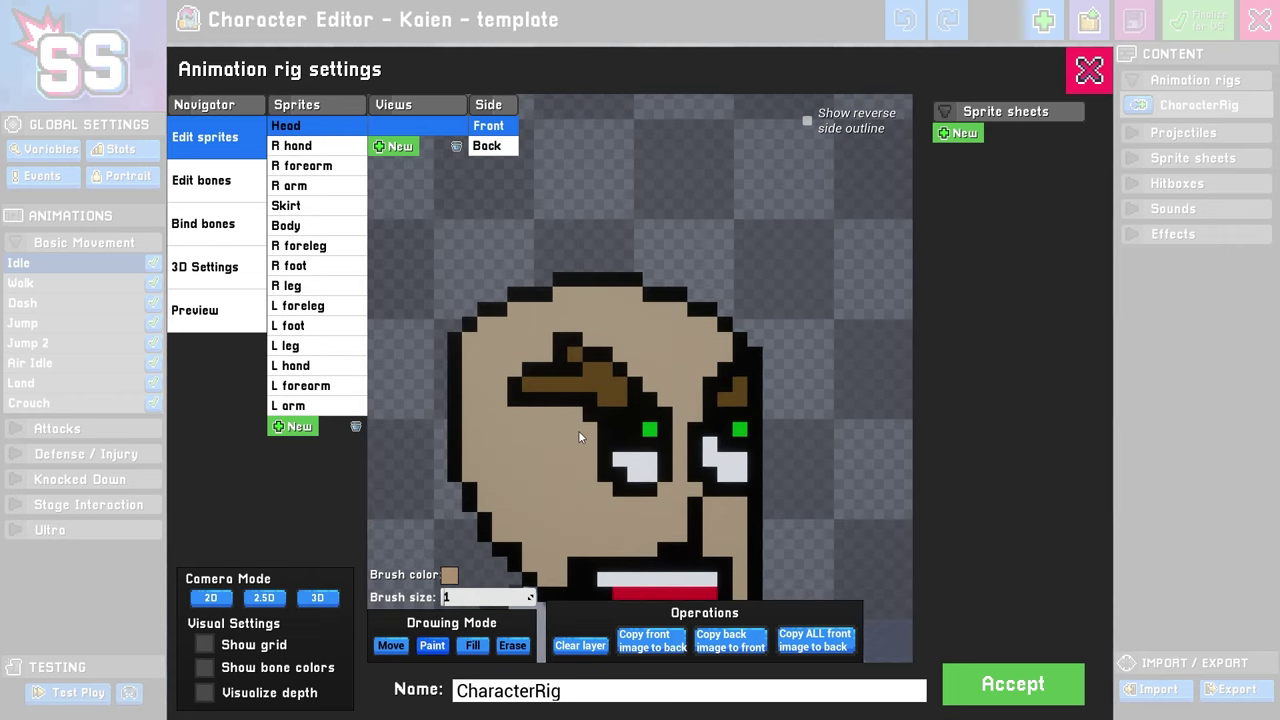
Fill the front of the R forearm sprite with the light brown skin tone
click(310, 166)
scroll(536, 405, down, 2)
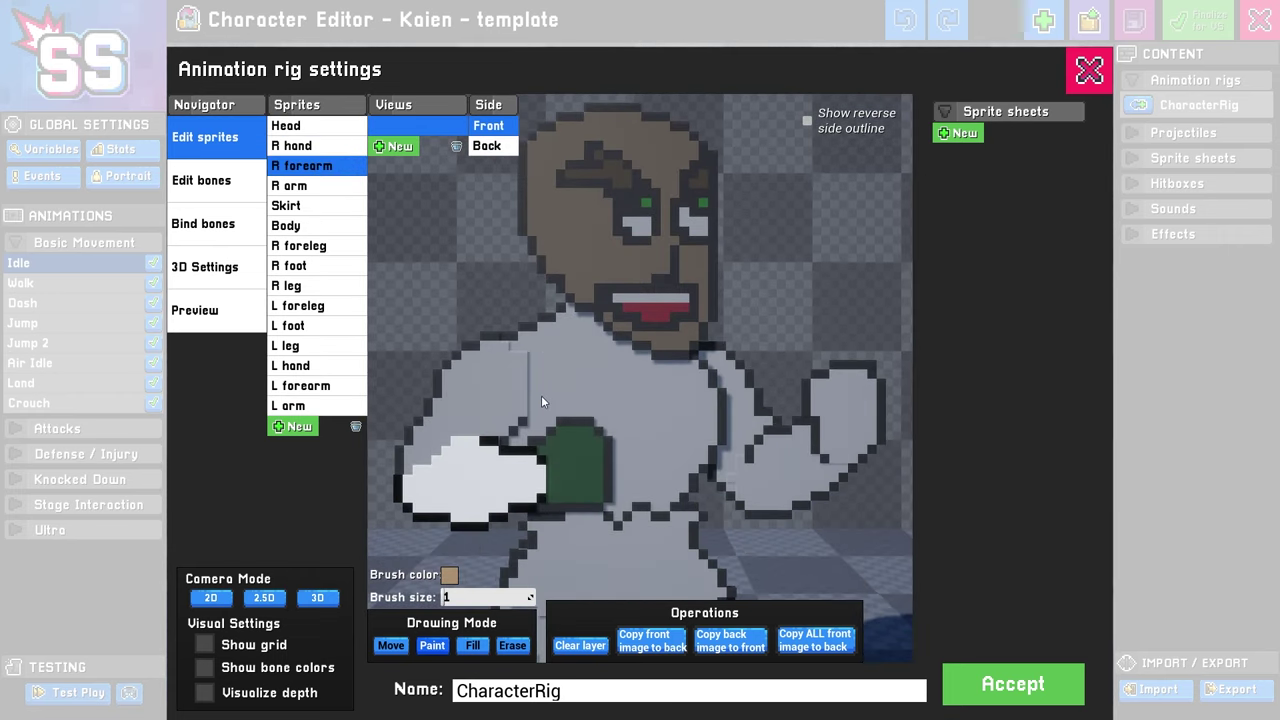
mouse_move(541, 401)
middle_down()
mouse_move(565, 226)
mouse_move(605, 353)
middle_up()
click(474, 646)
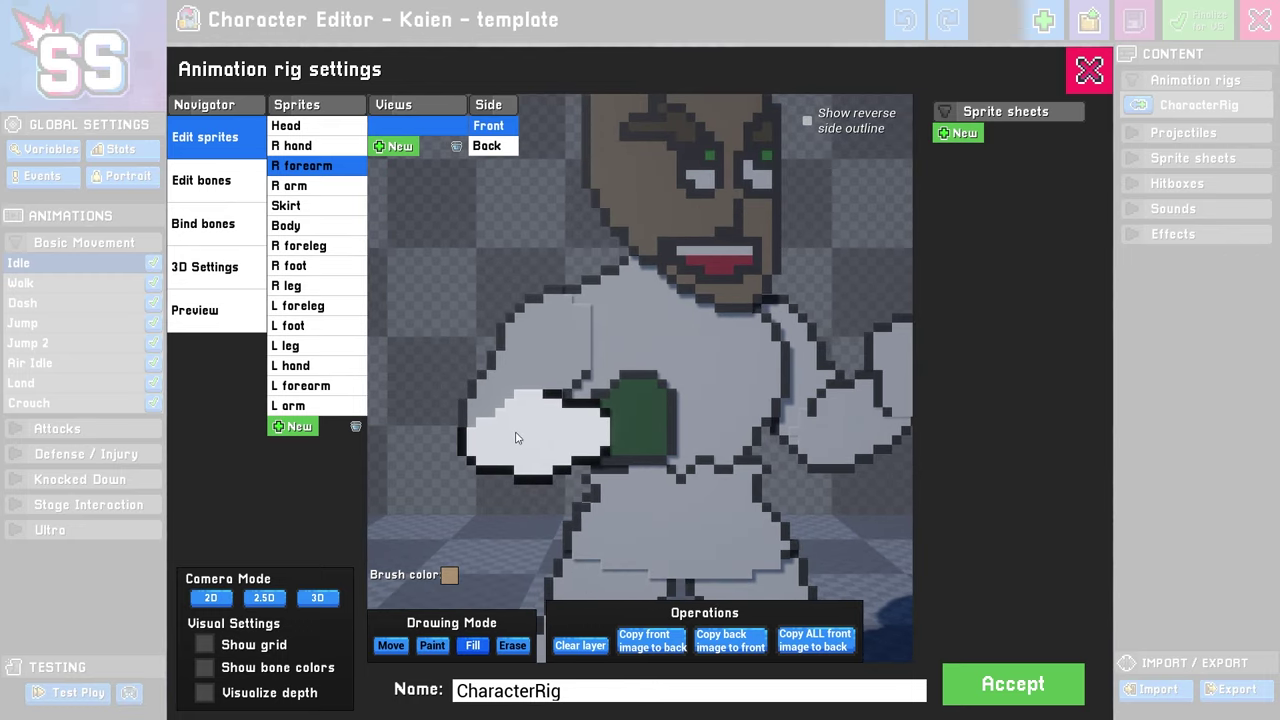
click(517, 437)
click(556, 426)
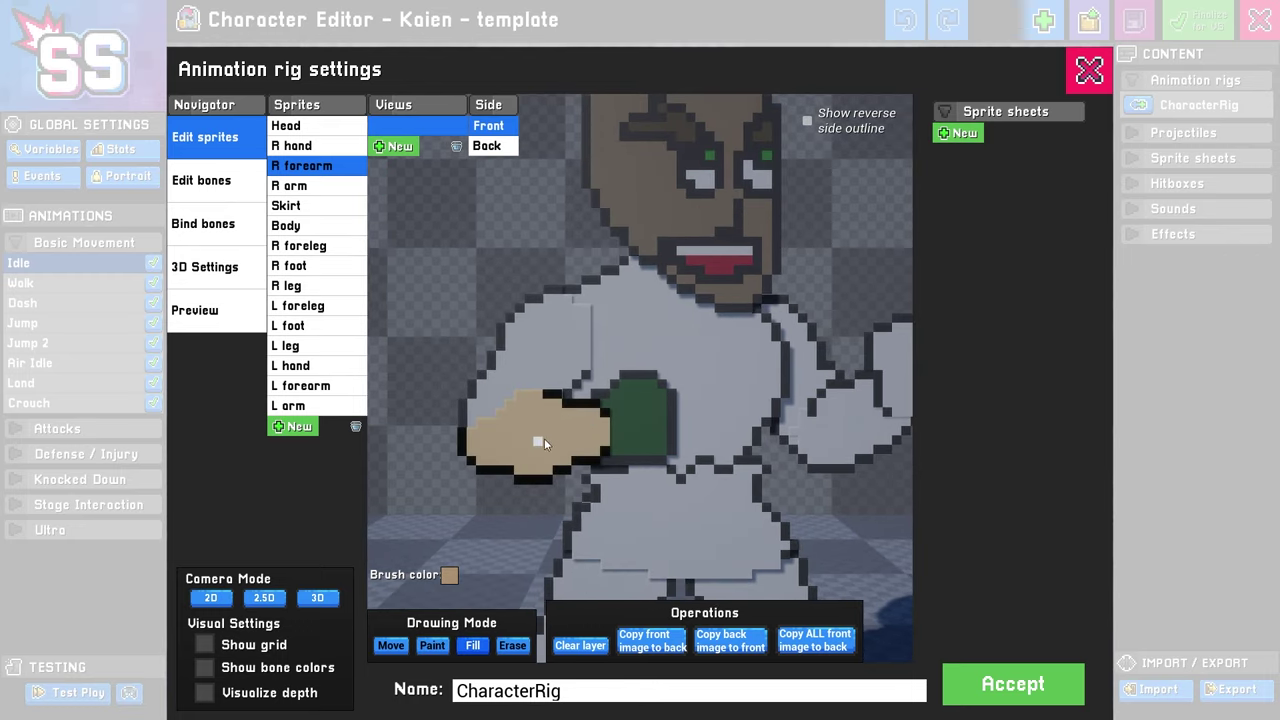
Fill the remaining arm sprites and the body with the skin tone, and both hand sprites with green as boxing gloves
middle_drag(727, 378, 692, 370)
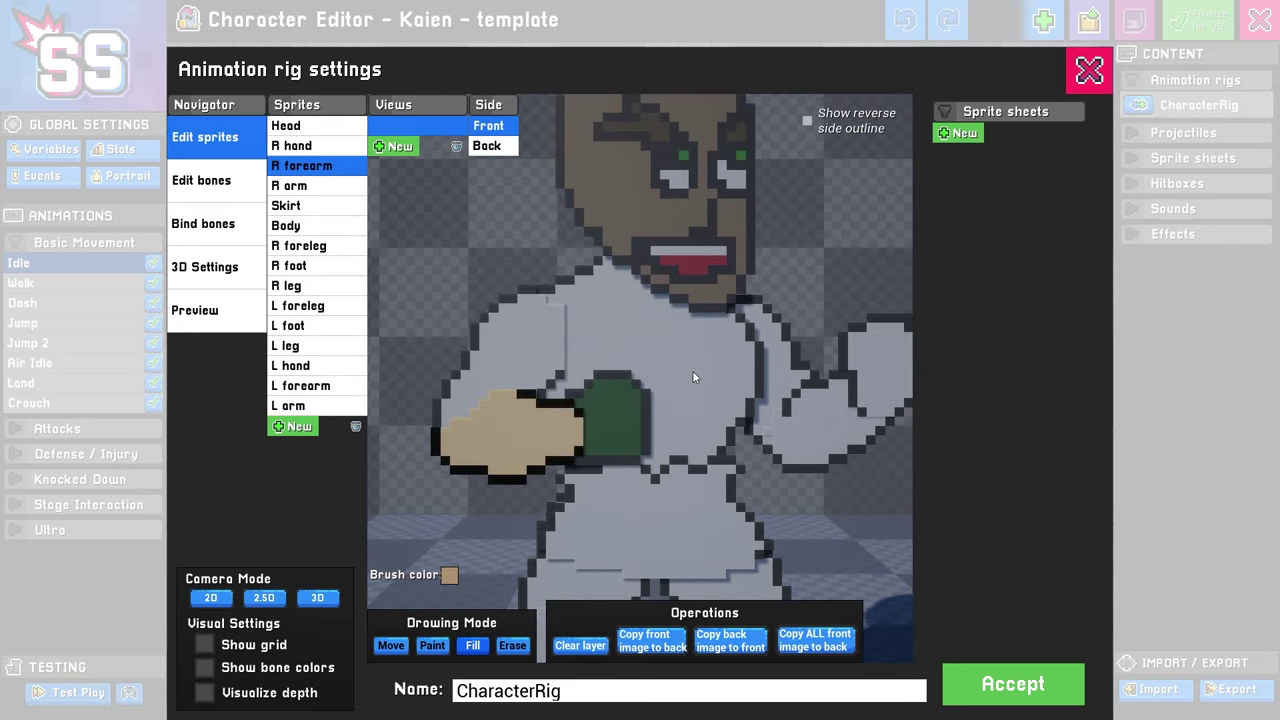
click(289, 186)
click(510, 345)
scroll(640, 370, down, 3)
click(292, 146)
click(291, 366)
Fill the Skirt sprite and both leg and foreleg sprites with dark gray as trousers
click(314, 206)
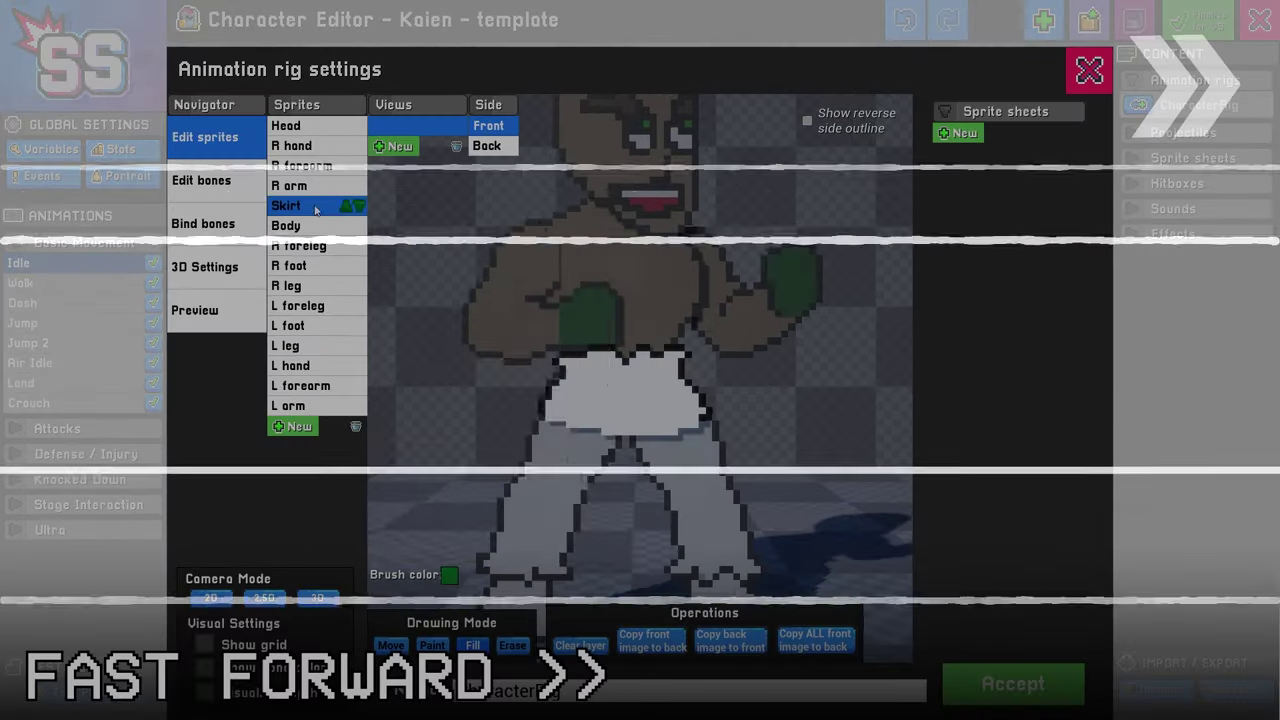
click(299, 246)
click(574, 412)
click(290, 286)
click(299, 306)
click(306, 345)
Fill the R foot and L foot sprites with dark brown as shoes
click(290, 266)
click(449, 575)
click(460, 404)
click(316, 348)
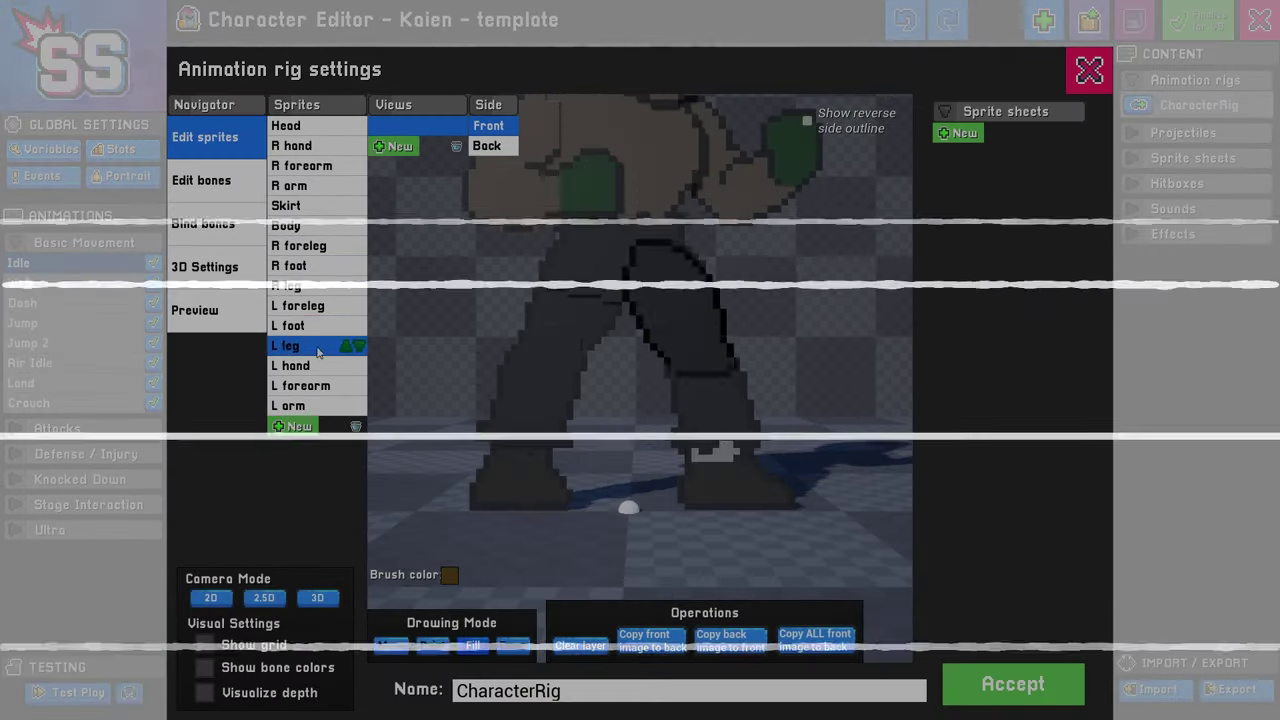
Copy the front images of all sprites to the back, and compare the front and back sides of the character
click(290, 126)
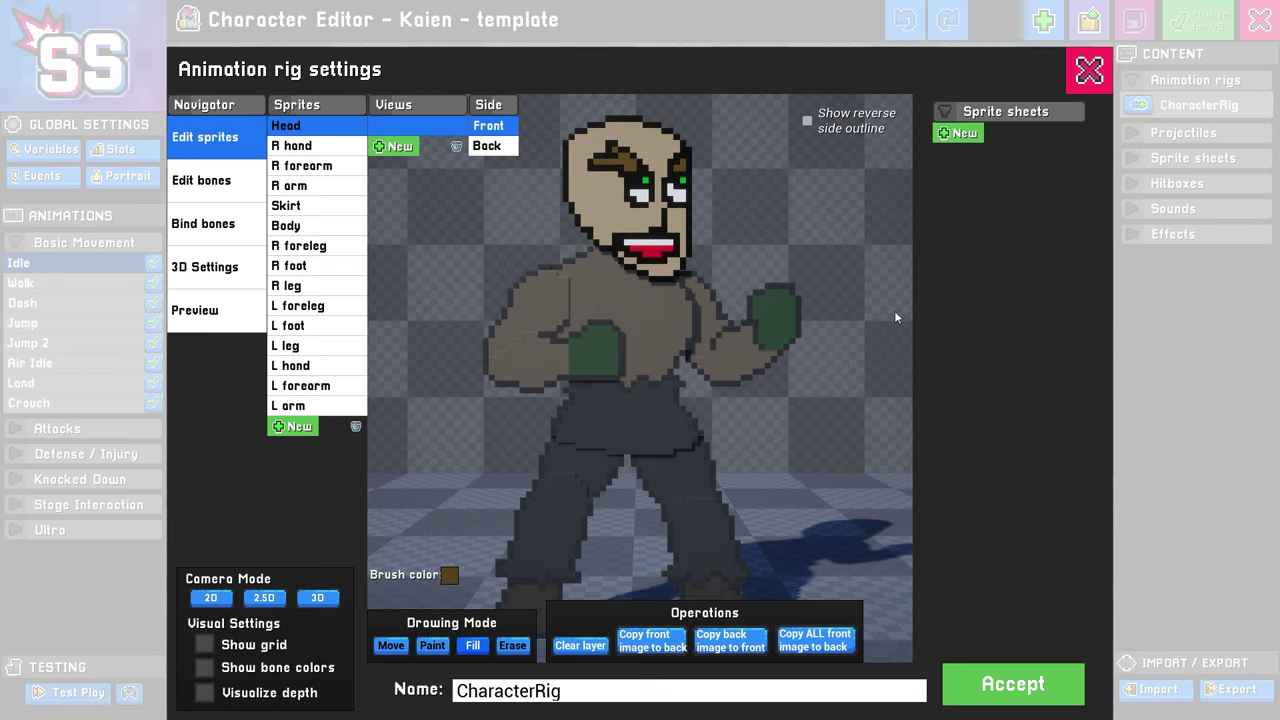
scroll(862, 317, down, 1)
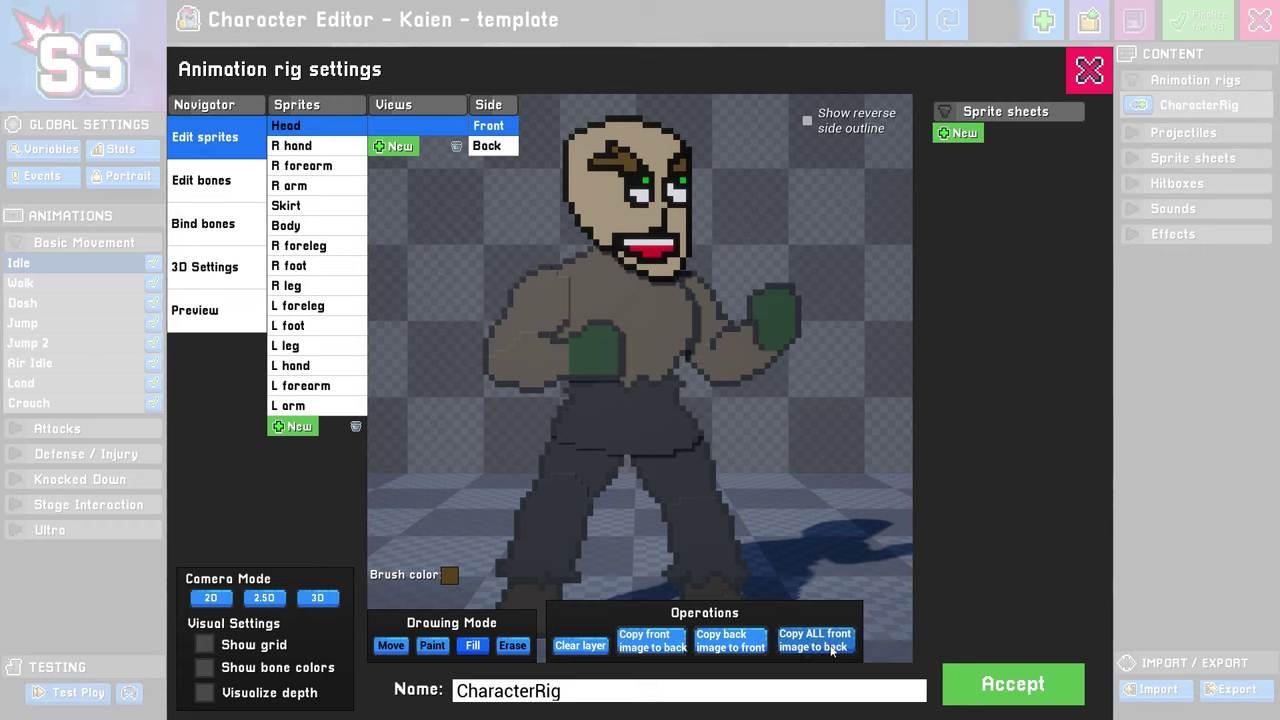
click(494, 147)
click(490, 128)
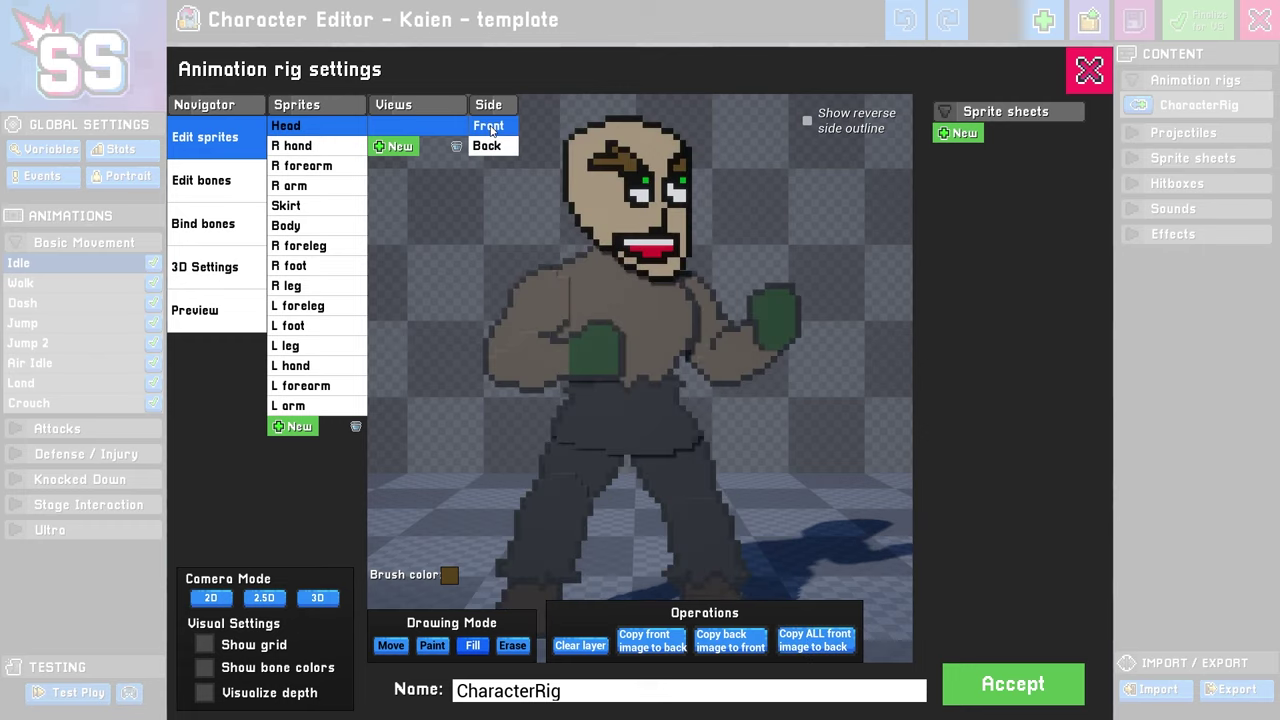
click(320, 147)
click(494, 147)
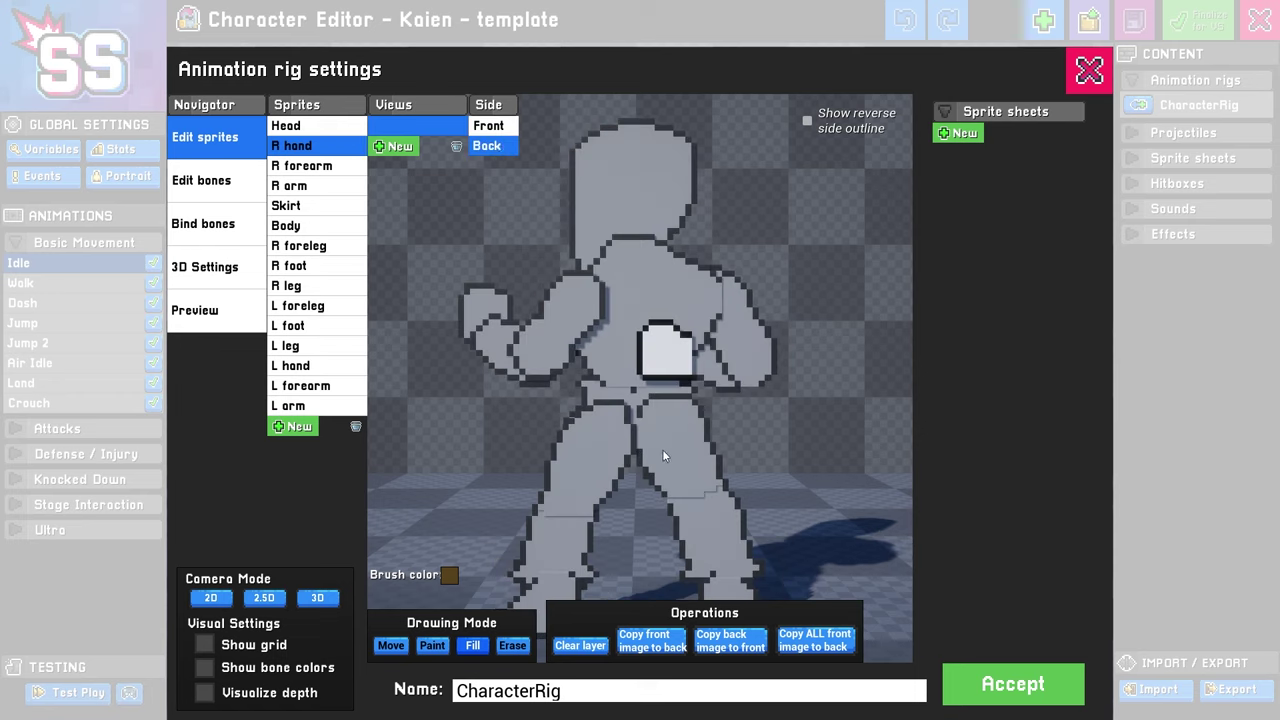
click(815, 648)
click(497, 128)
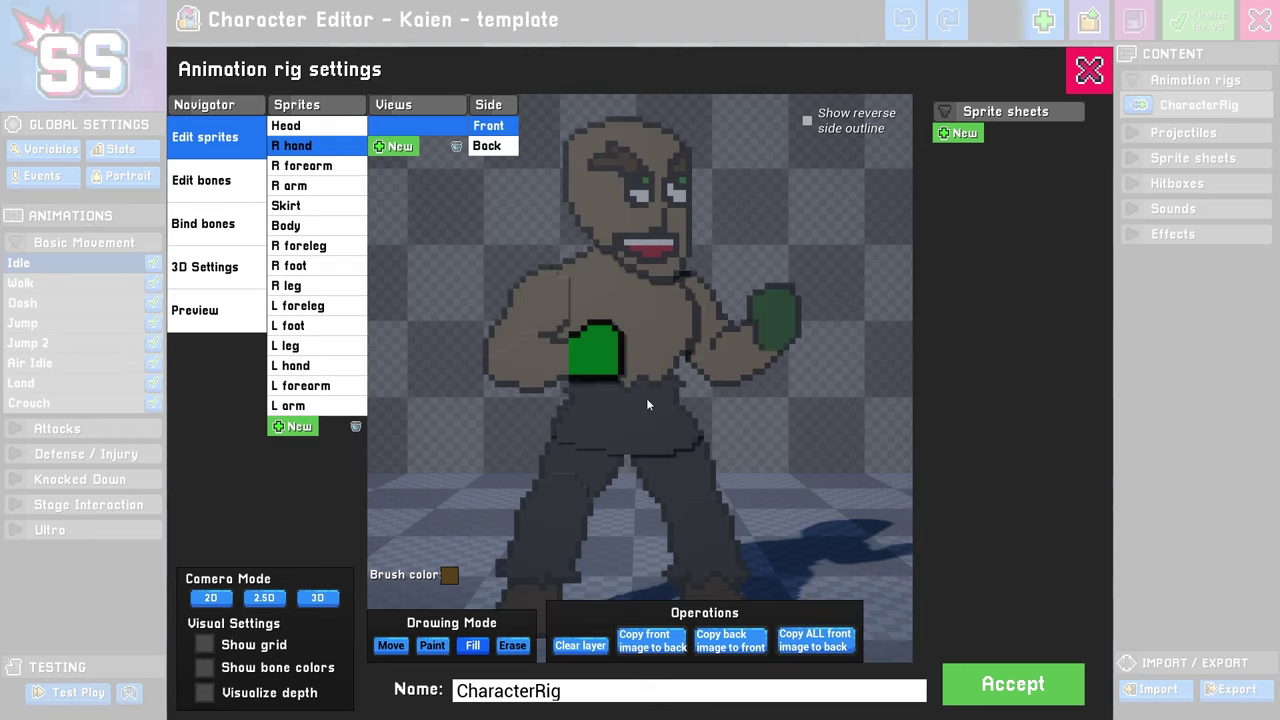
click(490, 148)
click(492, 128)
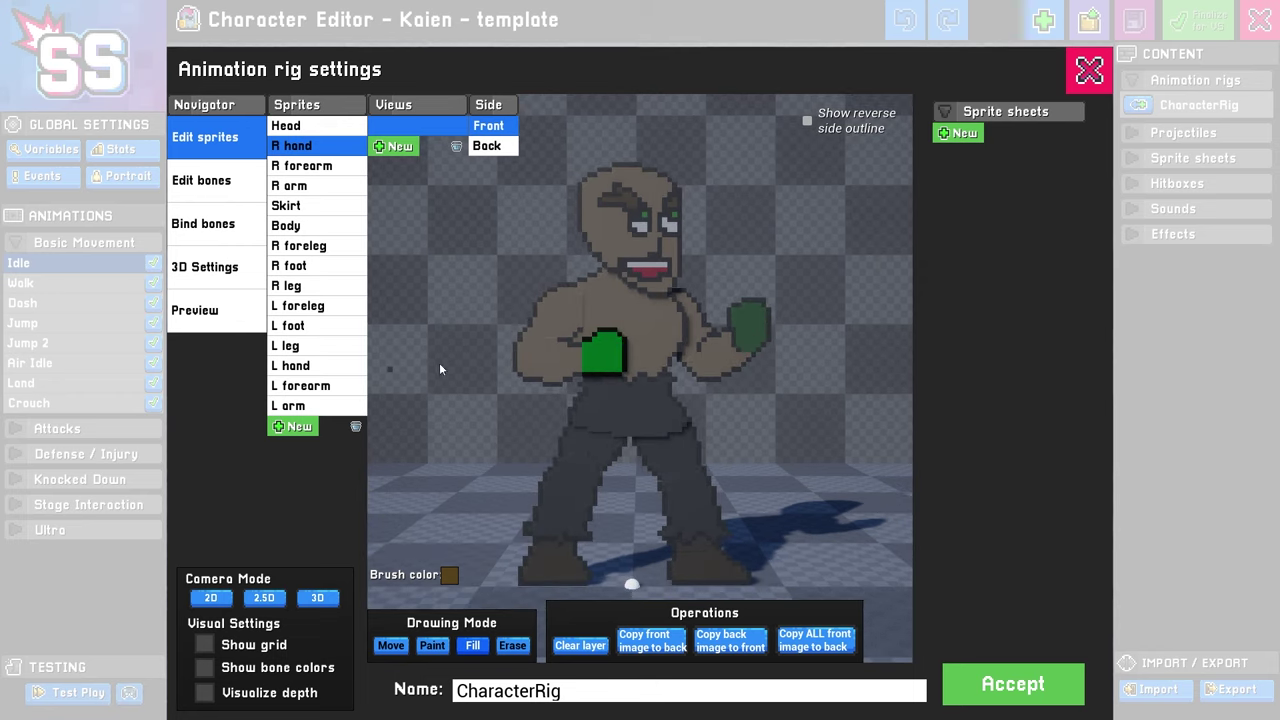
Find the sprite that holds the stray black pixel floating behind the character, and erase that pixel from the Head sprite
key(a)
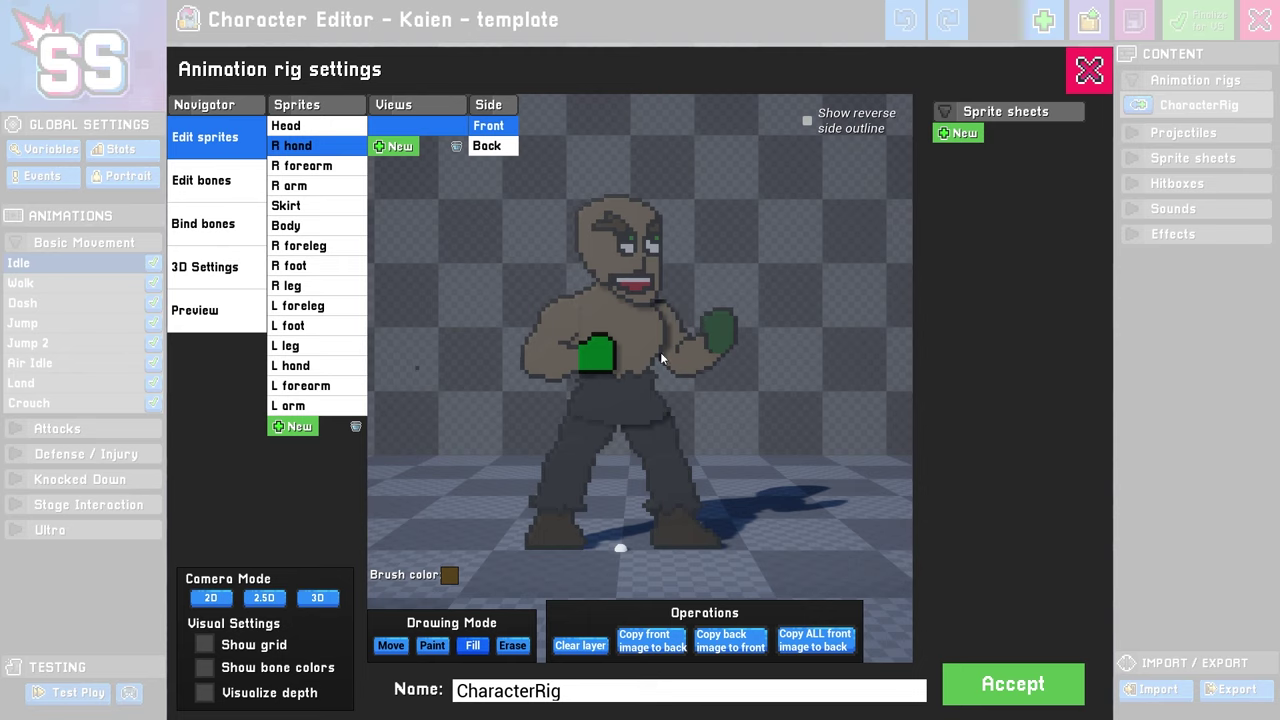
scroll(673, 427, up, 4)
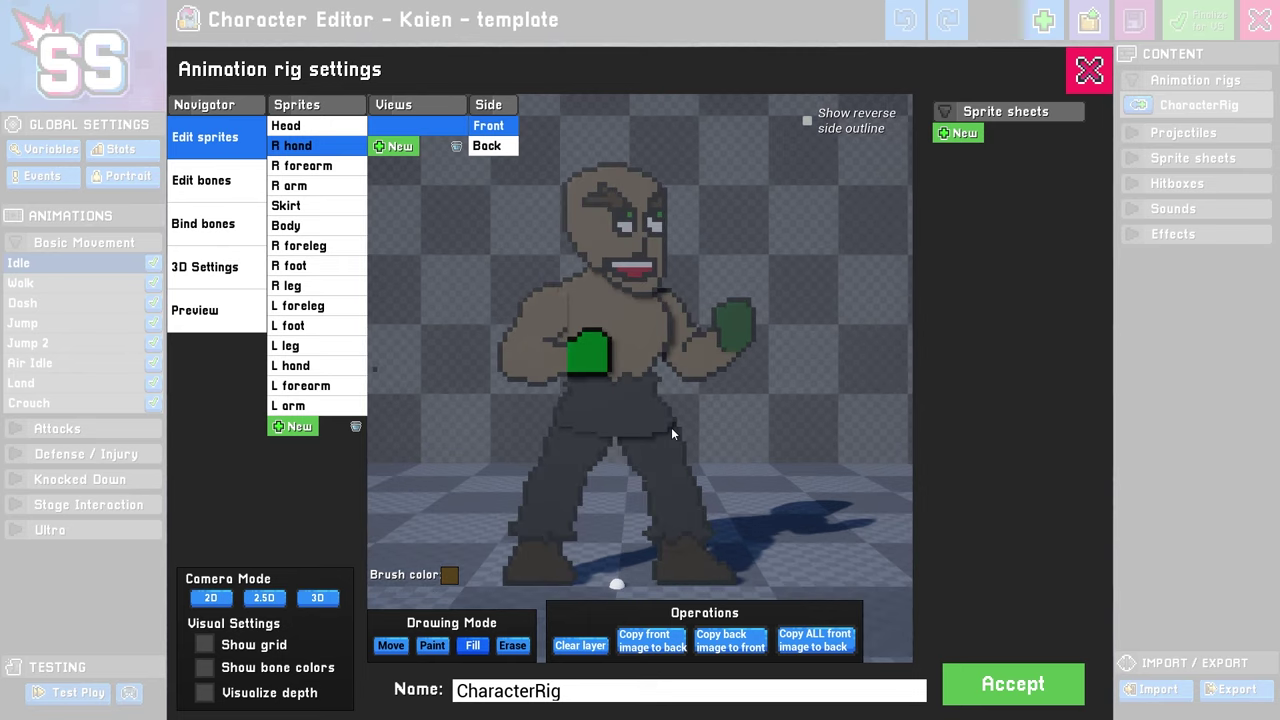
key(a)
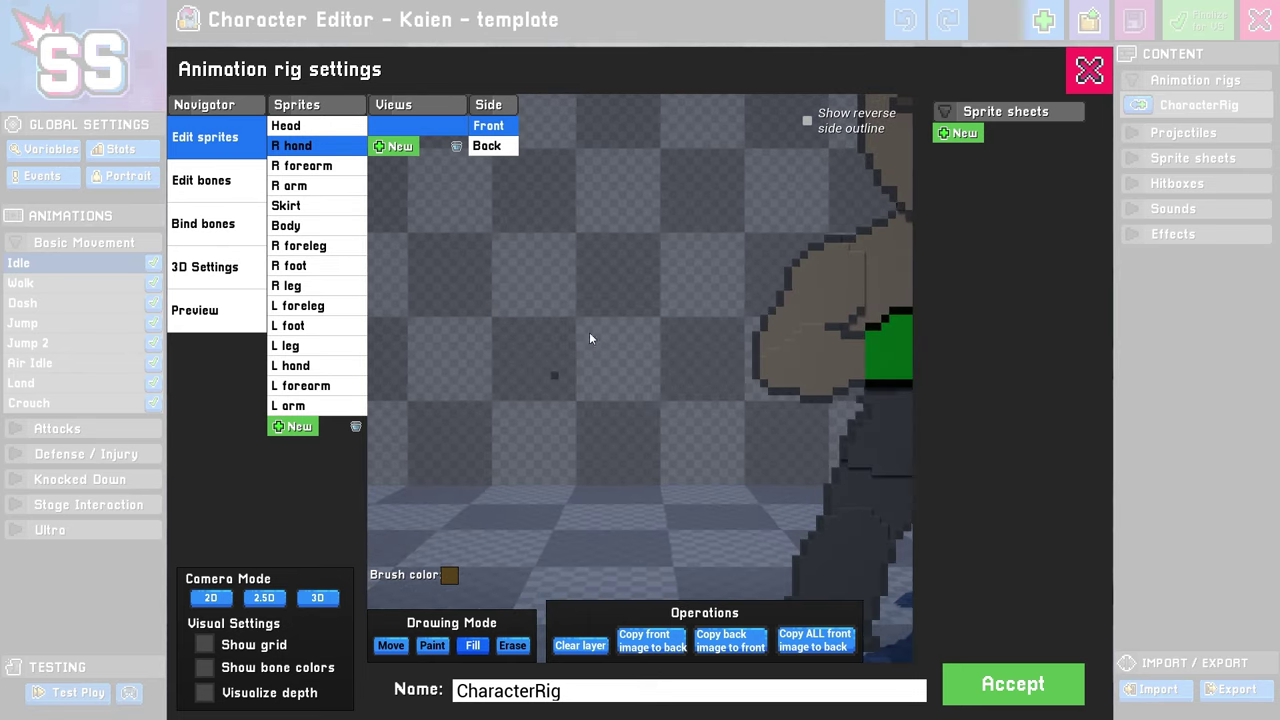
click(300, 265)
click(298, 325)
click(292, 225)
click(295, 145)
click(295, 125)
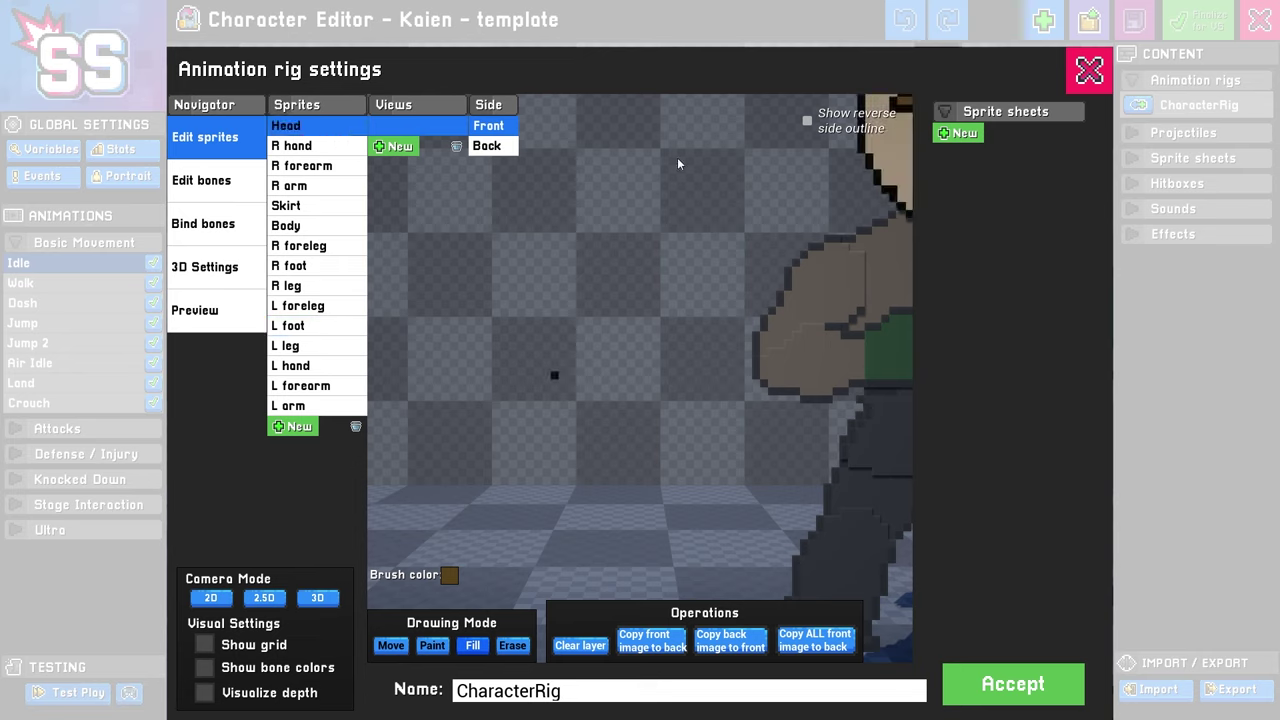
click(511, 646)
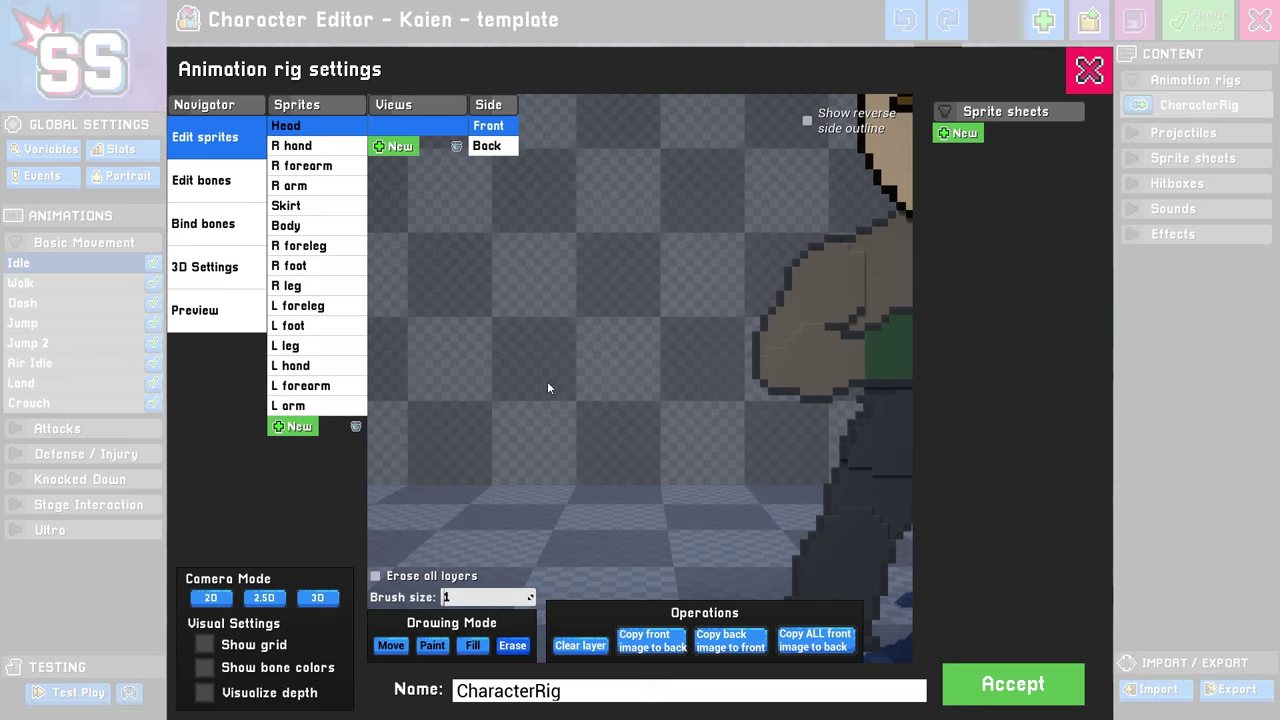
Check the whole reskinned character and accept the animation rig changes
click(295, 145)
scroll(680, 298, down, 5)
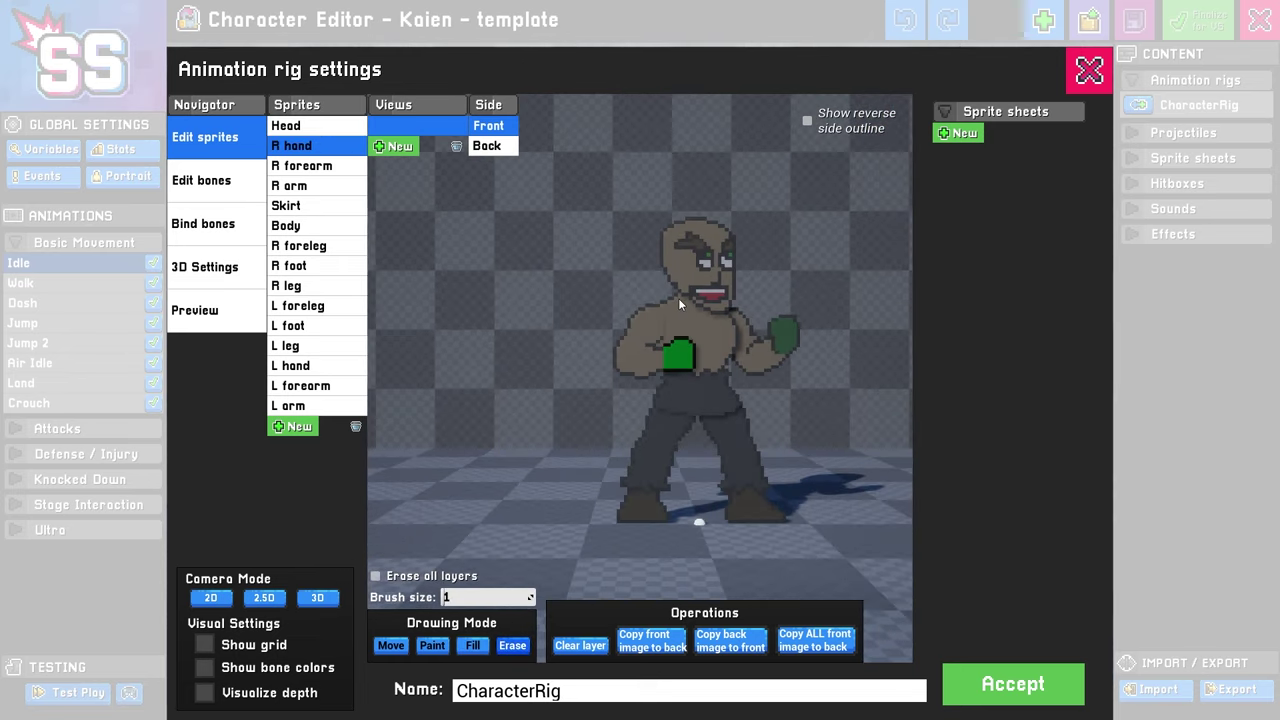
middle_drag(678, 302, 642, 352)
scroll(620, 325, up, 2)
middle_drag(598, 298, 637, 299)
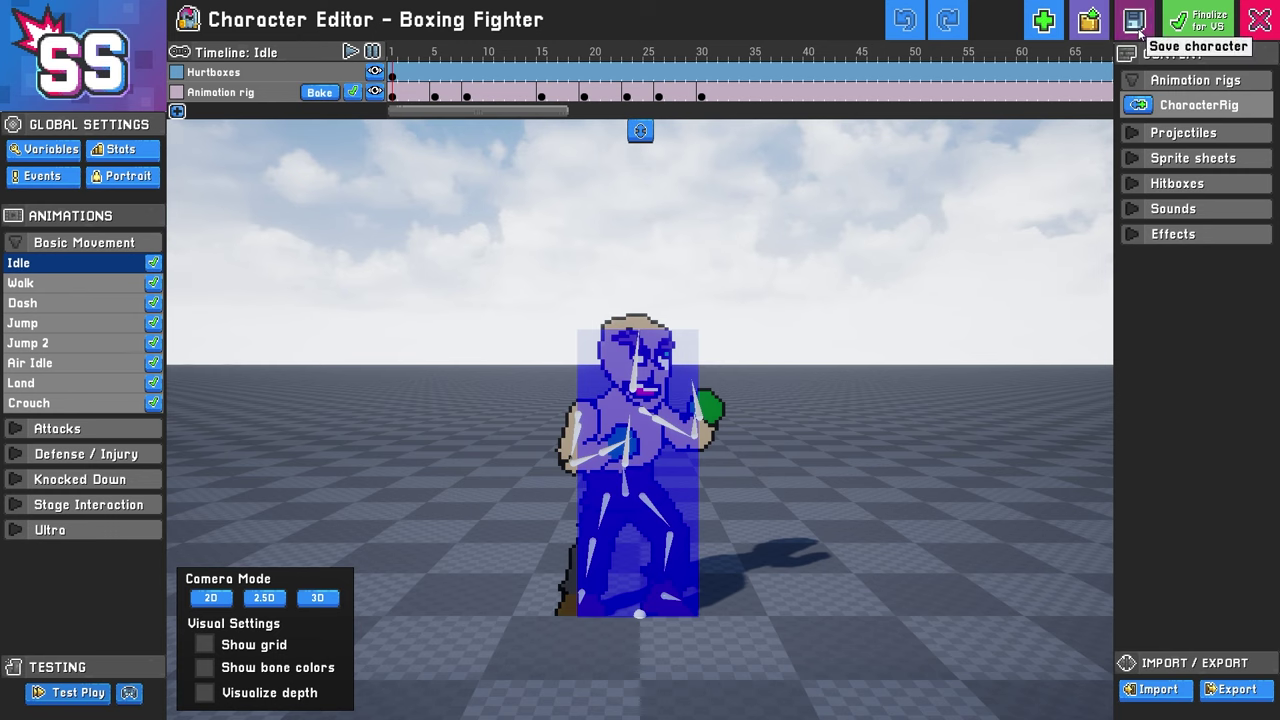
Save the character under the name Boxing Fighter
click(1134, 20)
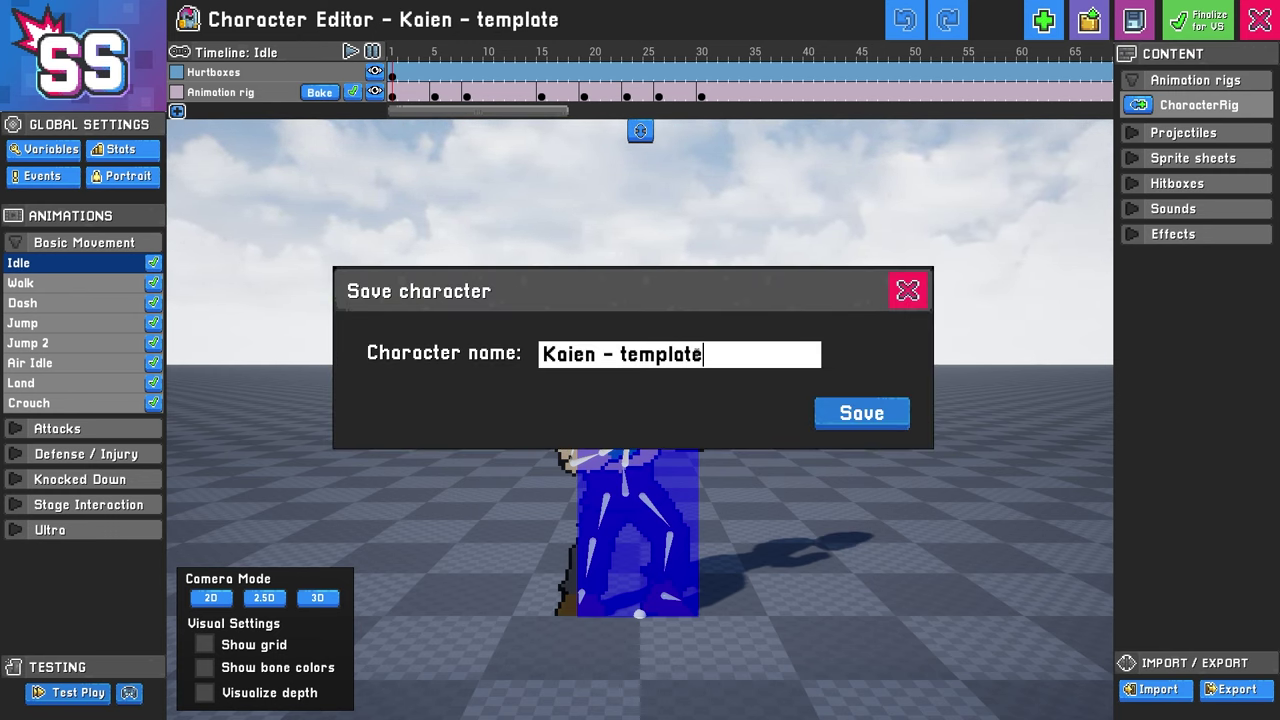
drag(704, 355, 518, 357)
text(Boxing Fig)
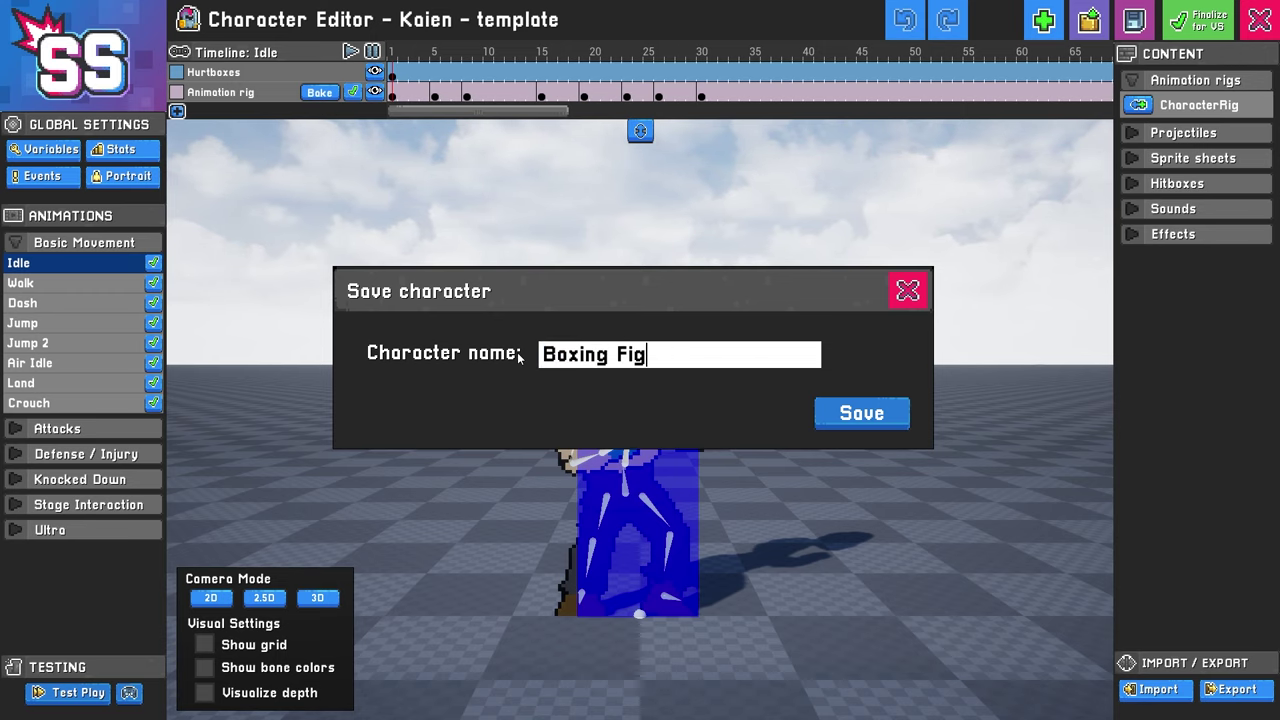
text(hter)
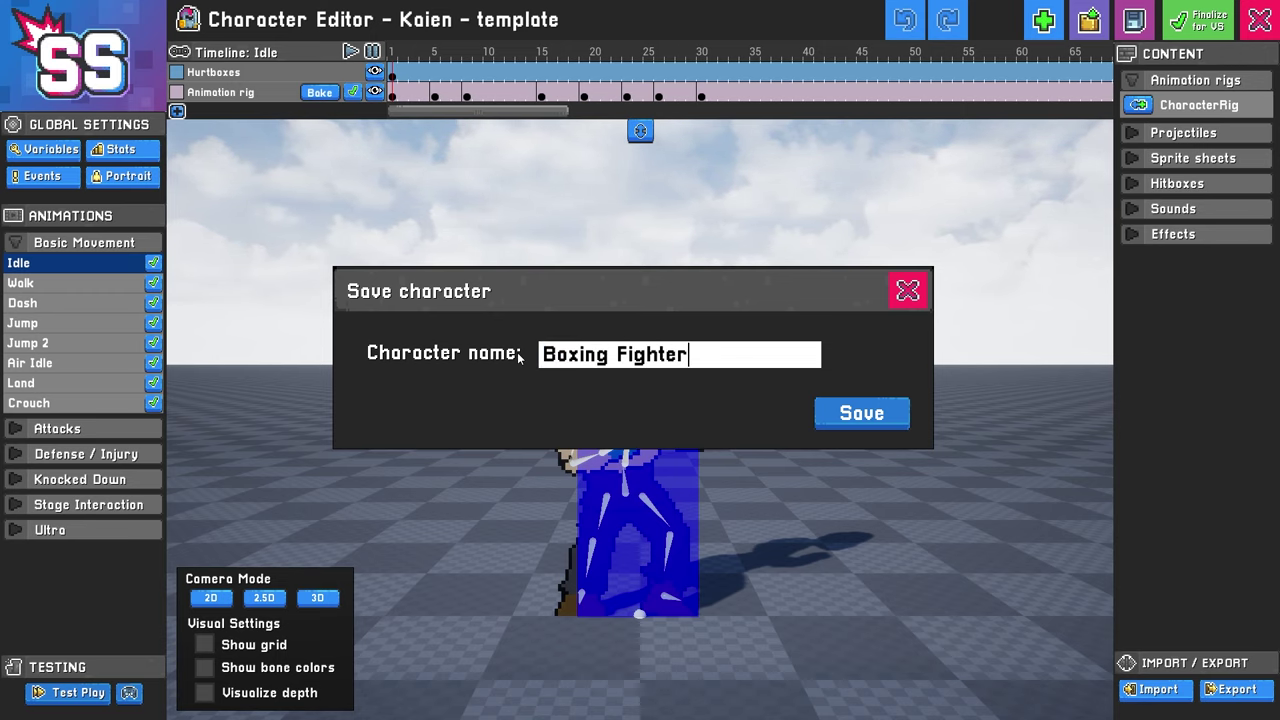
click(884, 421)
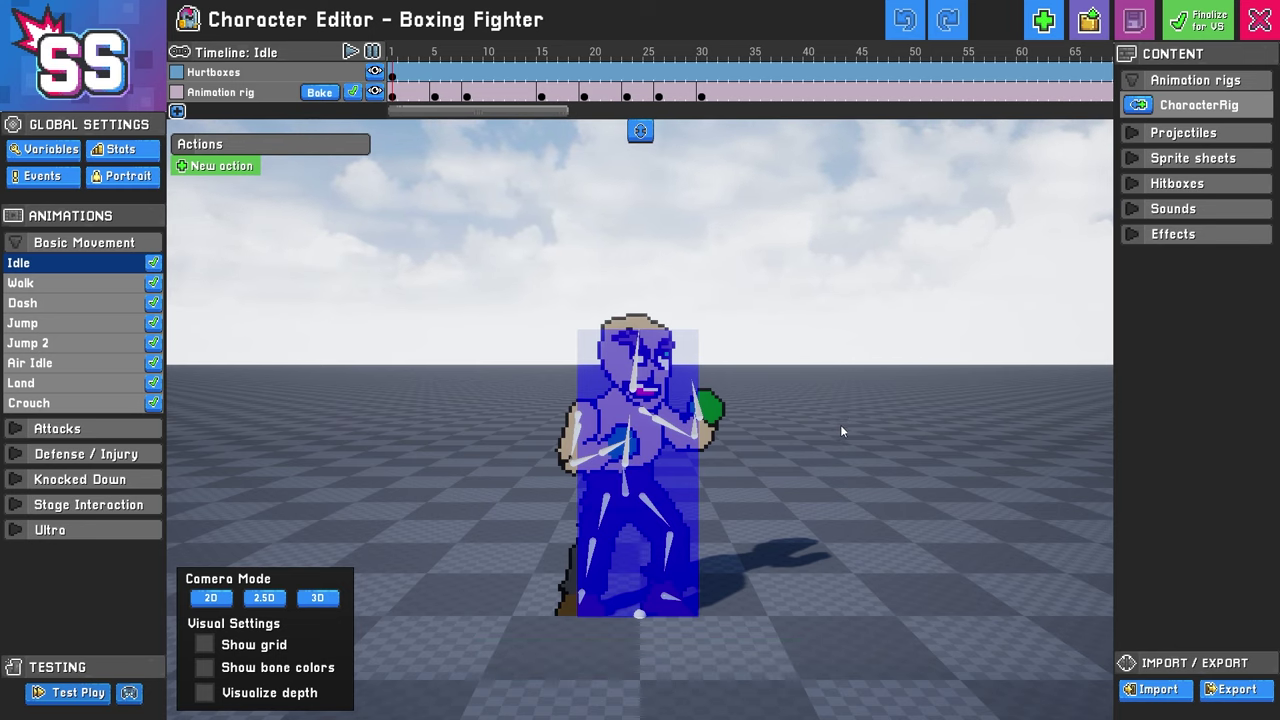
Reopen CharacterRig and paint a hair outline above the Head sprite in the brown sampled from the eyebrow, with brush size 1
click(1215, 107)
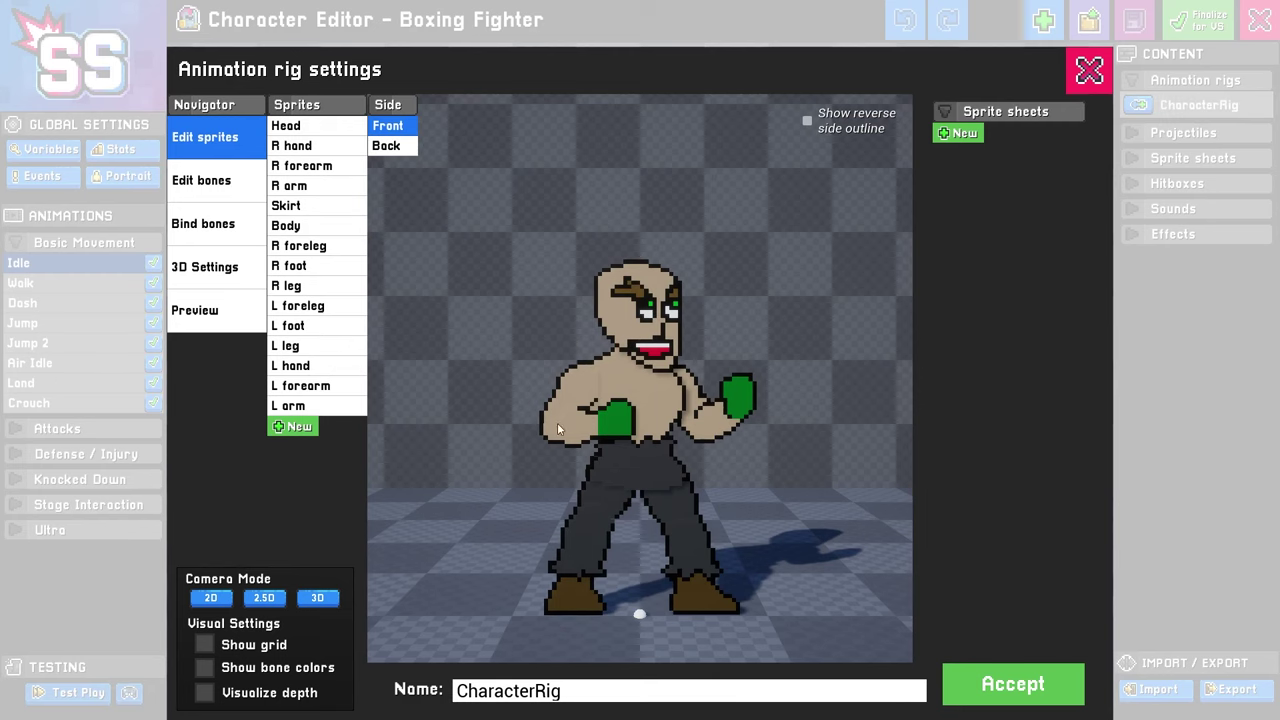
scroll(704, 298, up, 5)
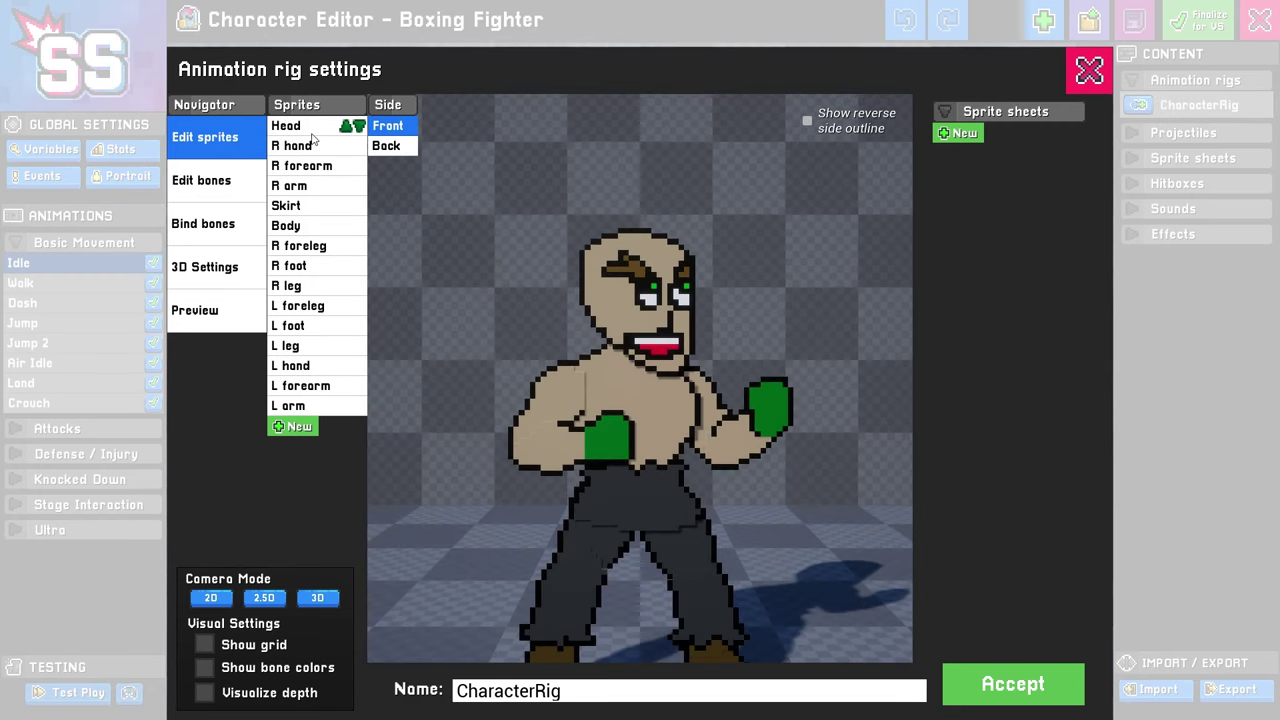
click(313, 133)
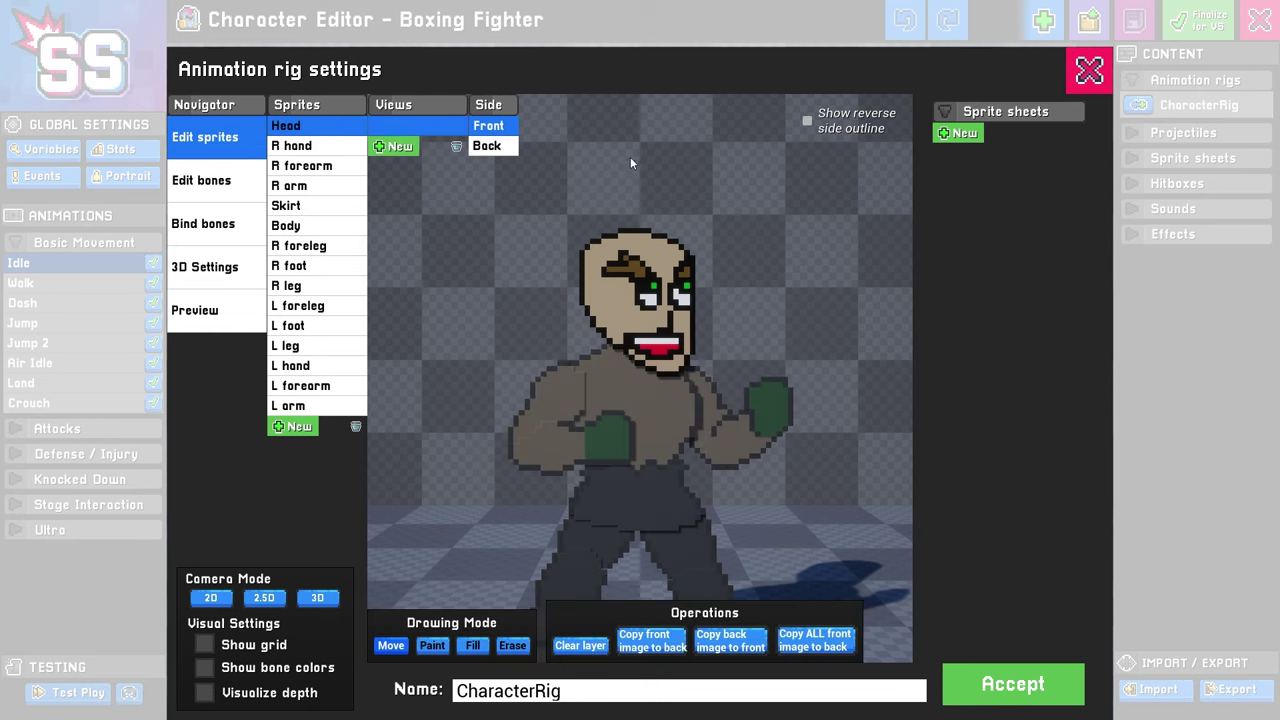
scroll(630, 160, up, 2)
scroll(634, 182, up, 3)
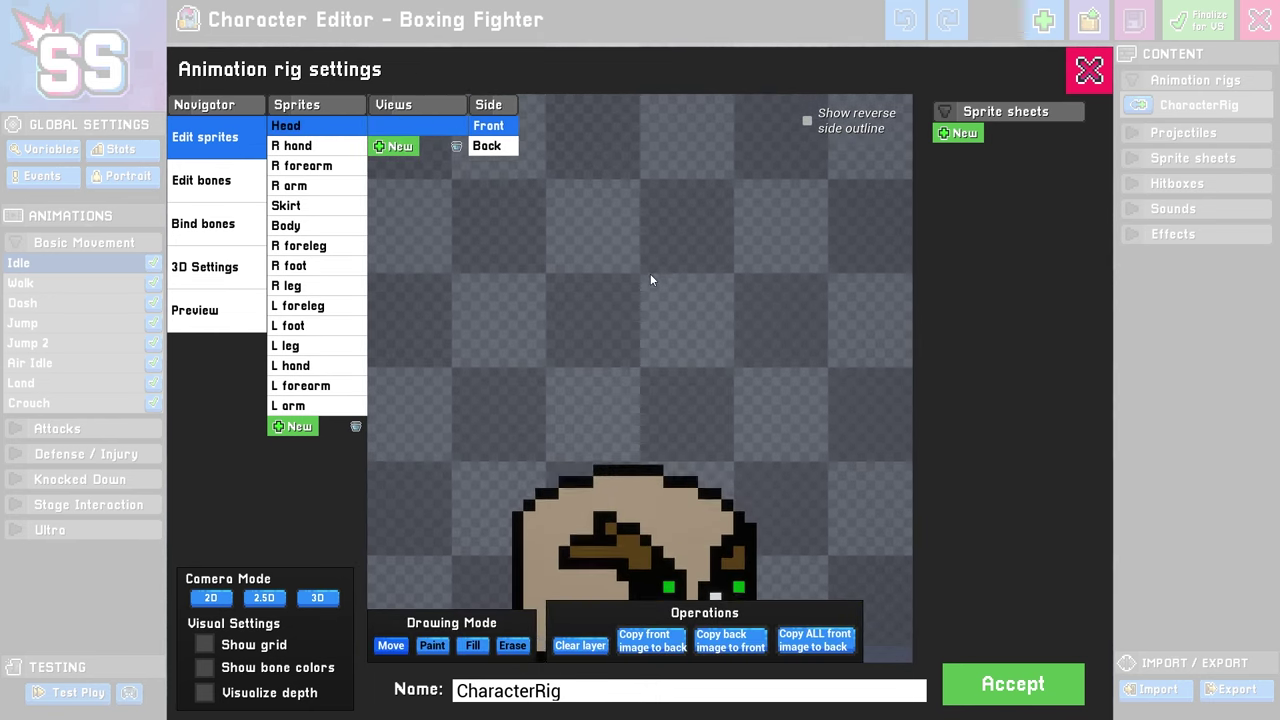
click(436, 646)
click(450, 576)
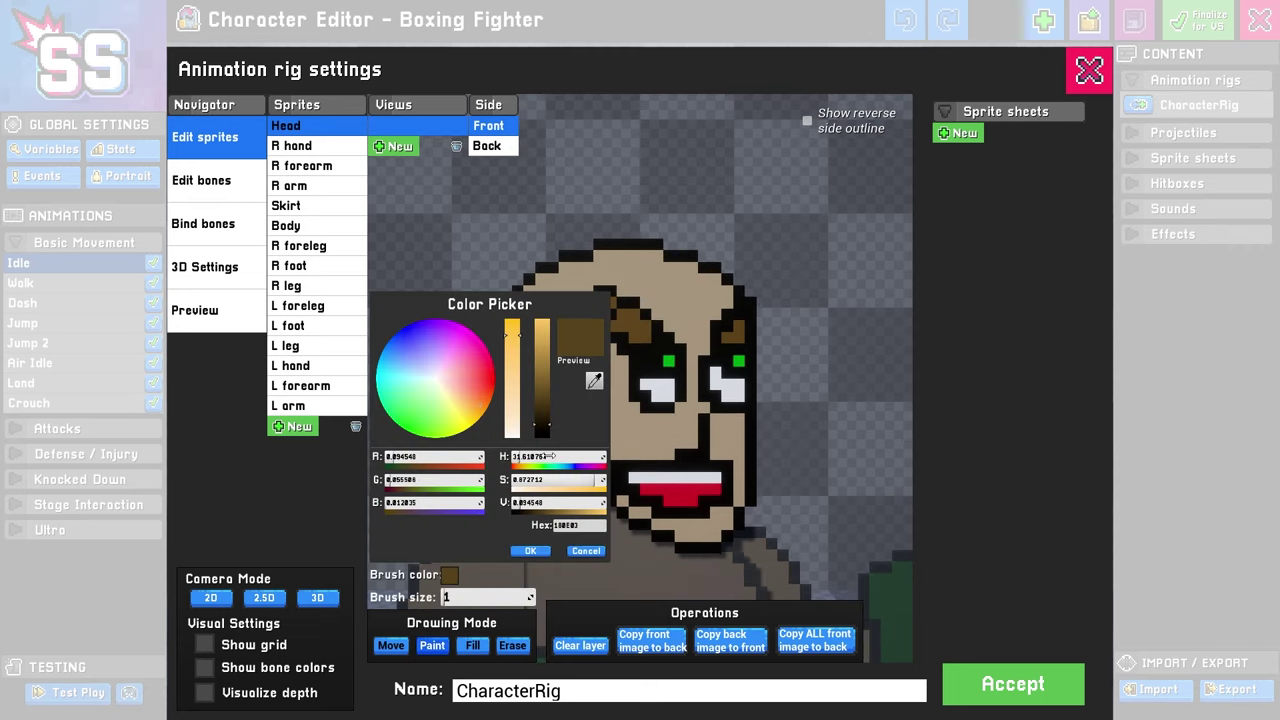
click(594, 378)
click(640, 332)
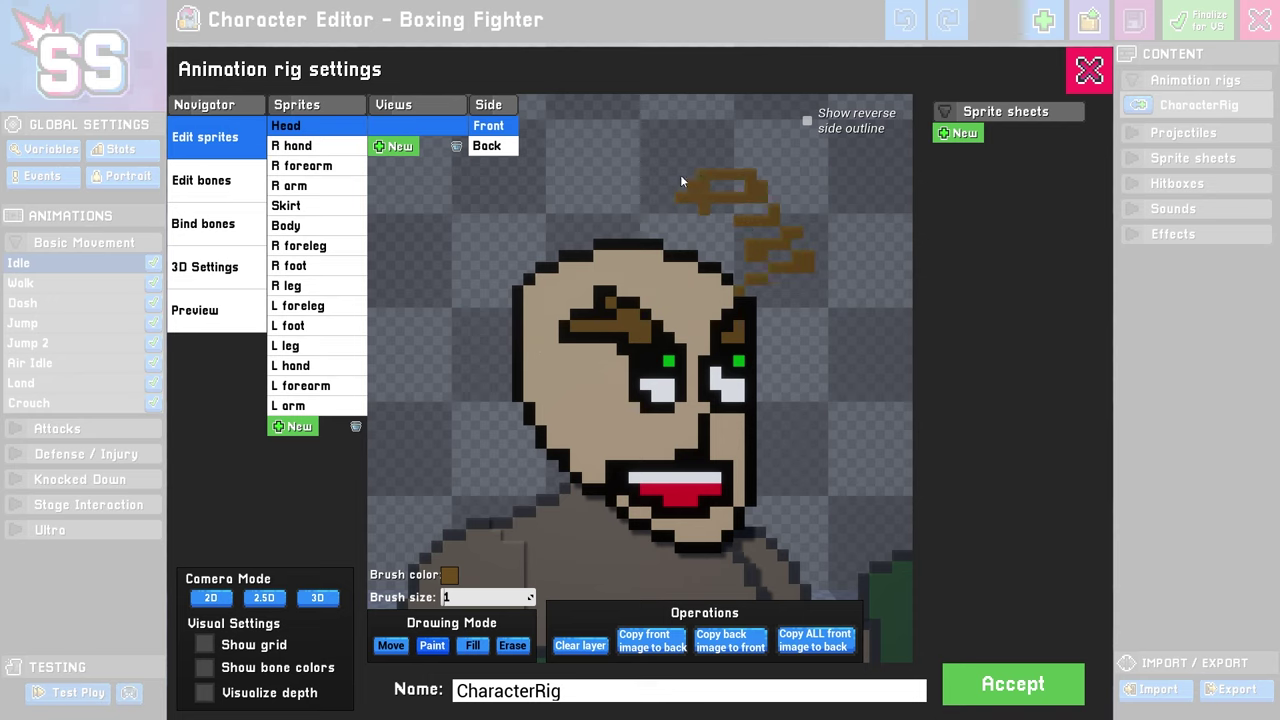
mouse_move(681, 177)
mouse_down()
mouse_move(495, 310)
mouse_move(735, 292)
mouse_up()
Fill the hair outline and the remaining gaps in the hair on the Head sprite with the same brown
click(473, 646)
click(781, 255)
click(535, 278)
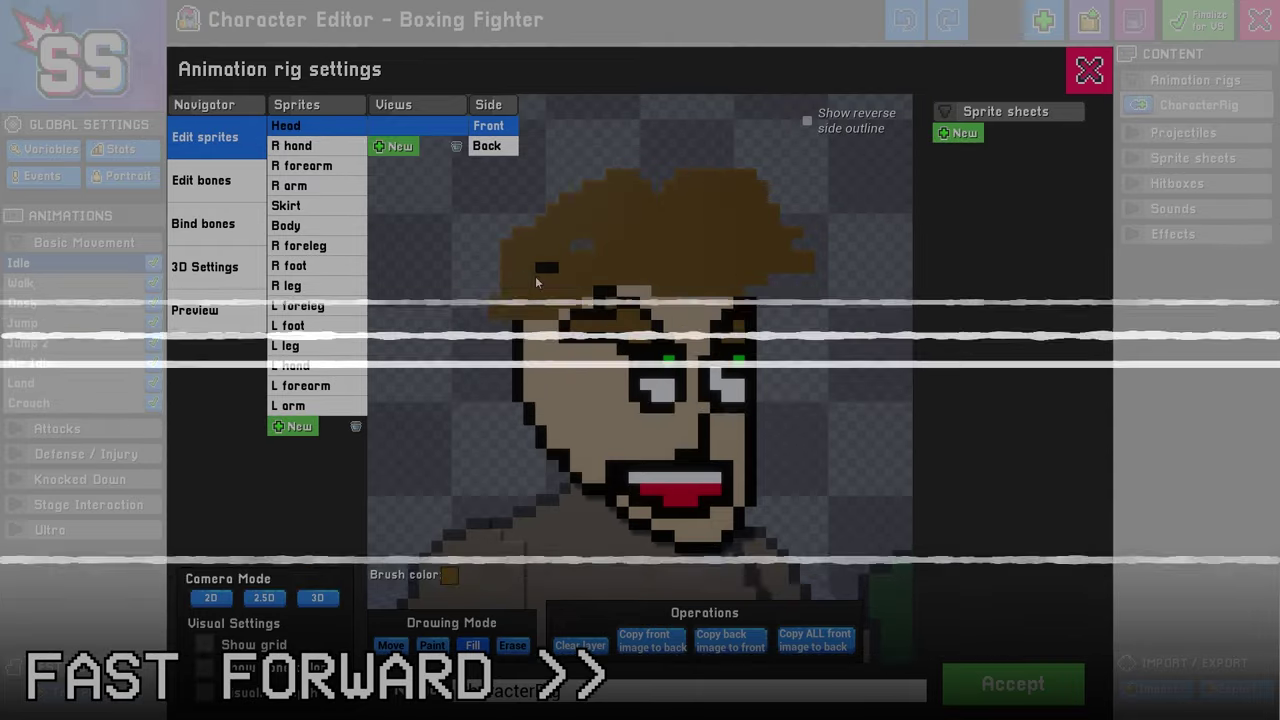
click(546, 267)
click(581, 245)
scroll(728, 362, down, 2)
scroll(722, 375, down, 2)
scroll(708, 372, up, 1)
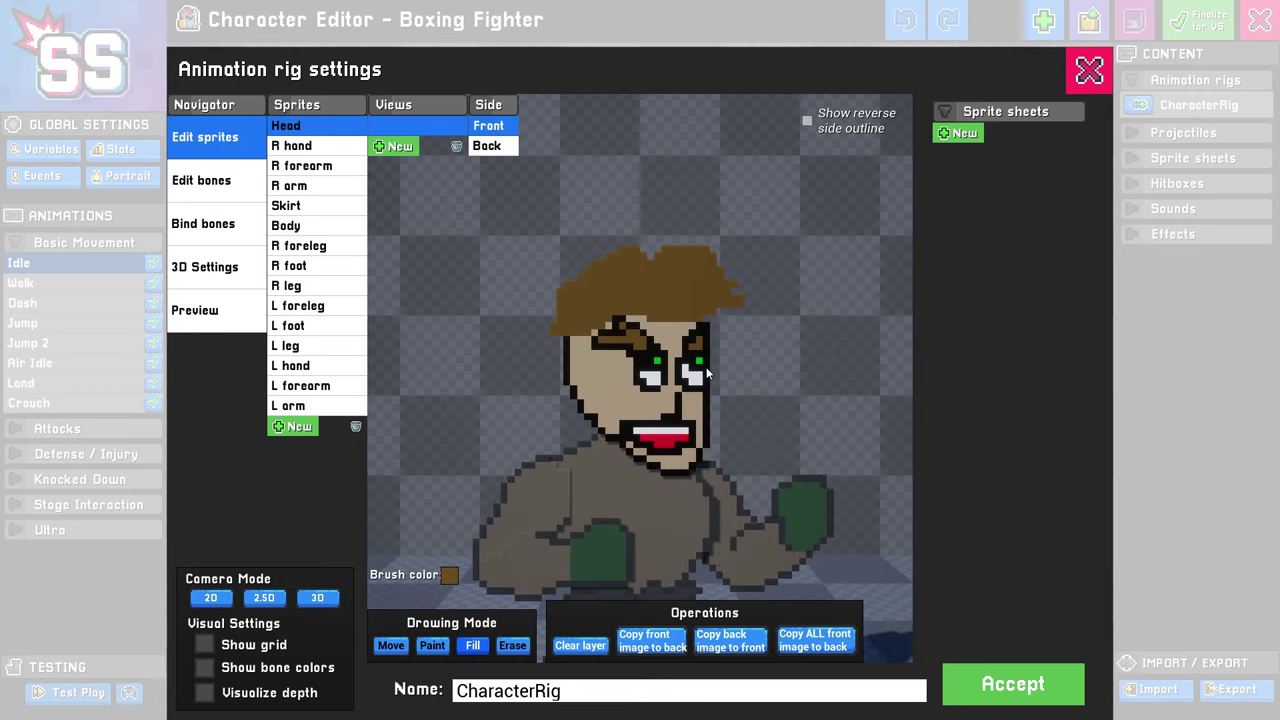
scroll(706, 373, up, 1)
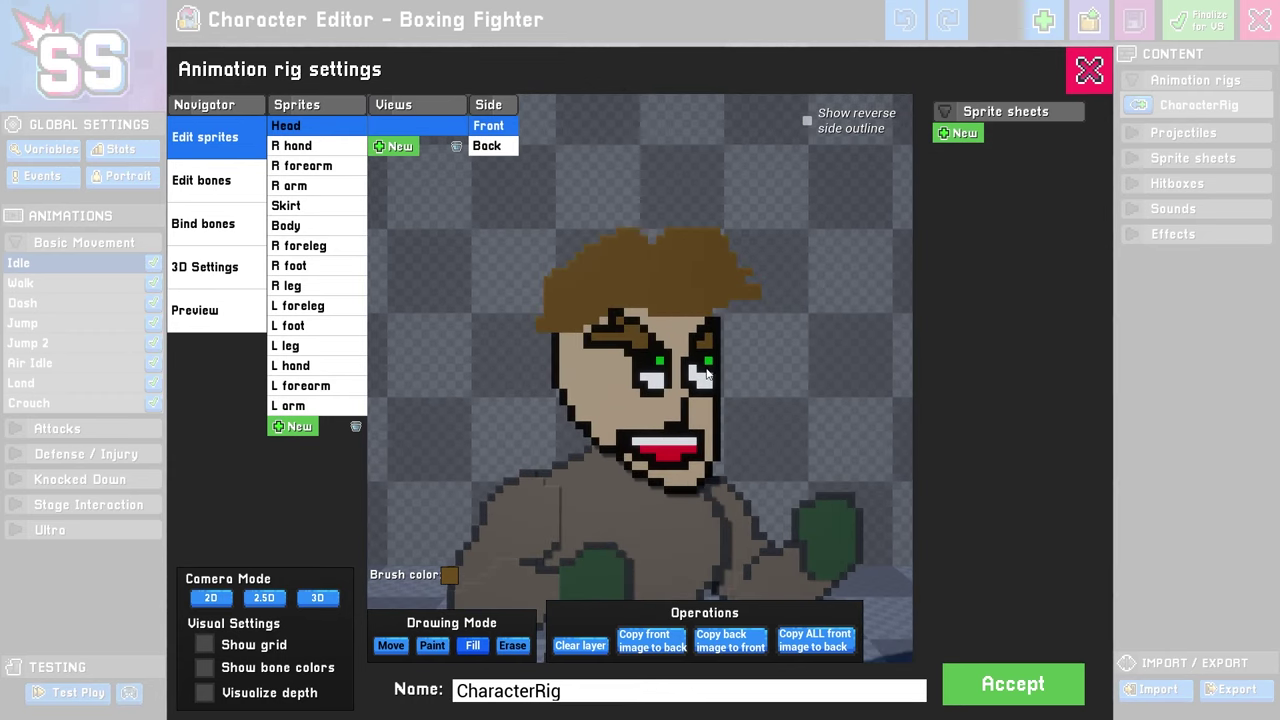
Show the reverse side outline, compare both sides of the Head sprite, and copy its front image to the back
click(491, 148)
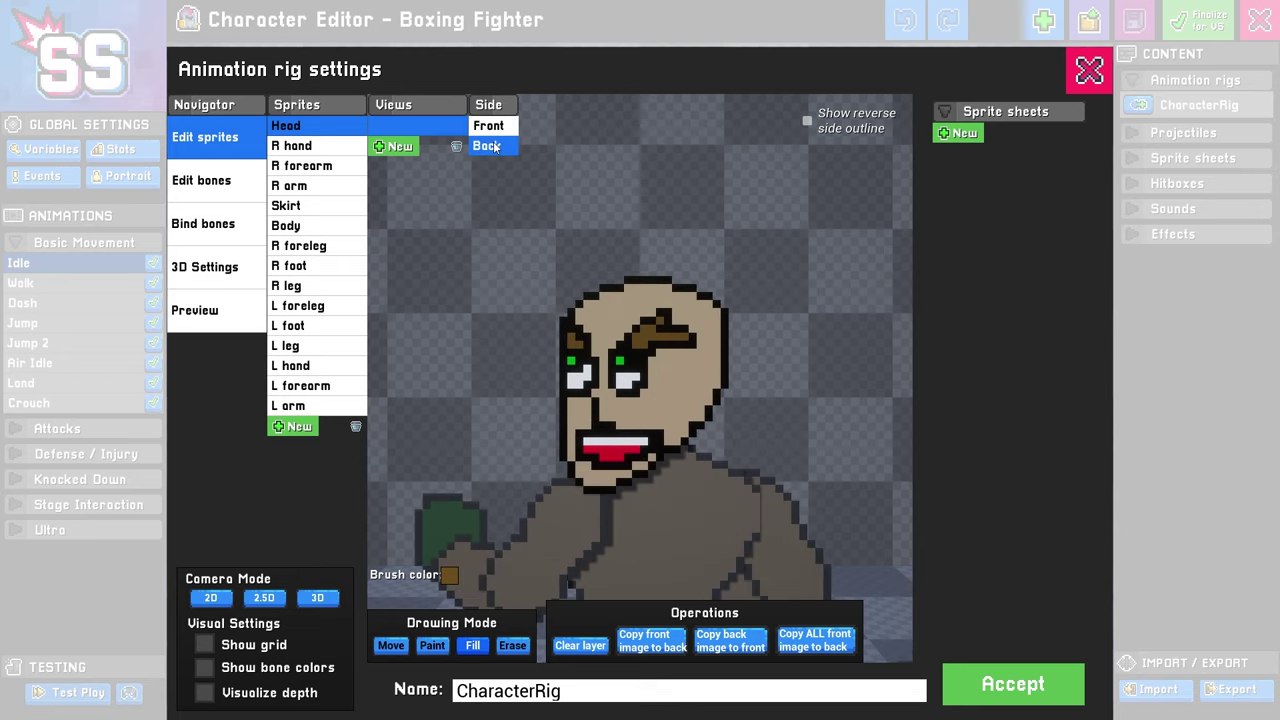
click(808, 121)
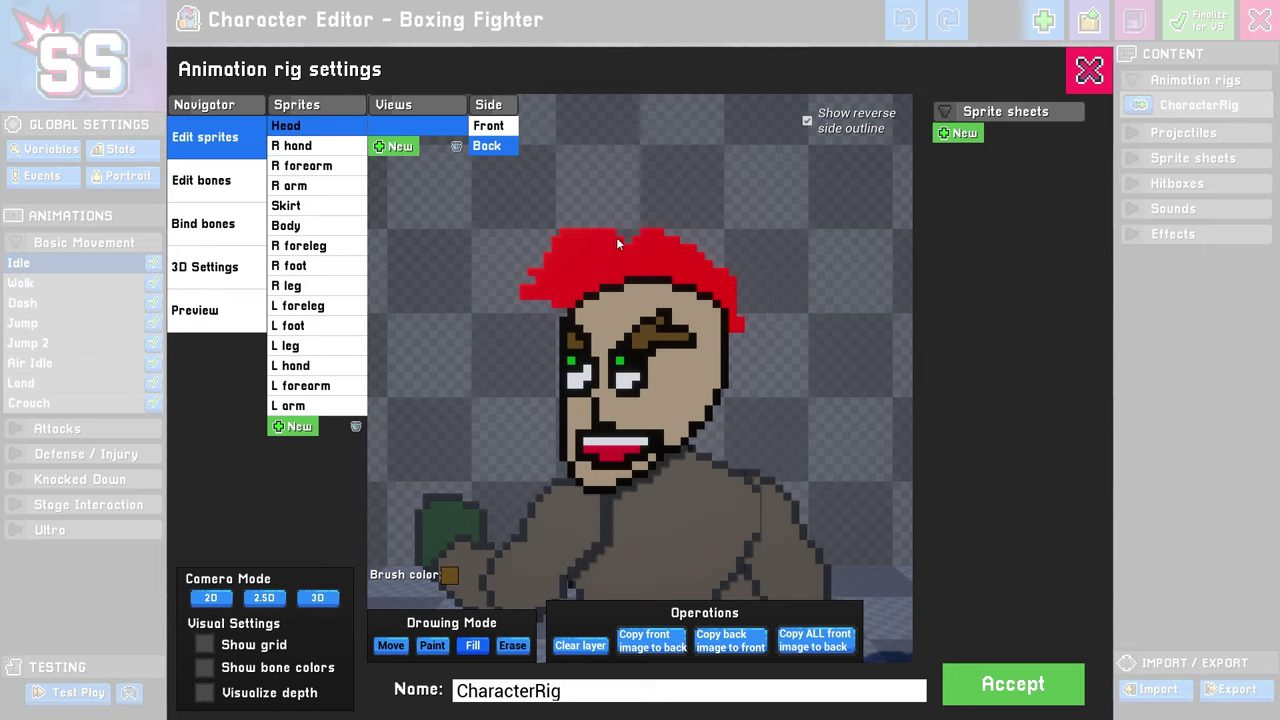
click(487, 128)
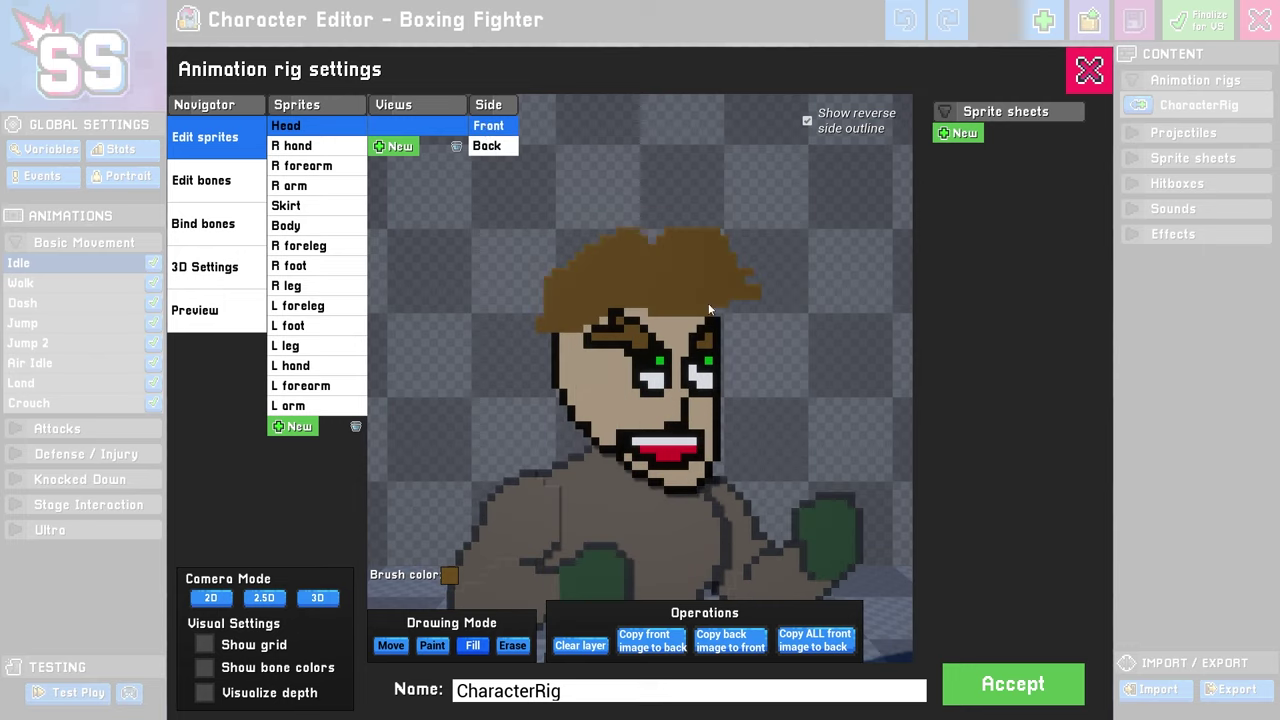
click(490, 147)
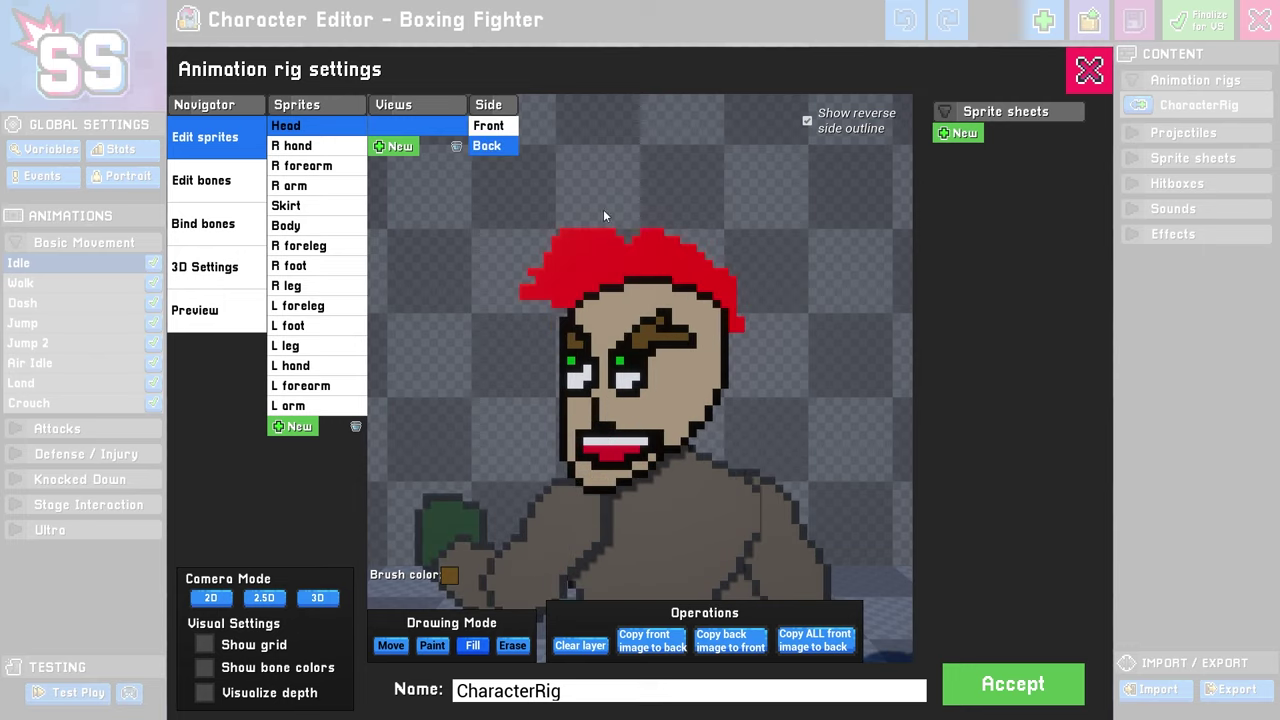
click(652, 645)
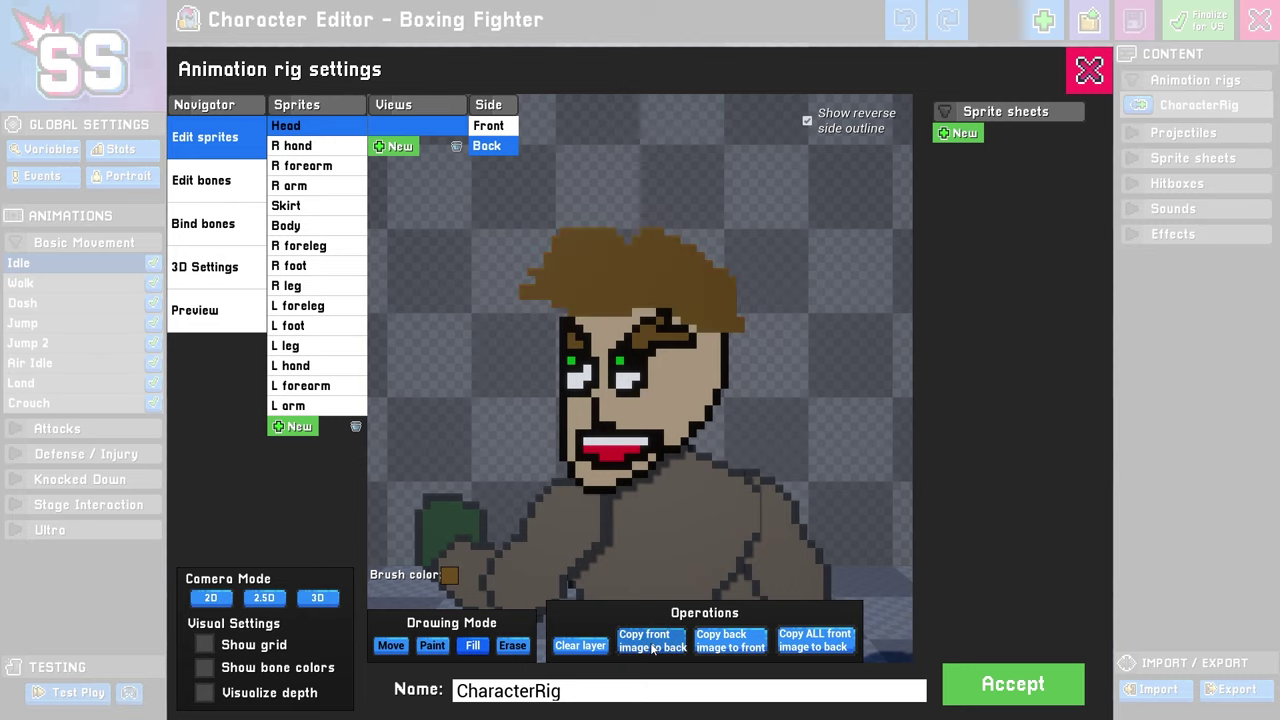
click(494, 127)
scroll(727, 370, down, 3)
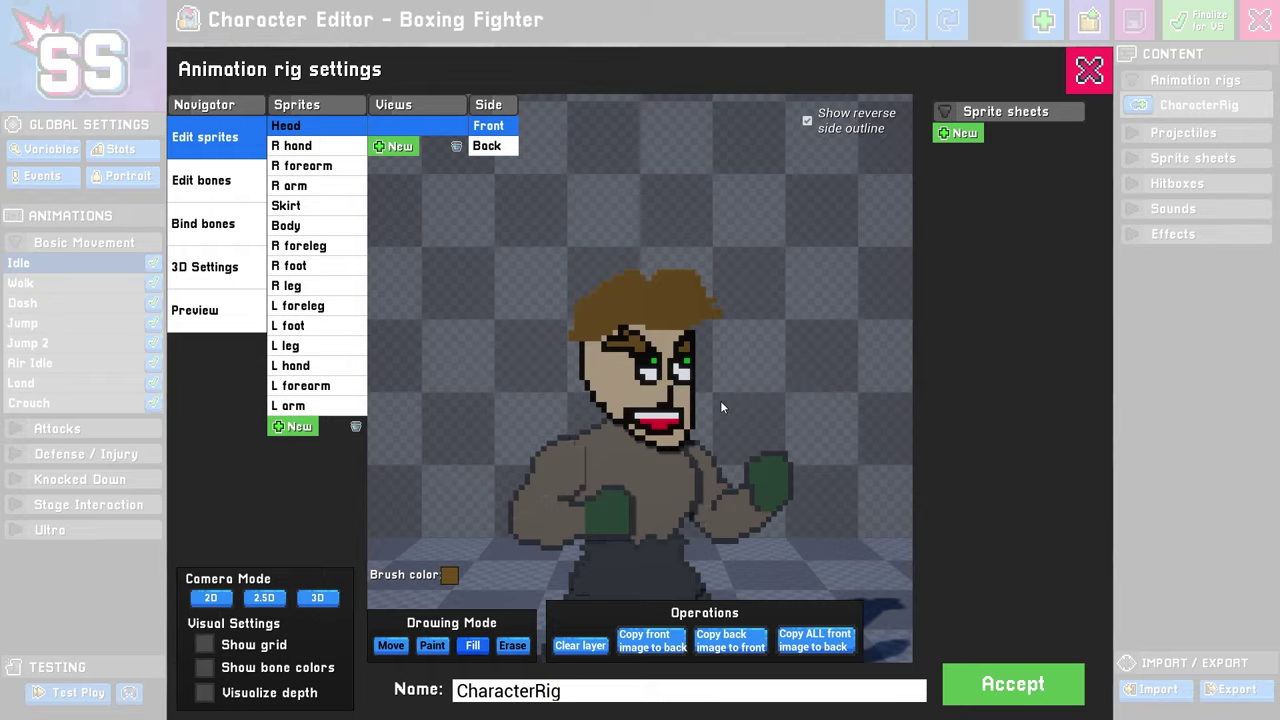
Repaint the front of the R hand sprite as a large round green boxing glove with a black outline and white cuff
click(320, 150)
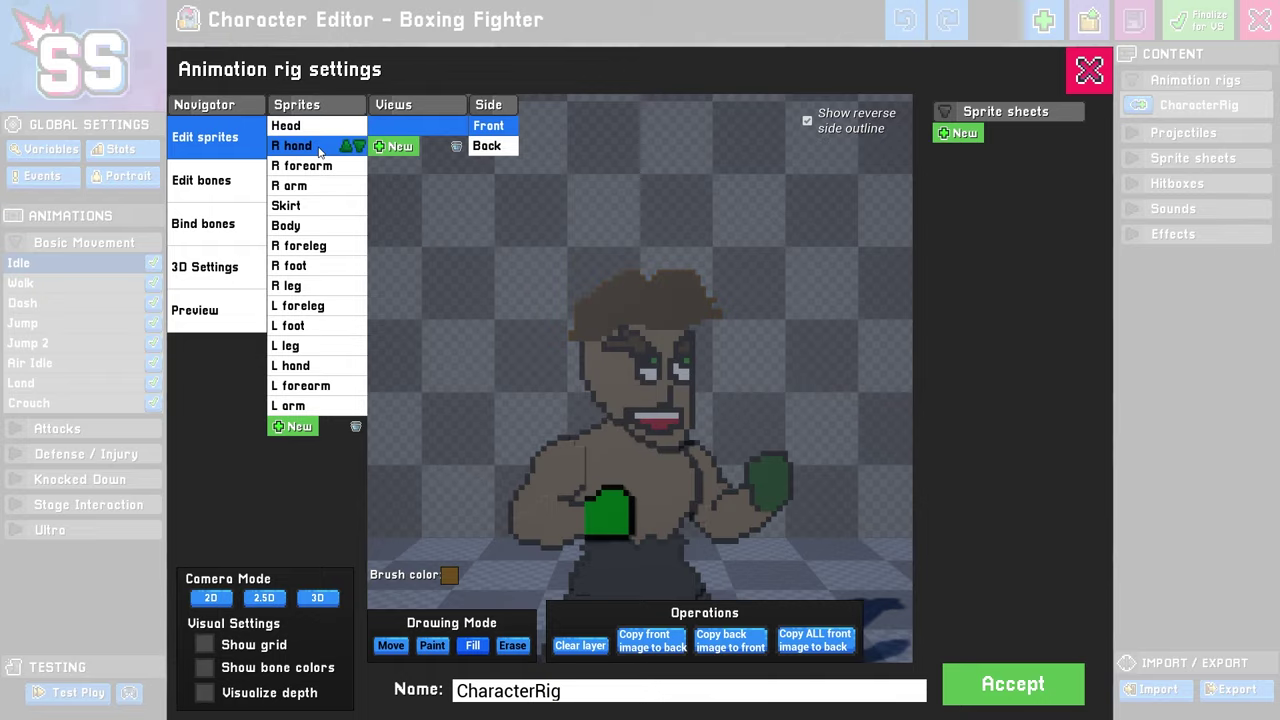
scroll(609, 500, up, 3)
click(432, 645)
mouse_move(609, 426)
mouse_down()
mouse_move(634, 458)
mouse_move(603, 470)
mouse_up()
click(472, 645)
click(650, 455)
click(432, 645)
click(449, 575)
middle_drag(758, 431, 641, 431)
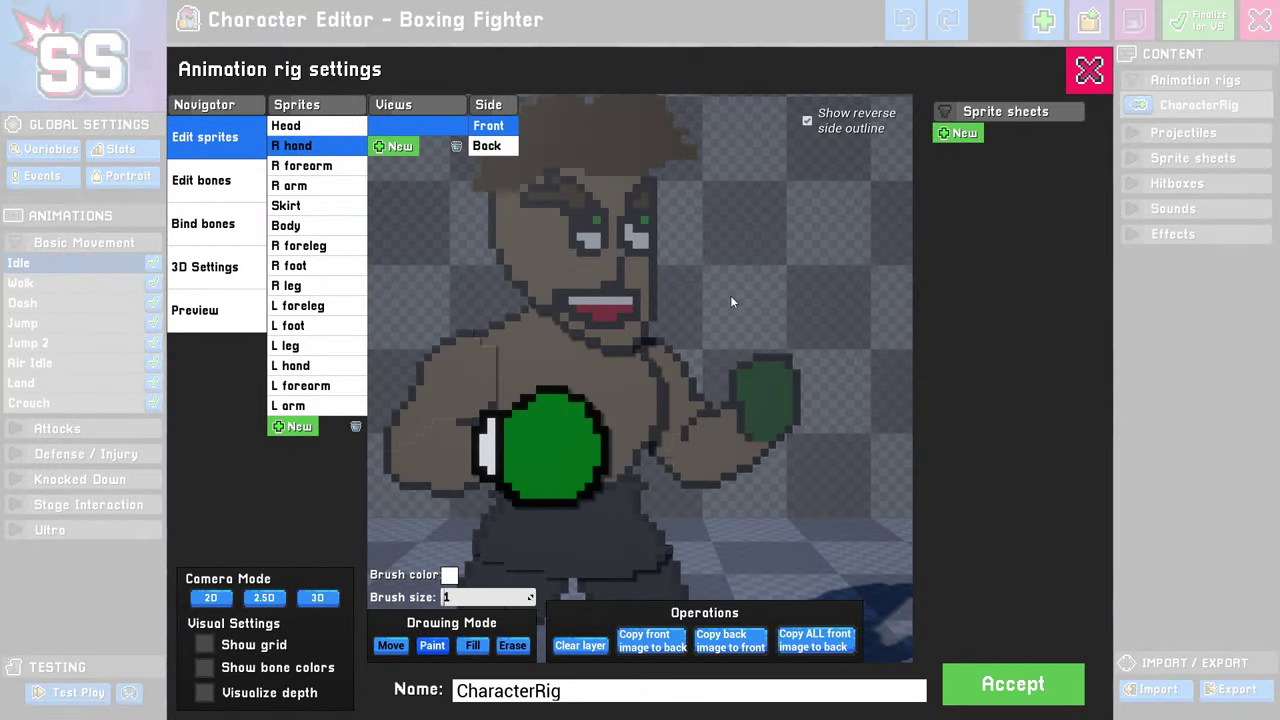
Repaint the front of the L hand sprite as a larger oval green boxing glove with a black outline and white cuff
click(290, 366)
middle_drag(730, 300, 606, 300)
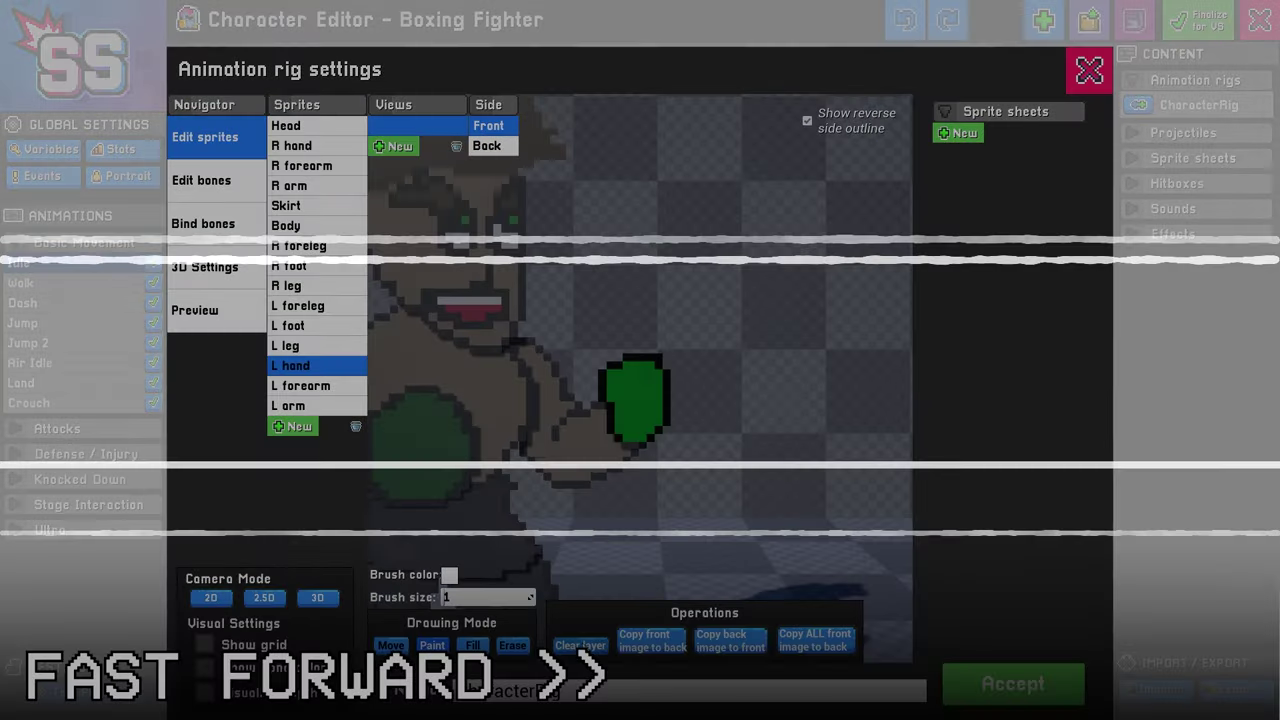
click(449, 575)
mouse_move(700, 335)
mouse_down()
mouse_move(648, 429)
mouse_move(690, 450)
mouse_up()
click(449, 575)
click(472, 645)
click(732, 390)
click(449, 575)
click(677, 431)
scroll(677, 431, down, 1)
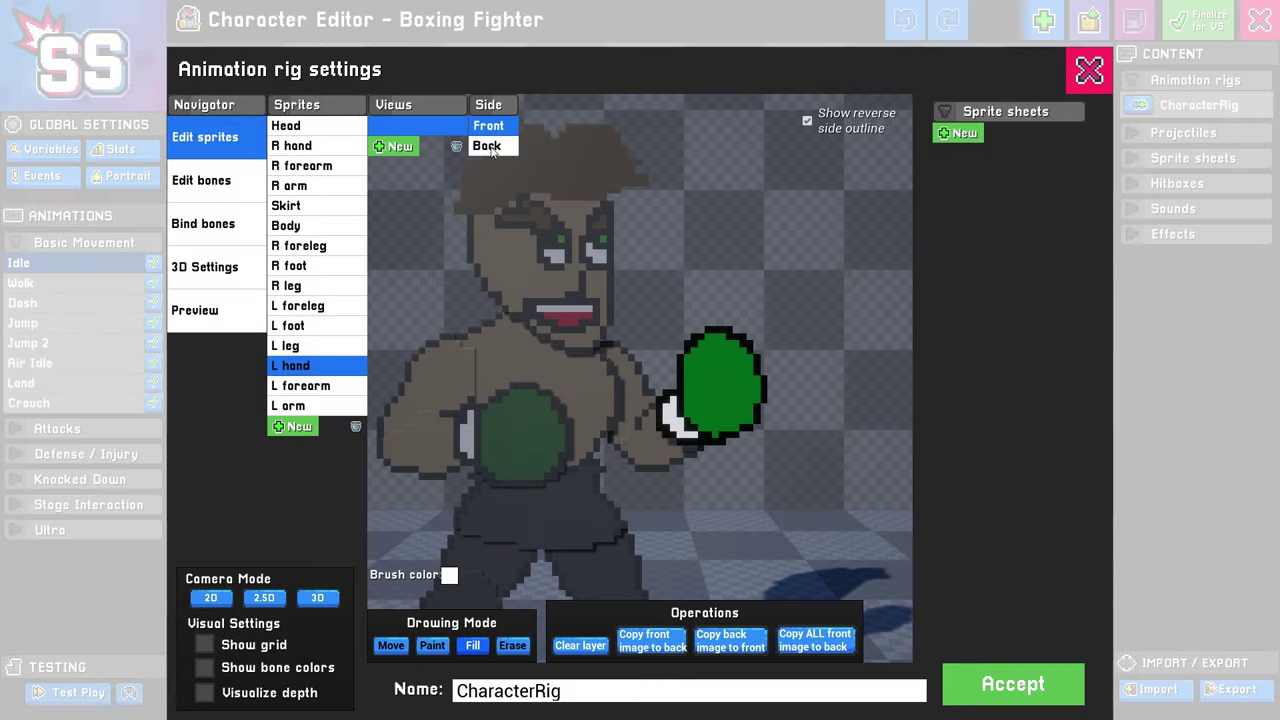
Copy the front images of the L hand and R hand sprites to their backs, and return to the front side
click(487, 146)
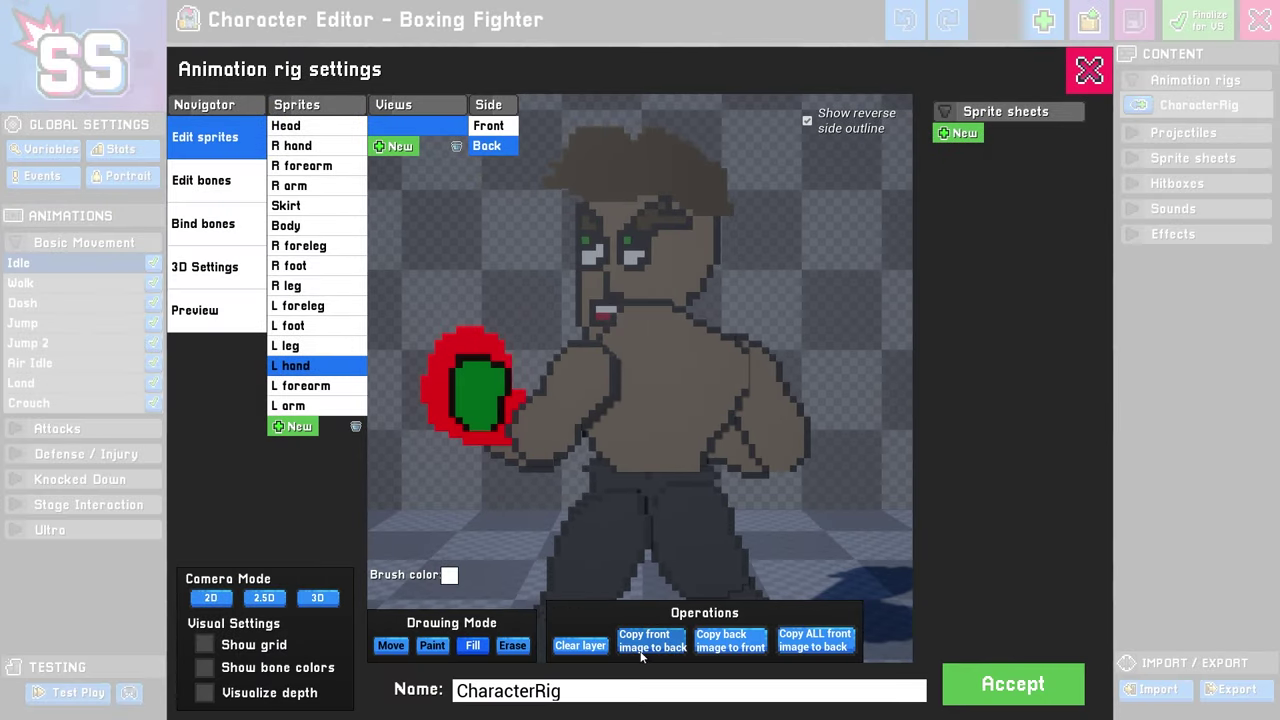
click(655, 648)
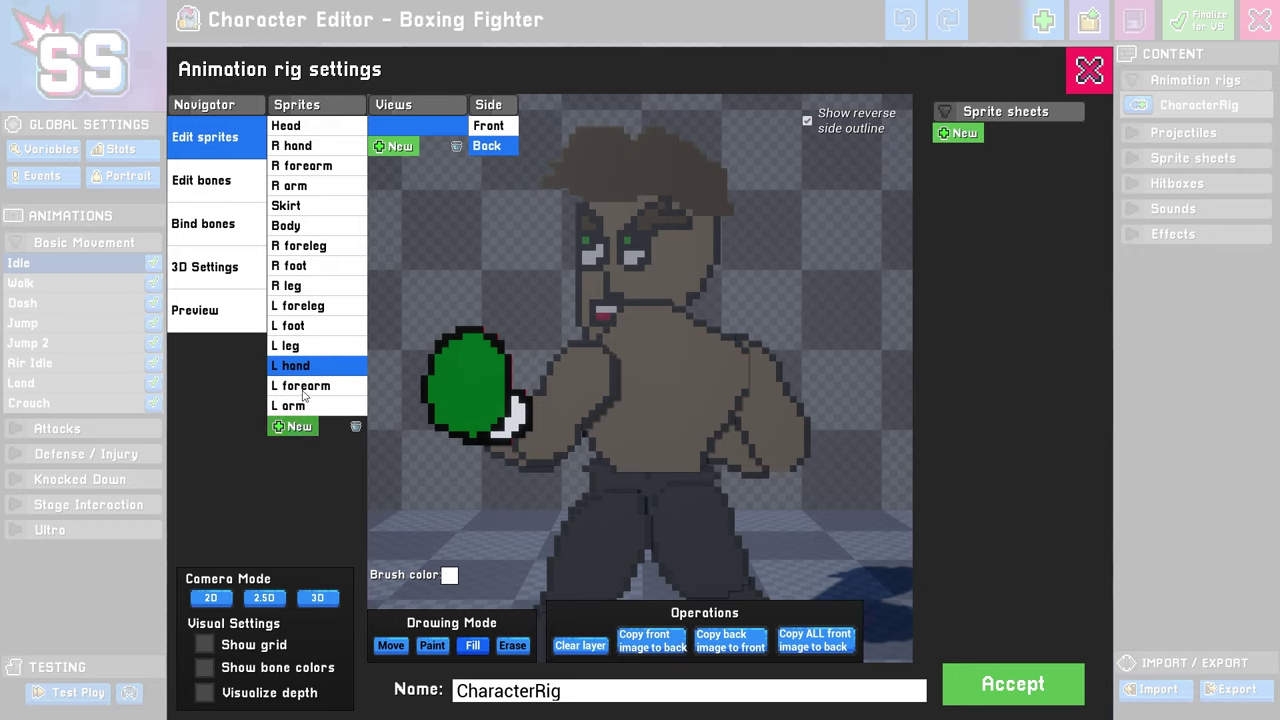
click(298, 146)
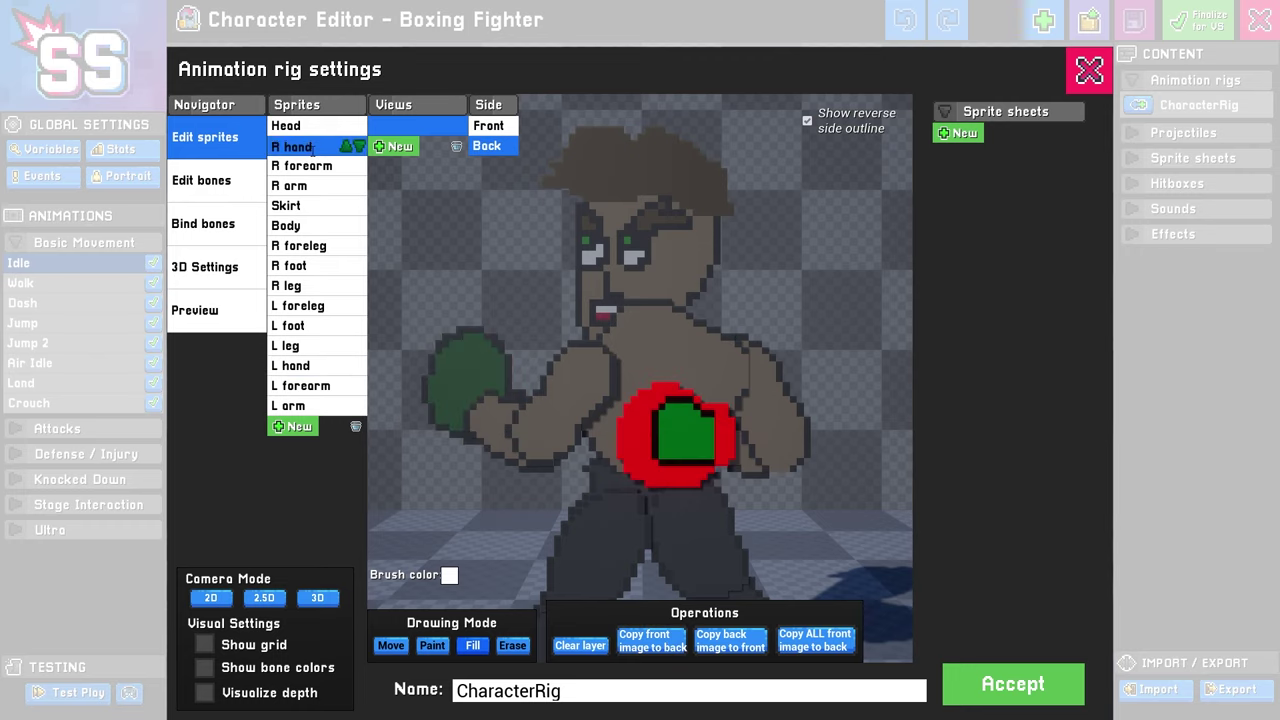
click(651, 647)
click(490, 125)
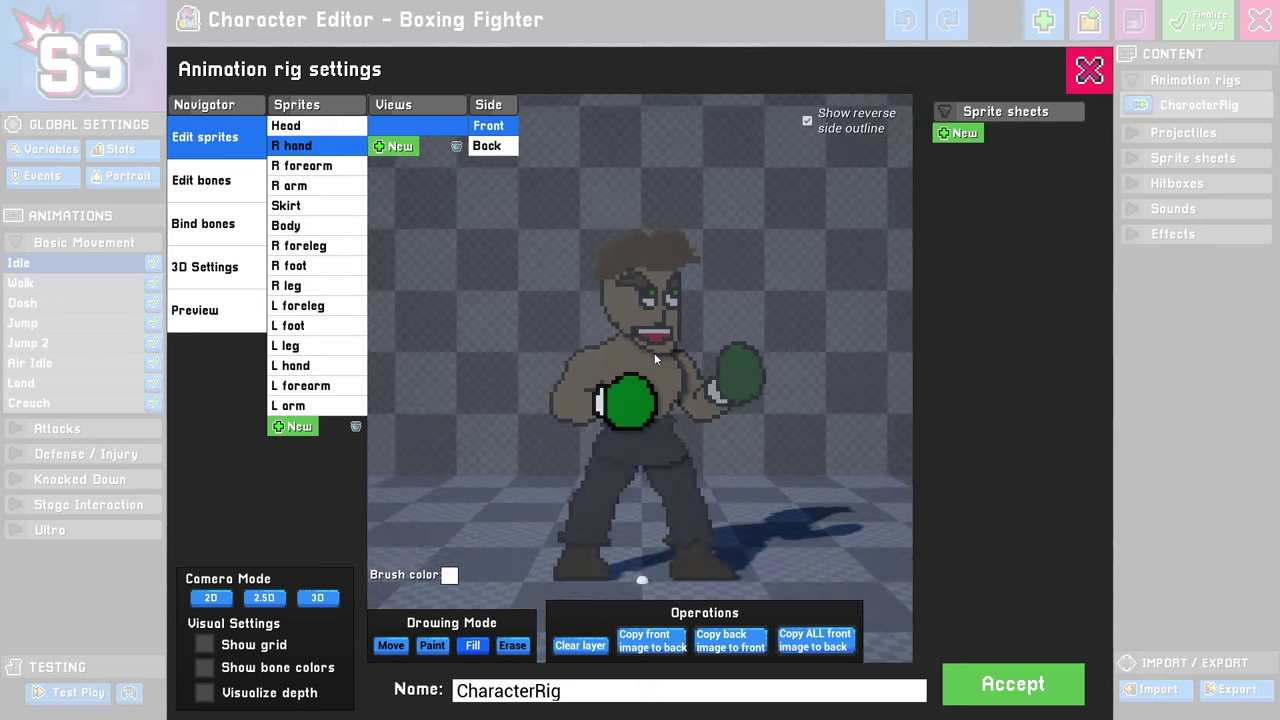
Accept the animation rig changes and save the character again as Boxing Fighter
click(1035, 684)
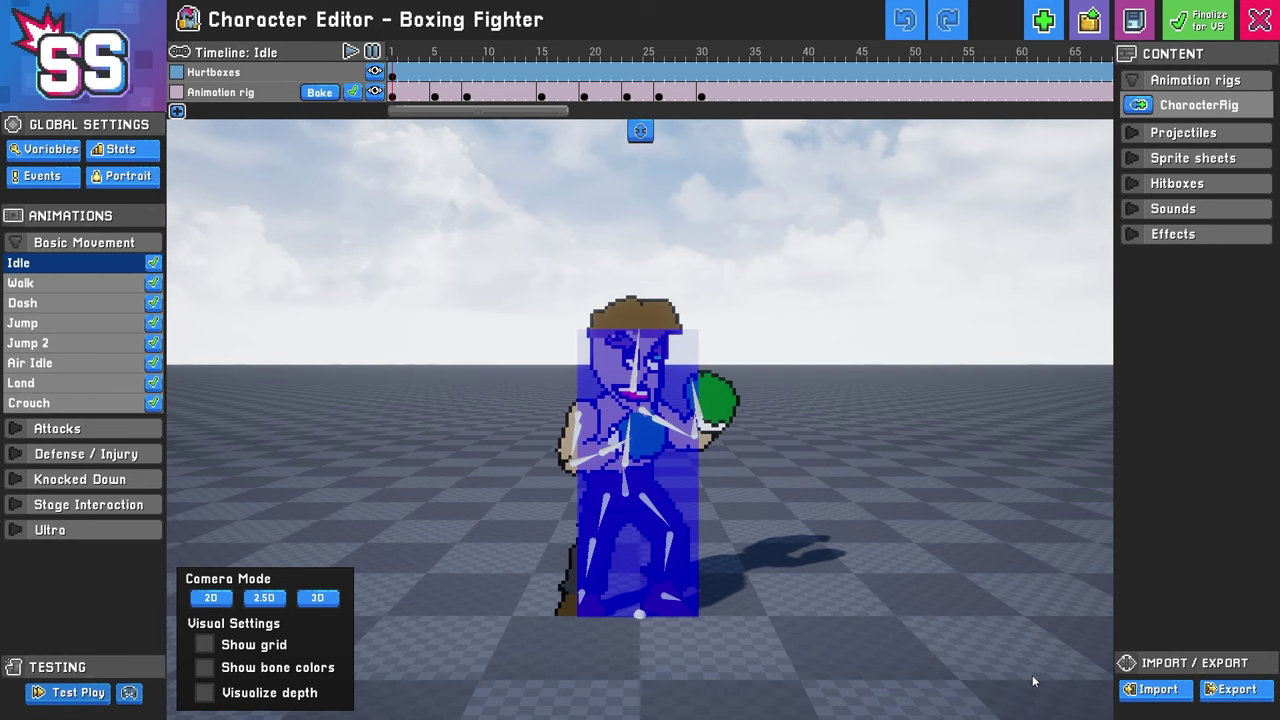
click(1134, 20)
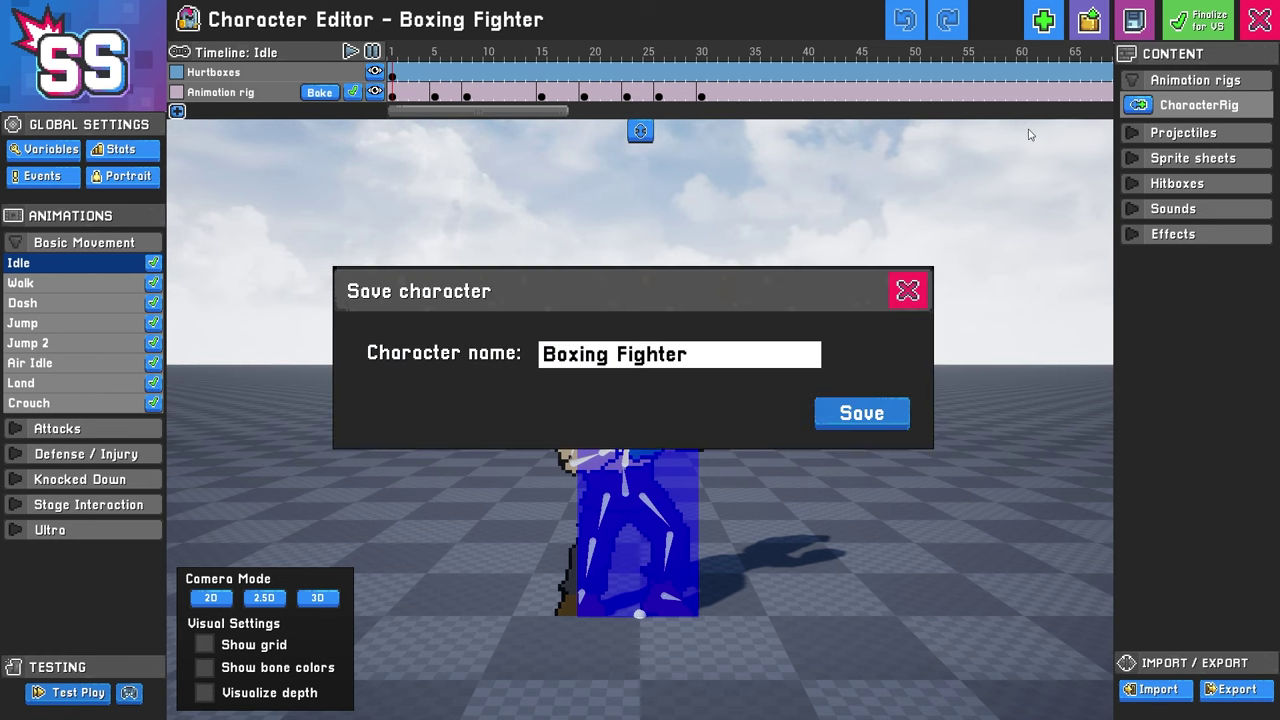
click(884, 411)
Reopen CharacterRig, look over the finished sprites, and unbind the Head sprite from its bone
click(1198, 108)
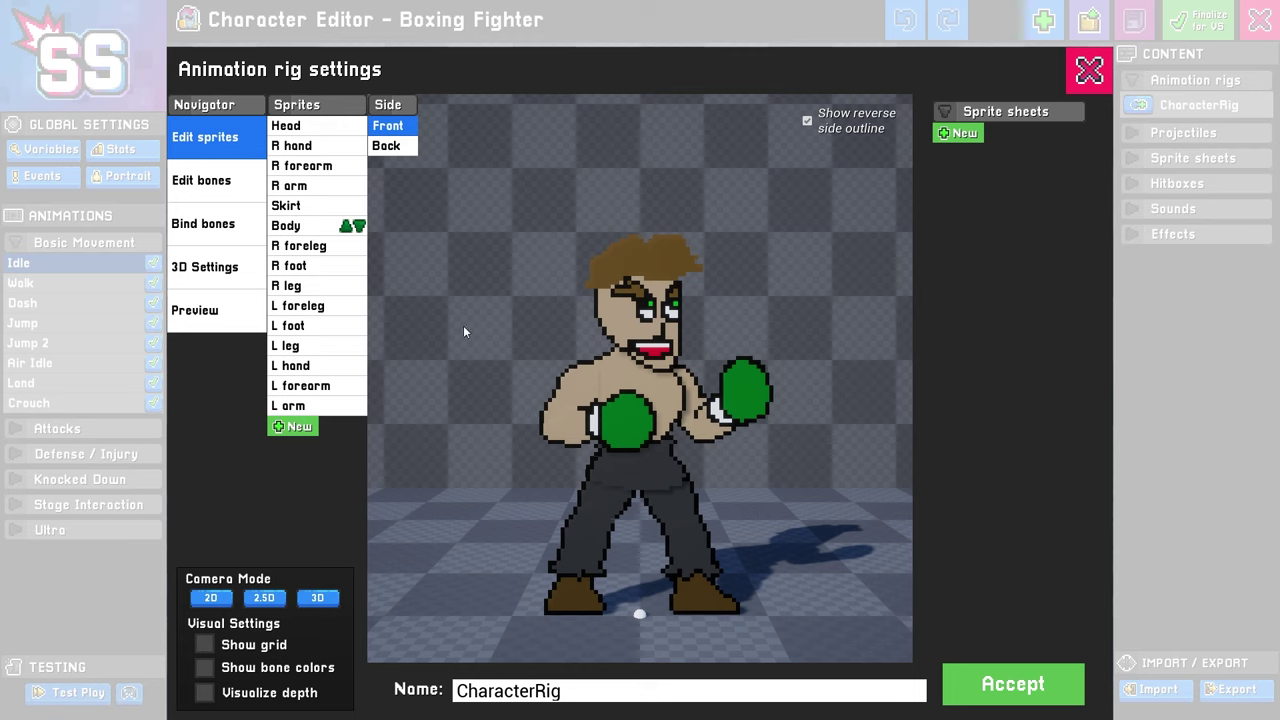
scroll(688, 397, up, 2)
scroll(688, 397, up, 1)
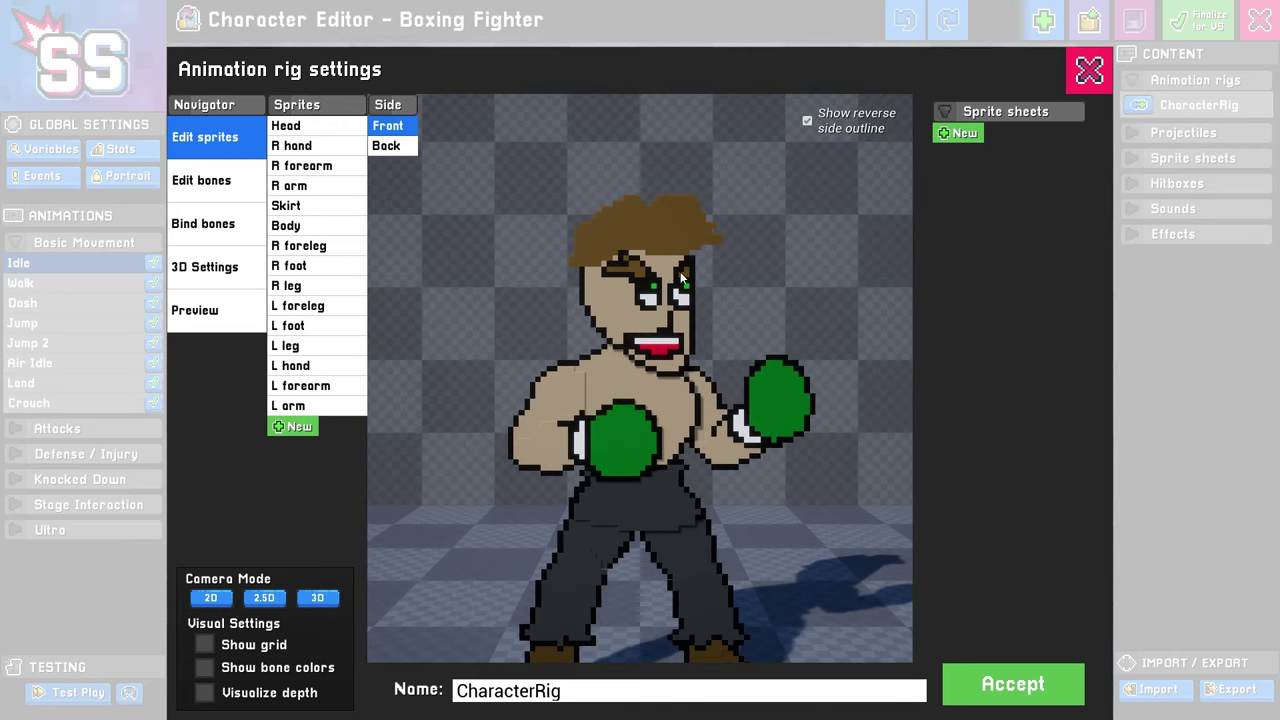
scroll(682, 276, down, 2)
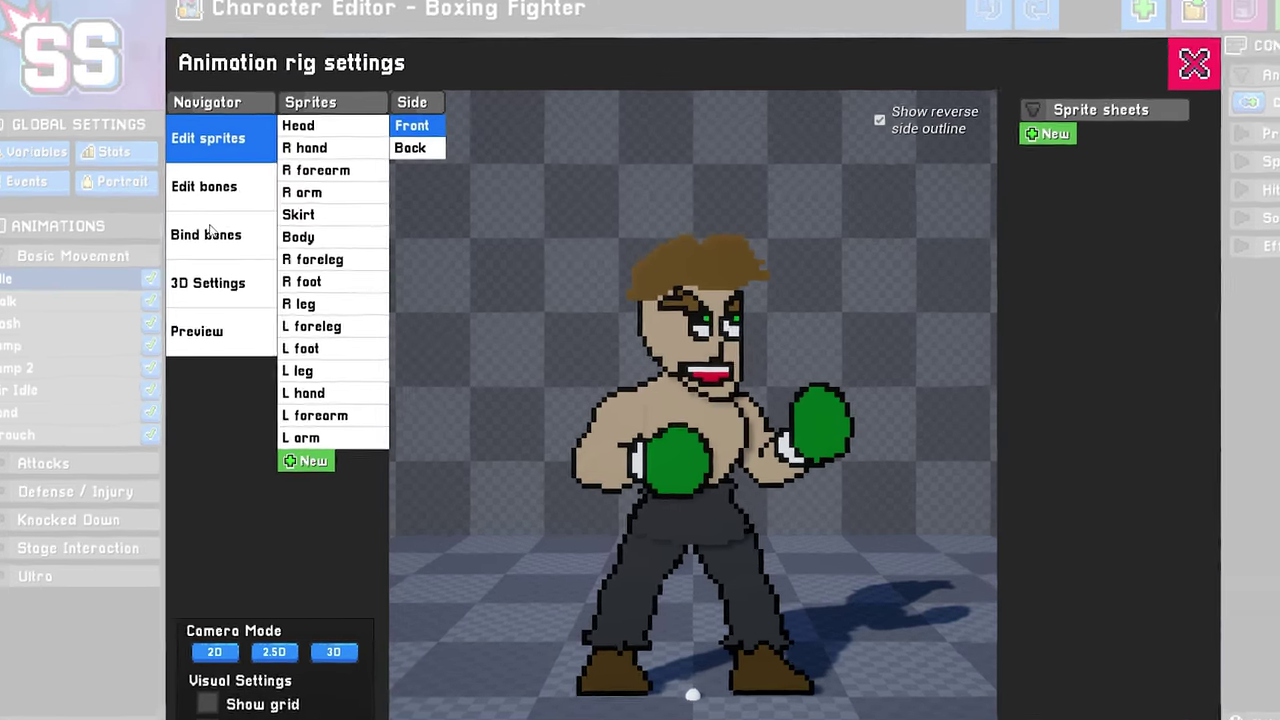
click(205, 225)
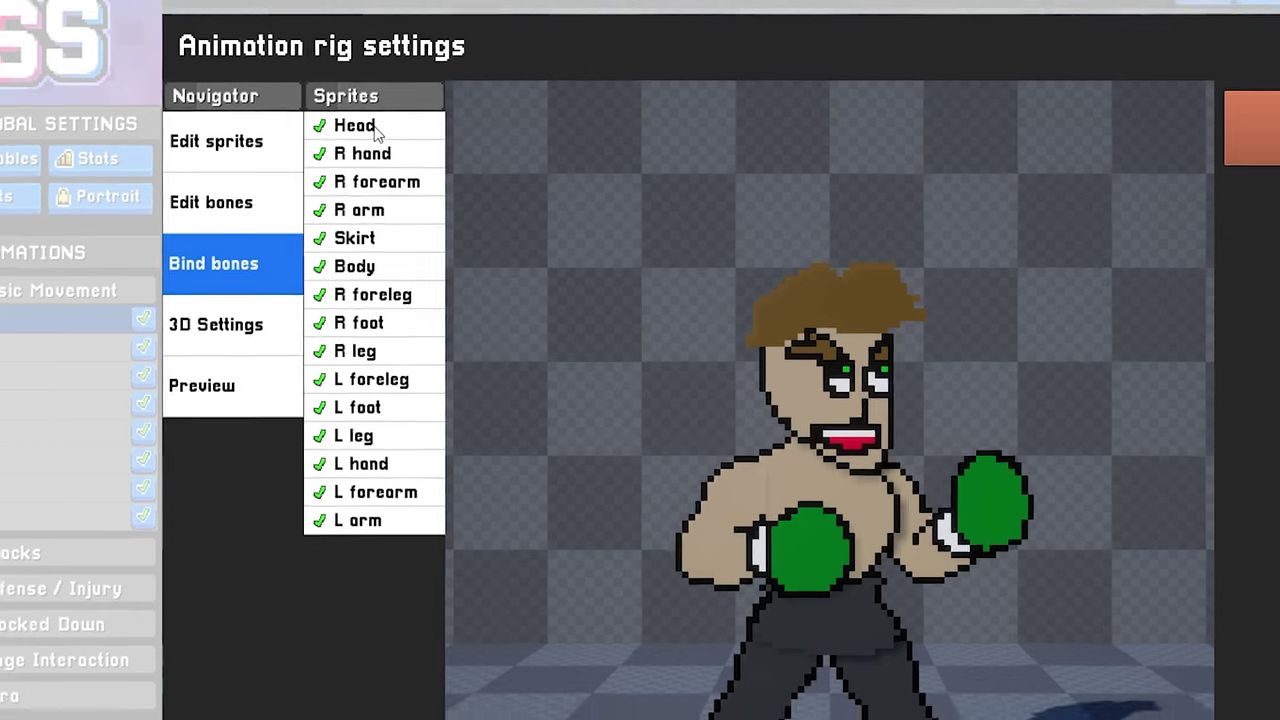
click(372, 127)
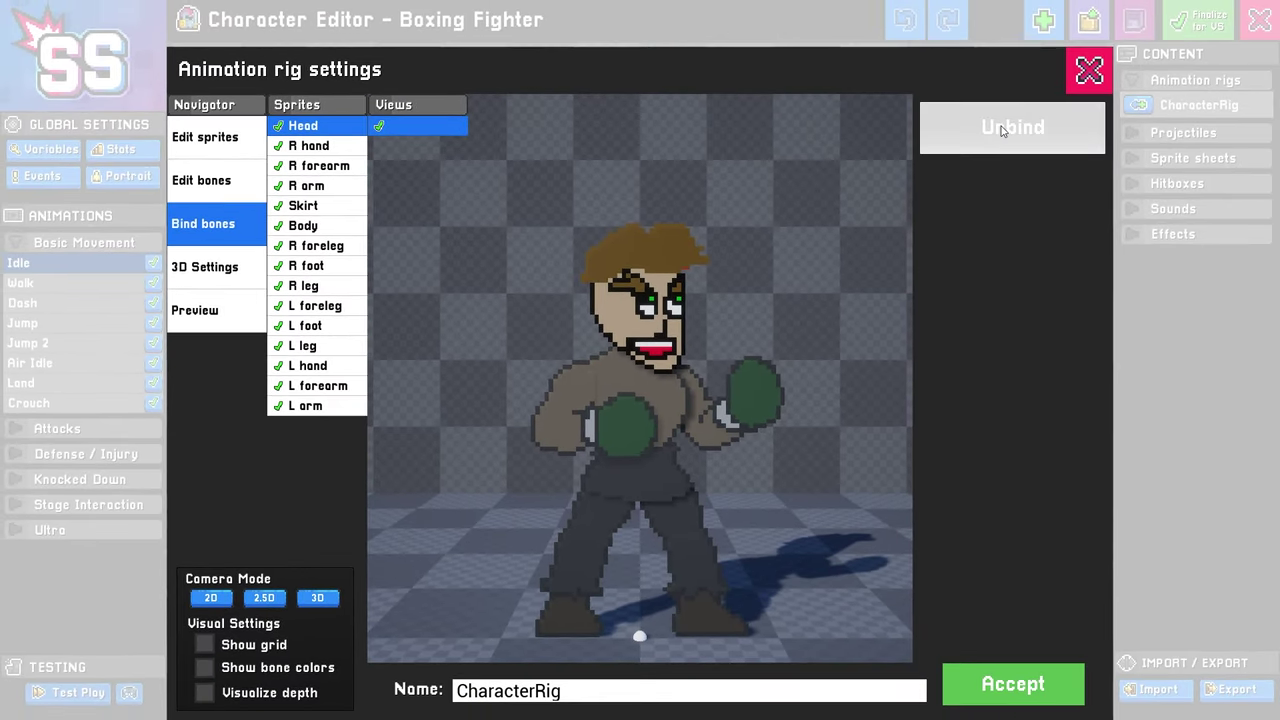
click(1003, 130)
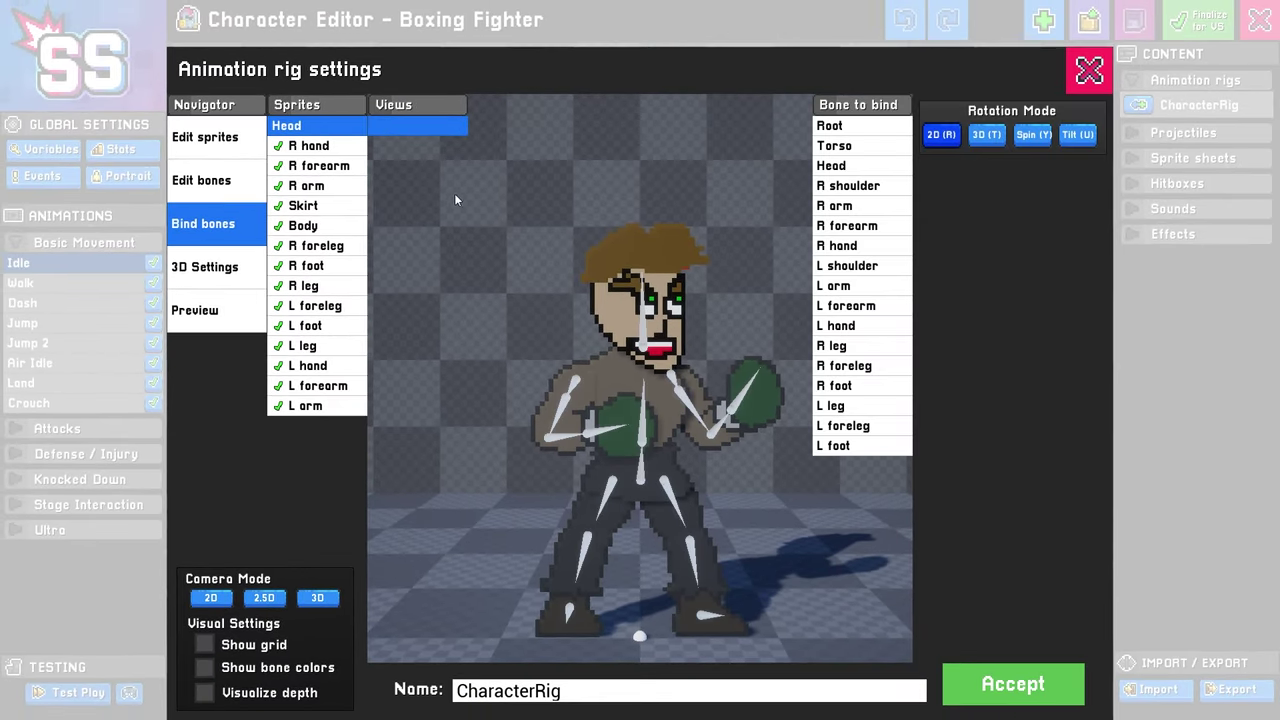
Unbind the R hand and L hand sprites from their bones
click(332, 151)
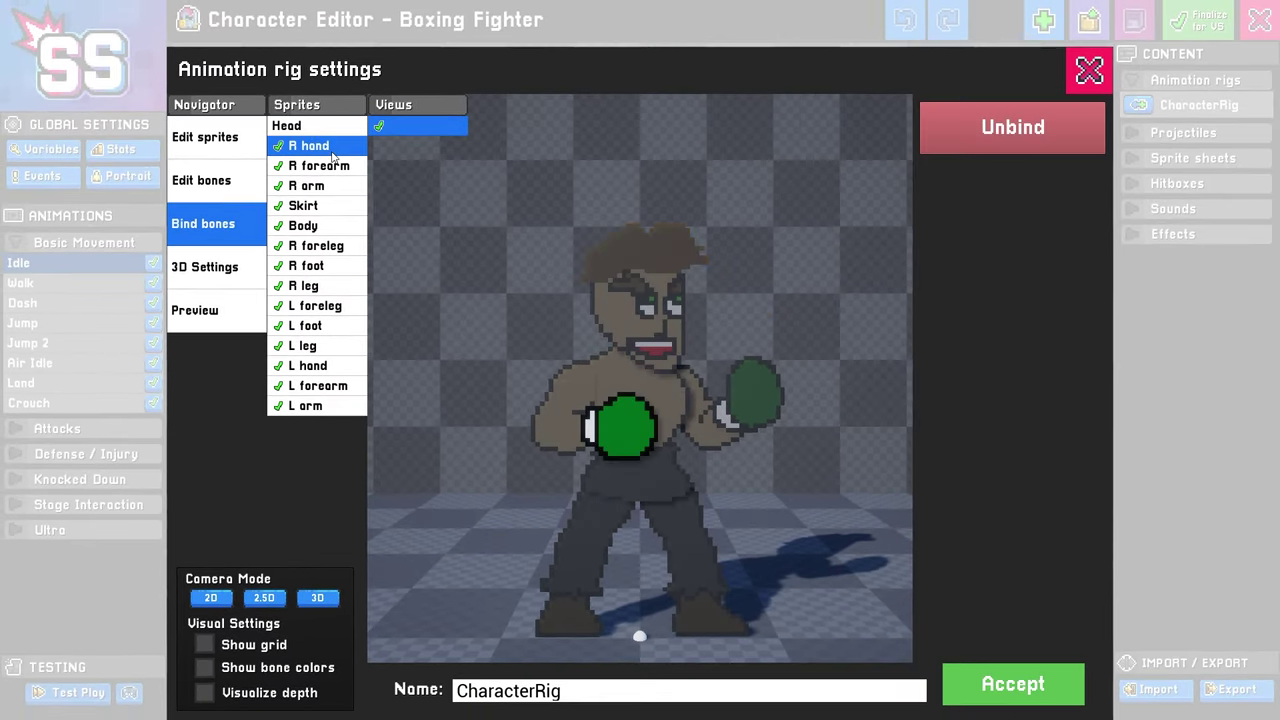
click(1026, 148)
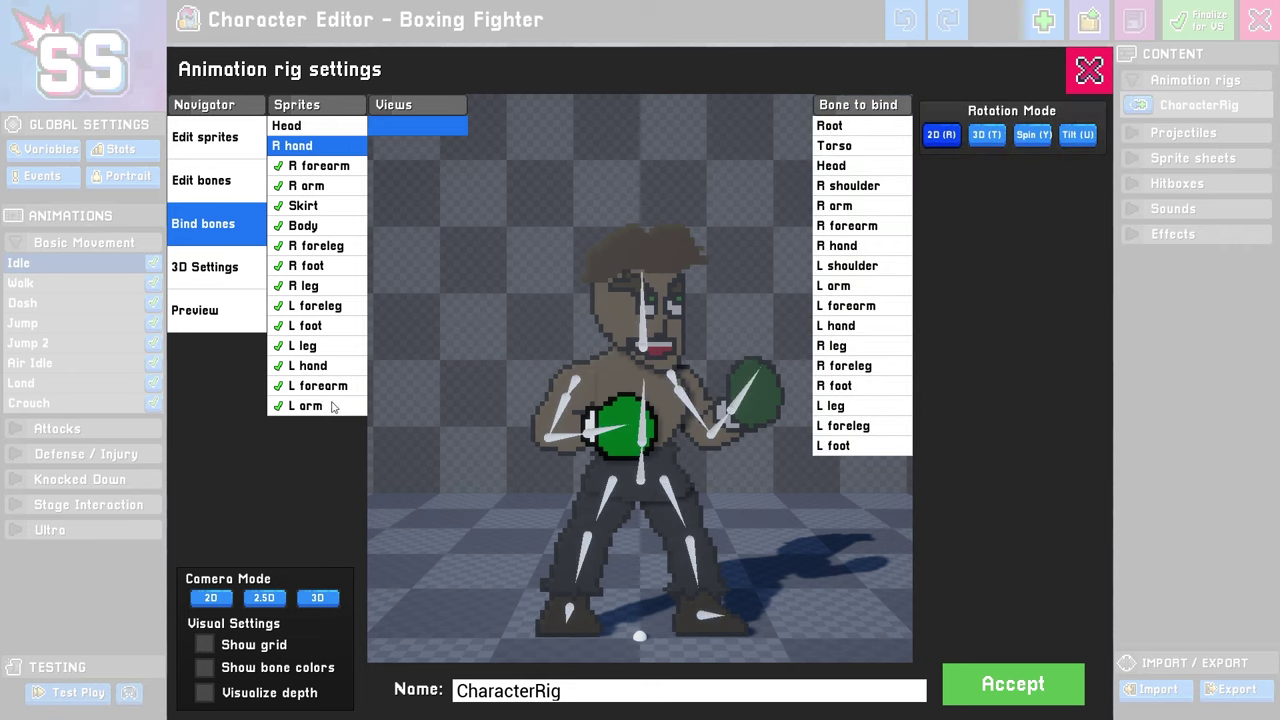
click(320, 366)
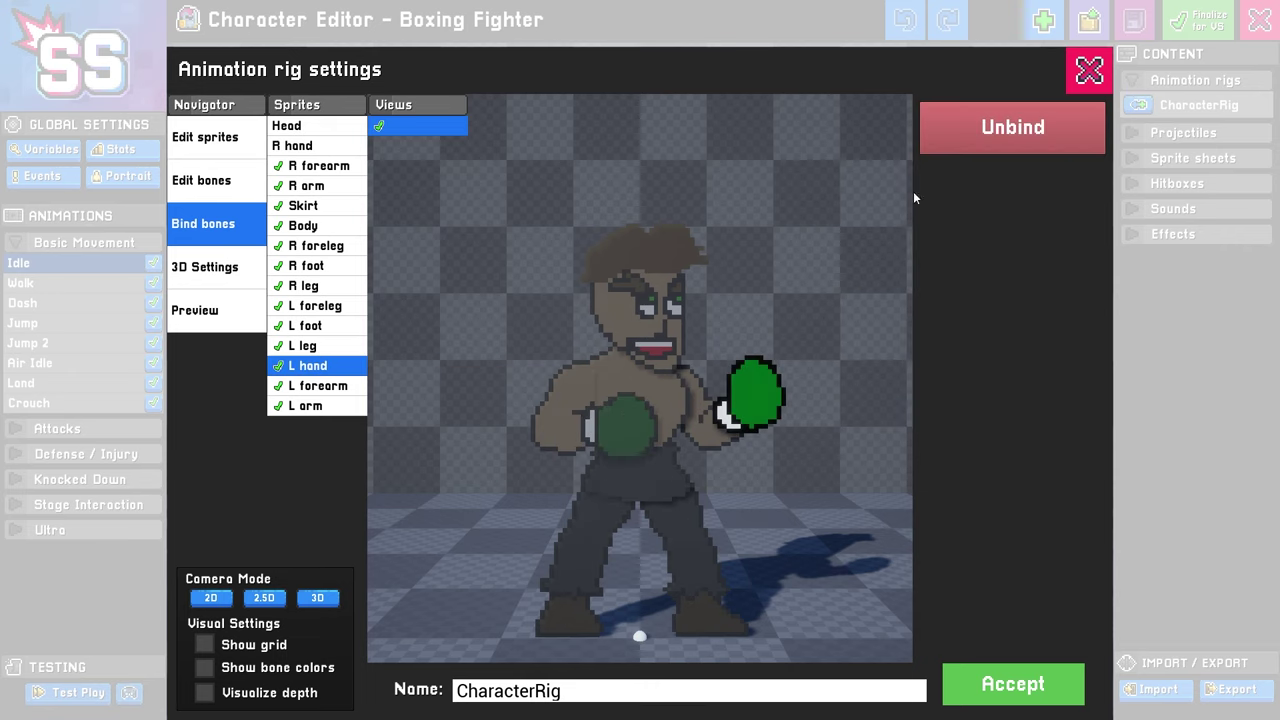
click(1002, 141)
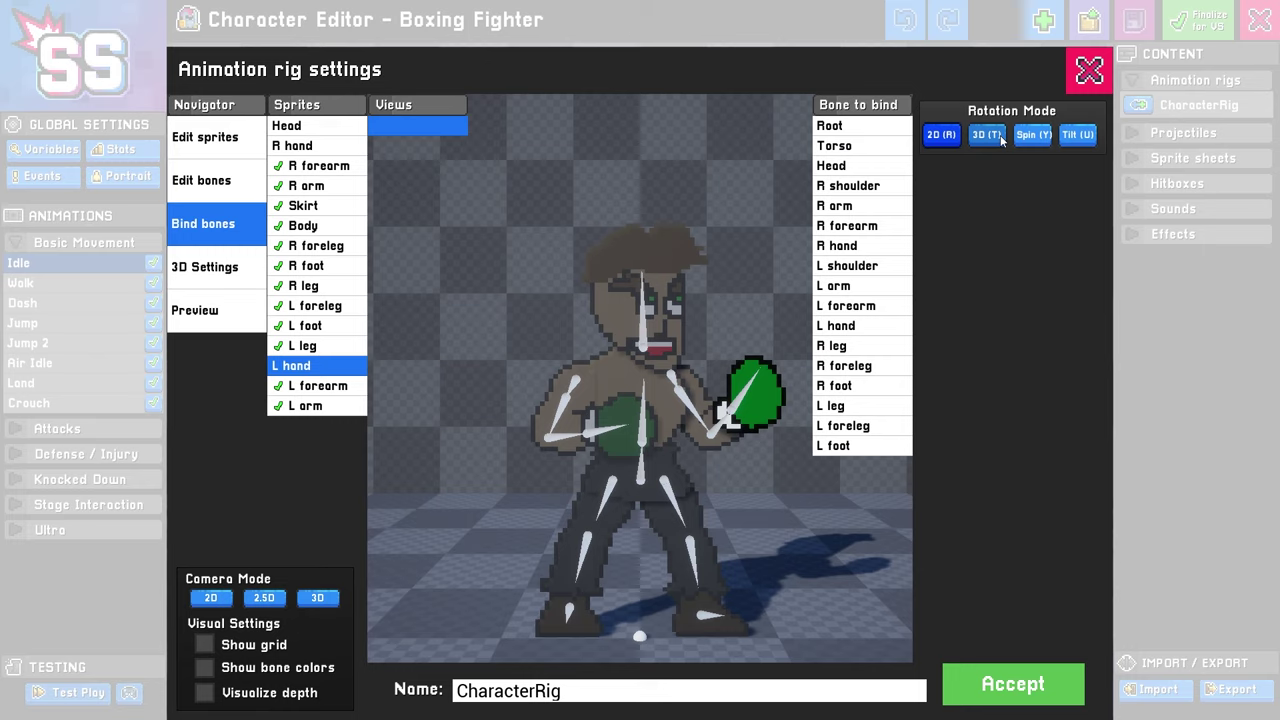
Bind the Head sprite to the Head bone
click(321, 131)
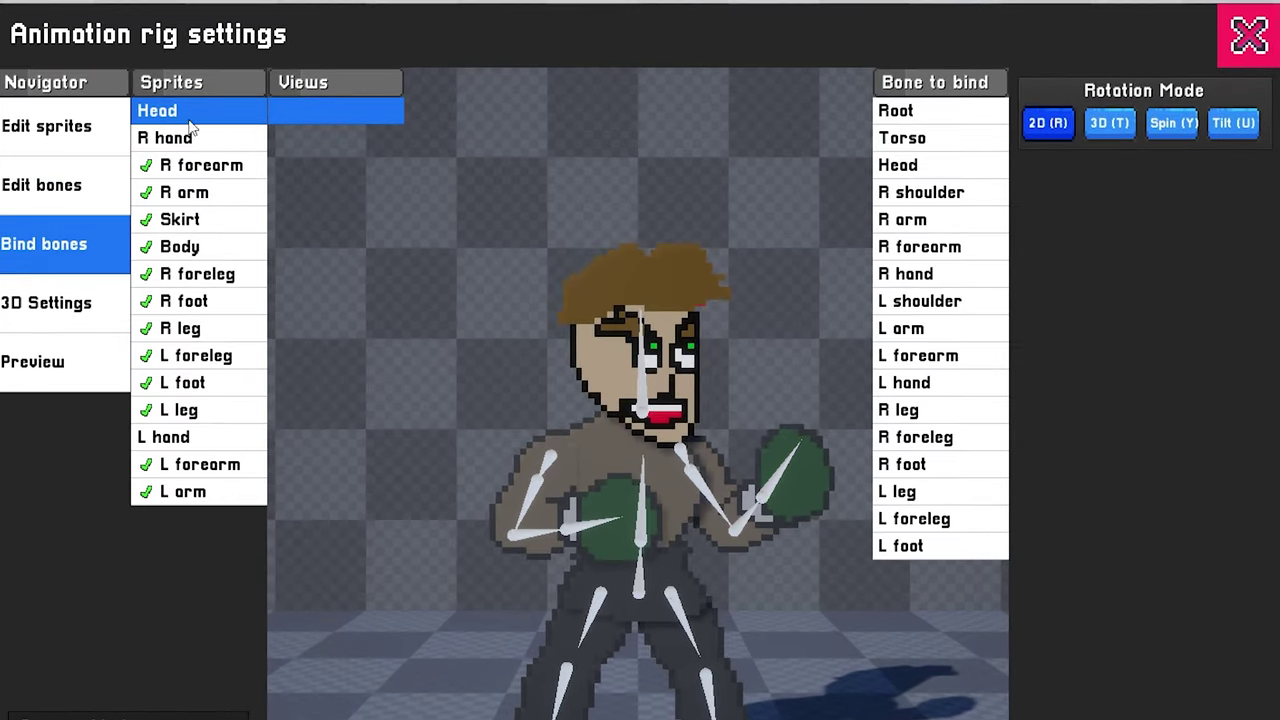
click(641, 375)
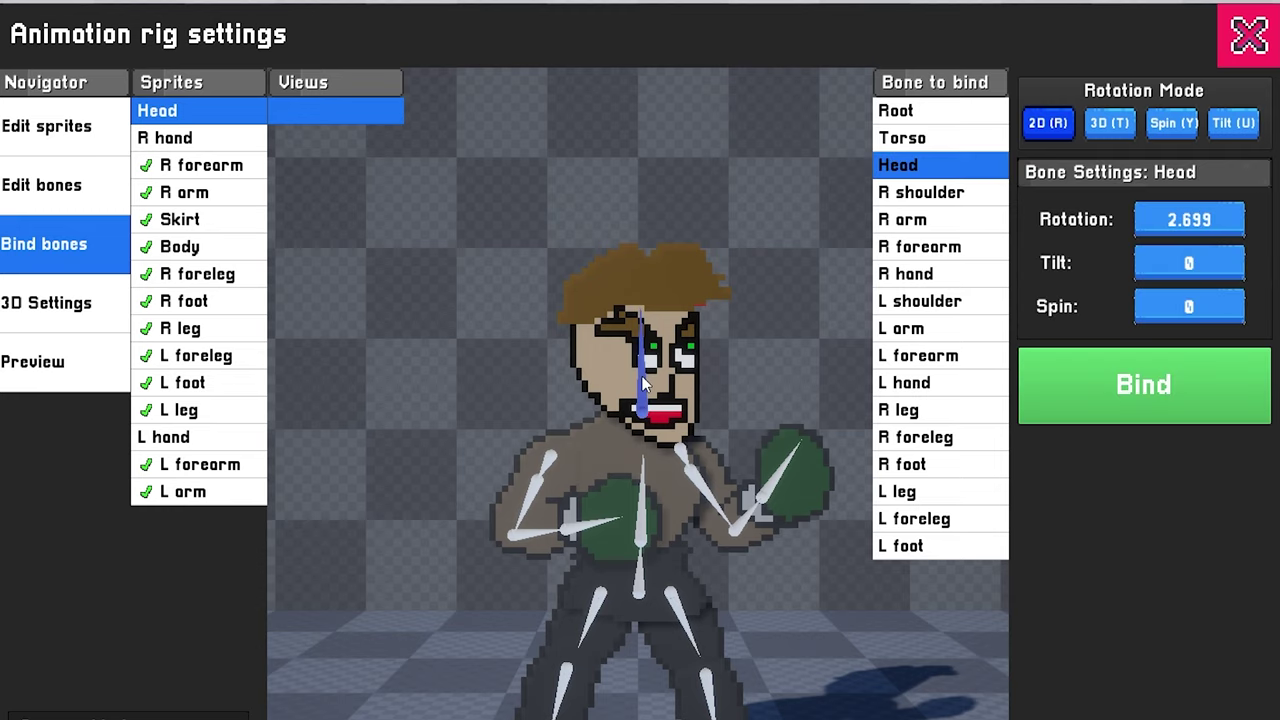
click(1087, 377)
Bind the R hand sprite to the R hand bone and the L hand sprite to the L hand bone
click(210, 143)
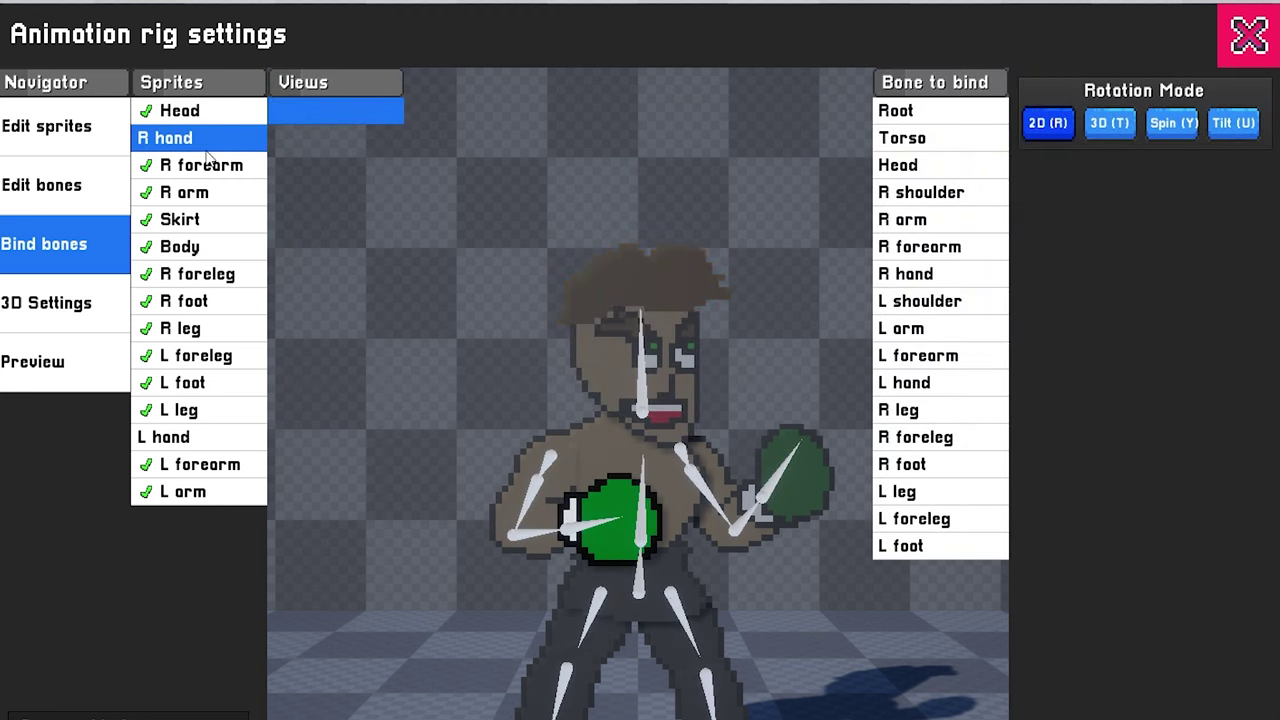
click(590, 521)
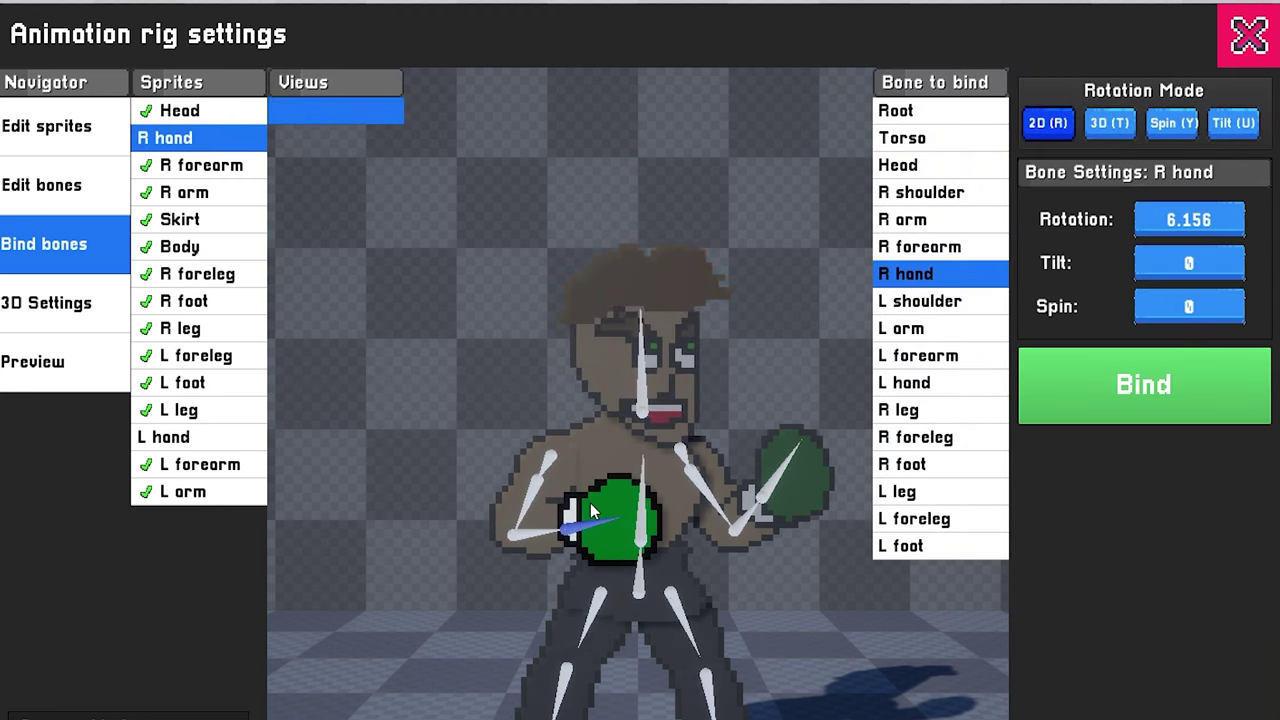
click(1146, 385)
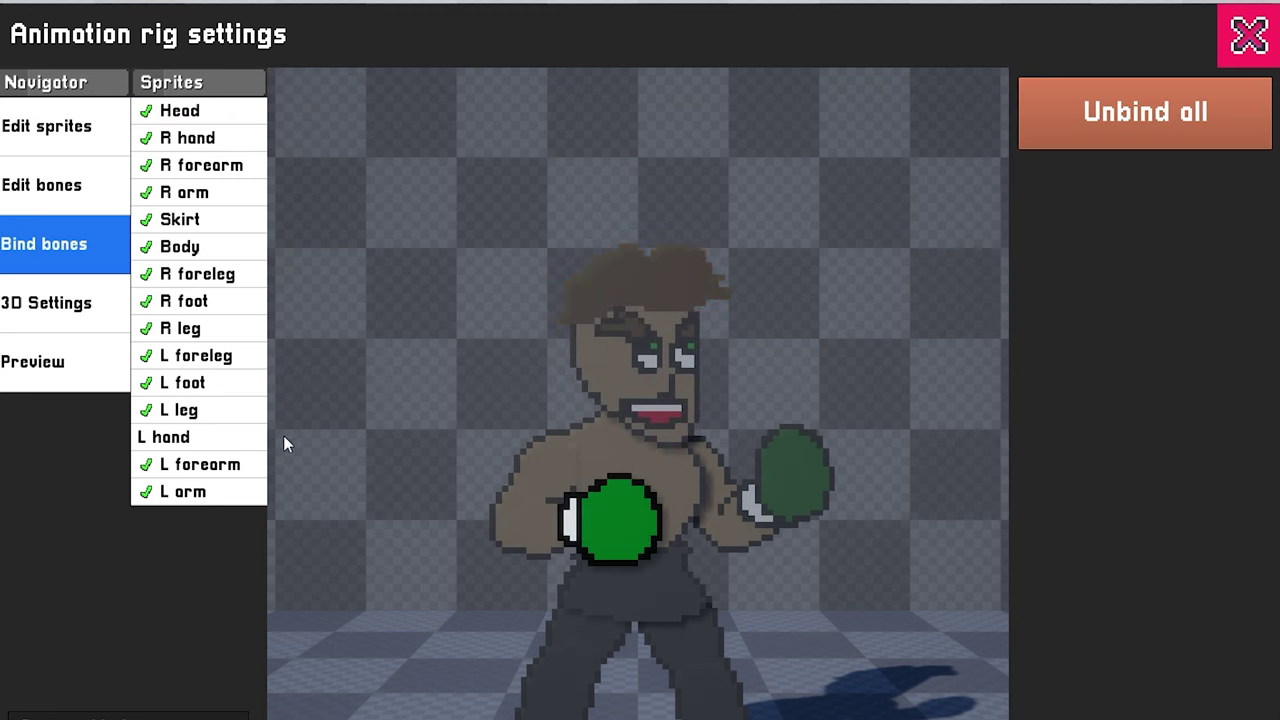
click(200, 440)
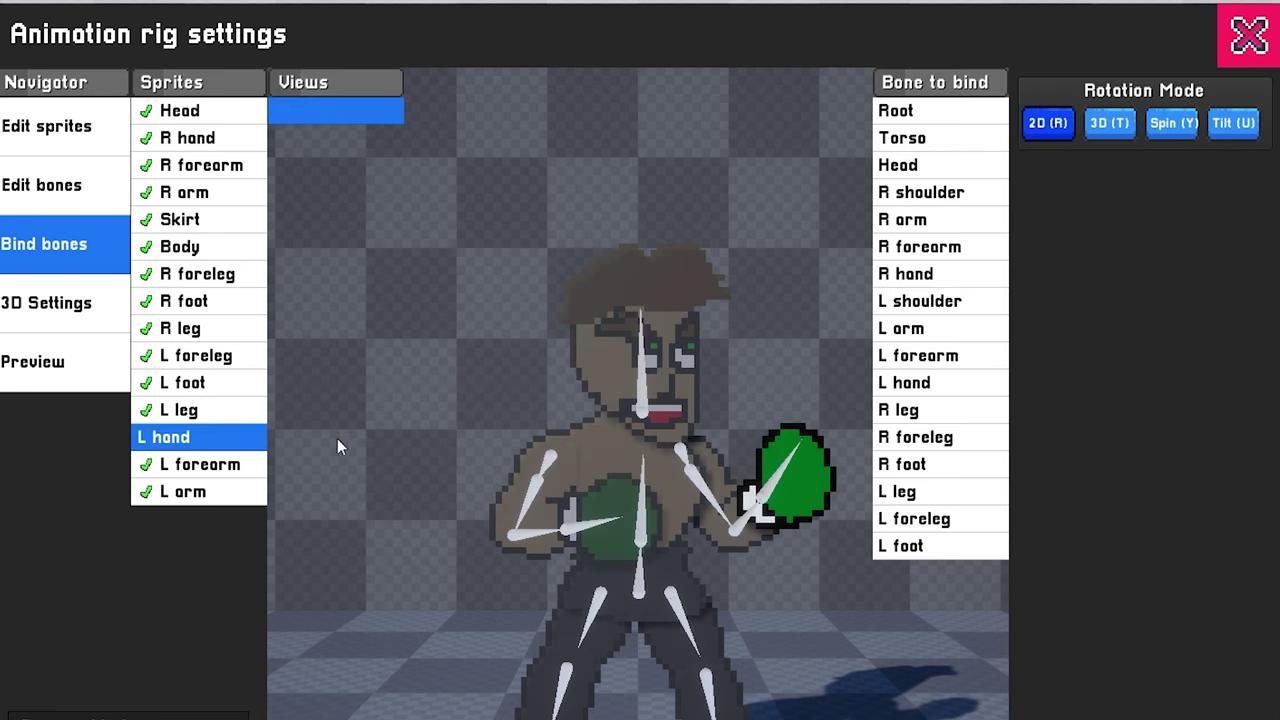
click(776, 473)
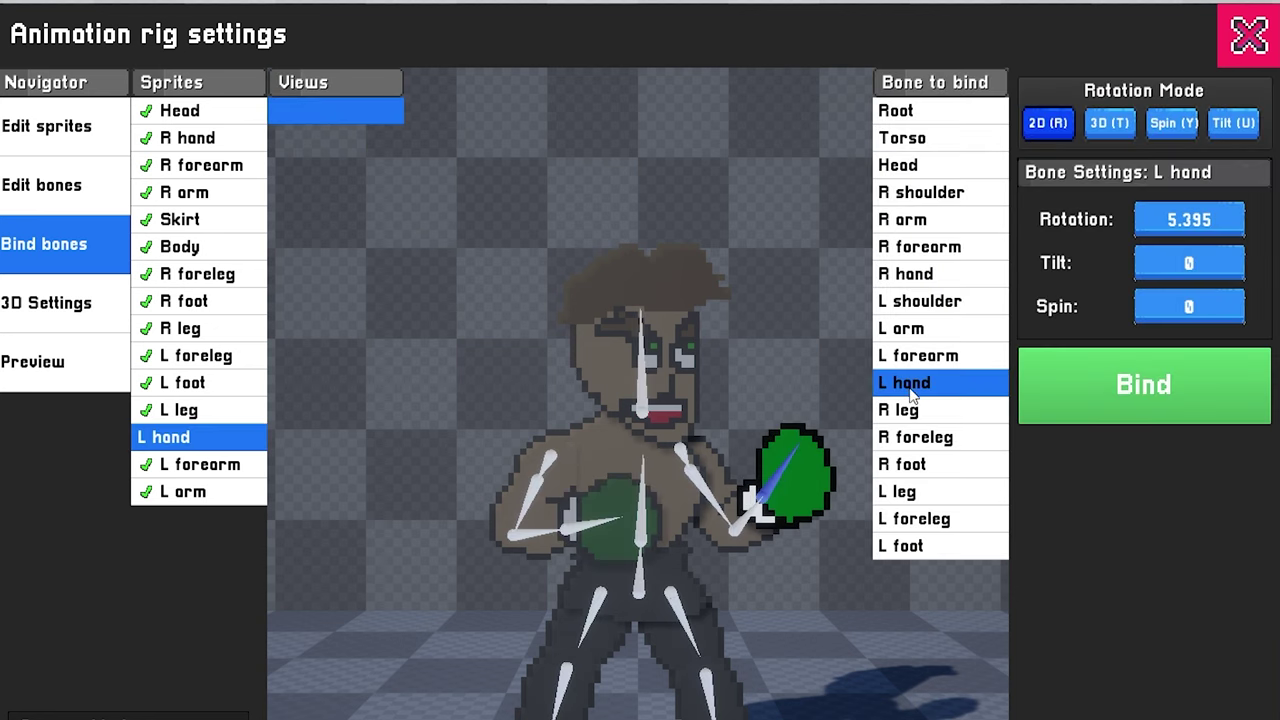
click(1074, 386)
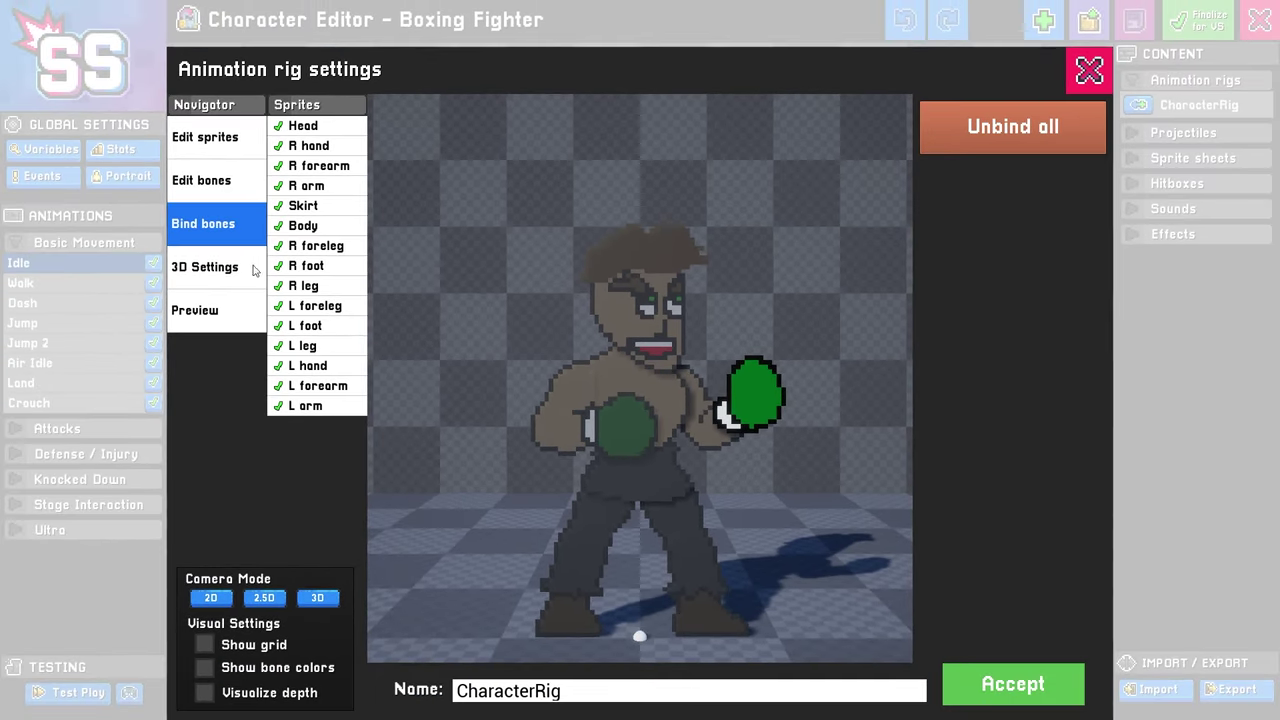
In the 3D settings, set the Head sprite's max depth to 17 and toggle Retain closed outline for its front depth texture
click(204, 268)
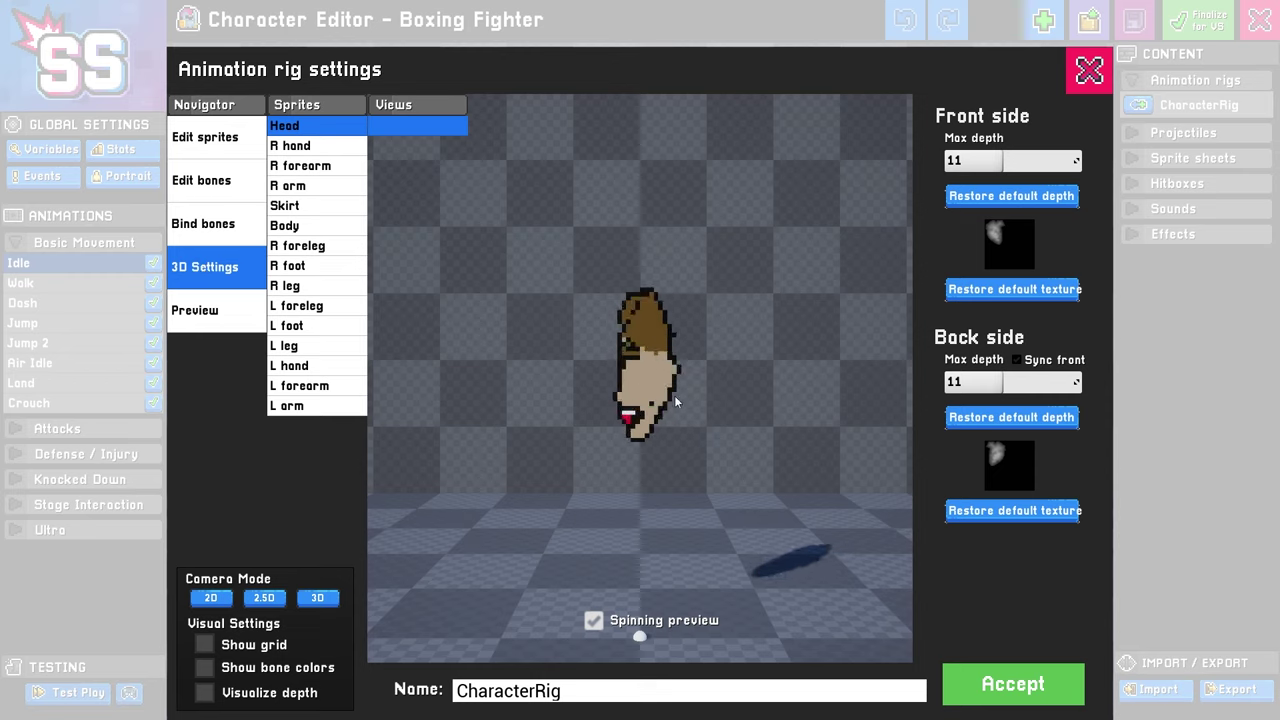
drag(1004, 161, 1106, 153)
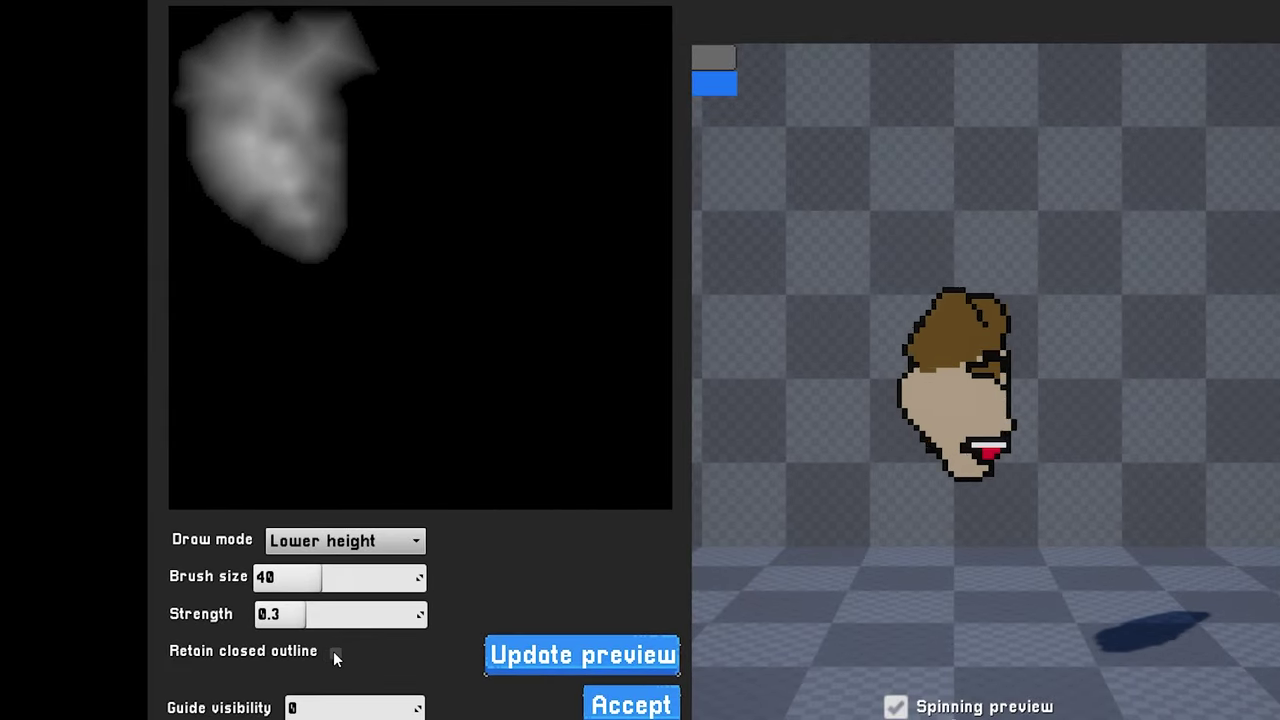
click(335, 652)
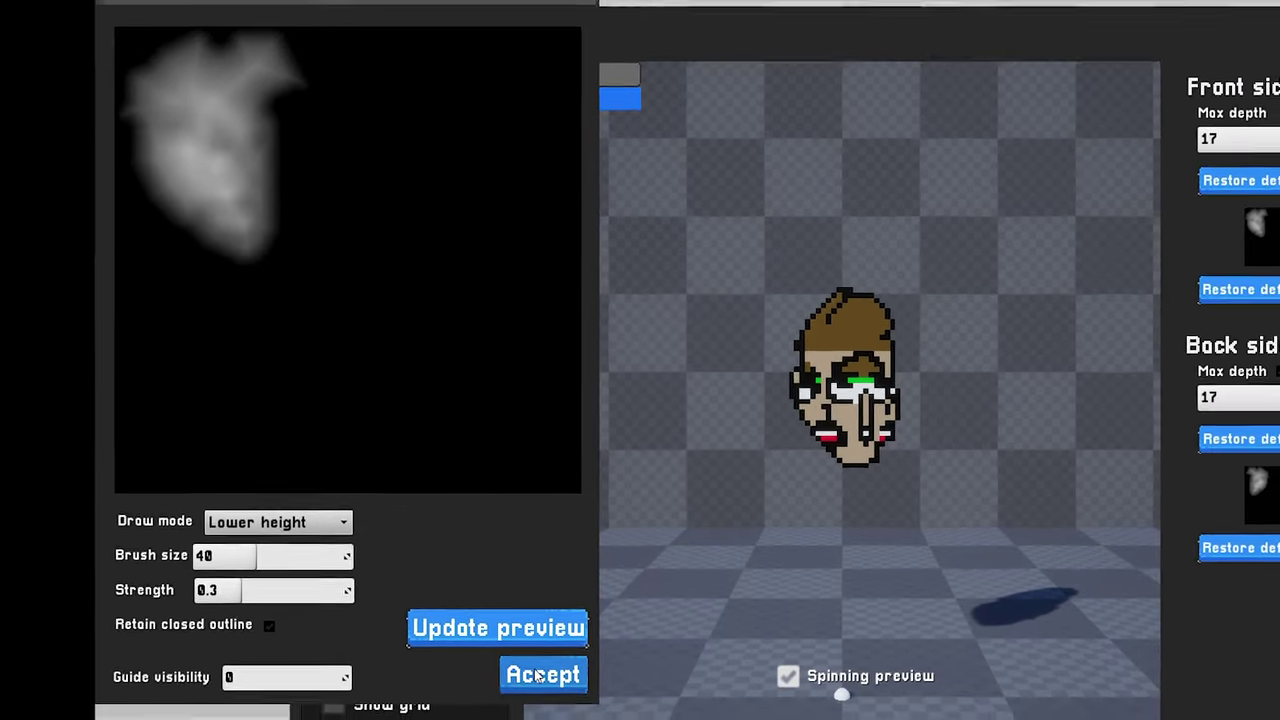
click(631, 705)
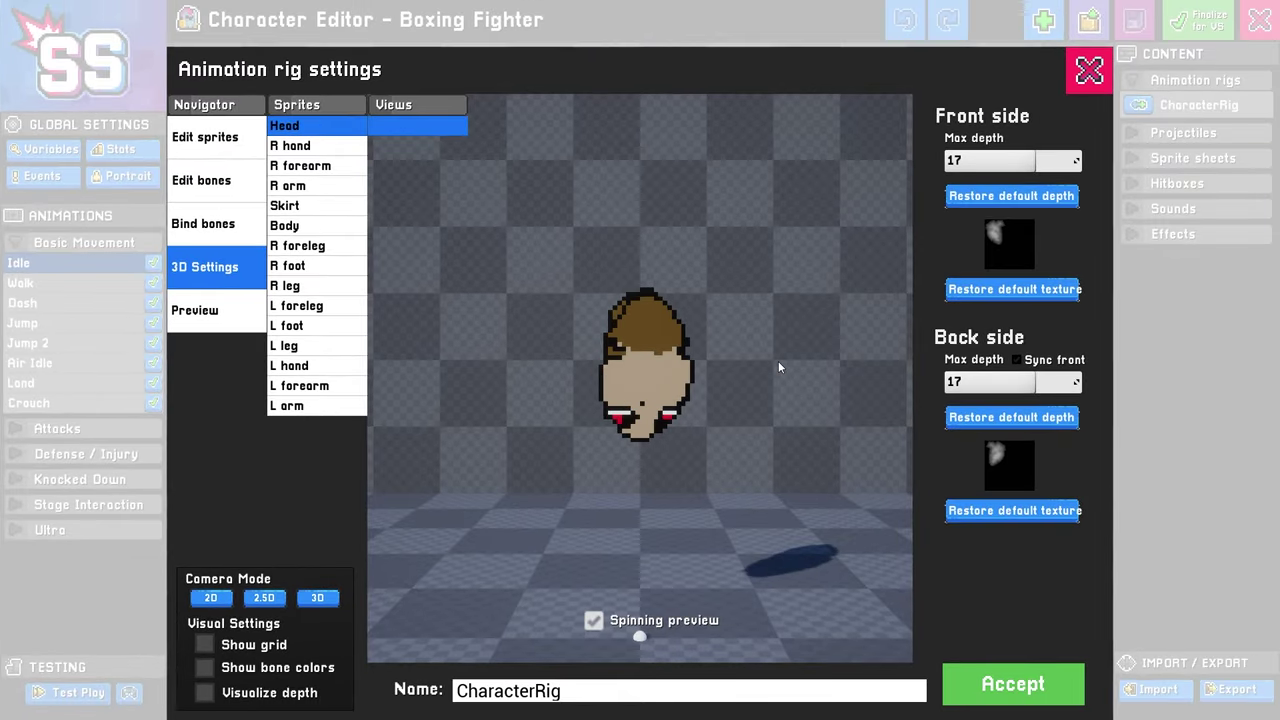
Toggle Retain closed outline for the Head sprite's back depth texture and accept the change
click(1009, 472)
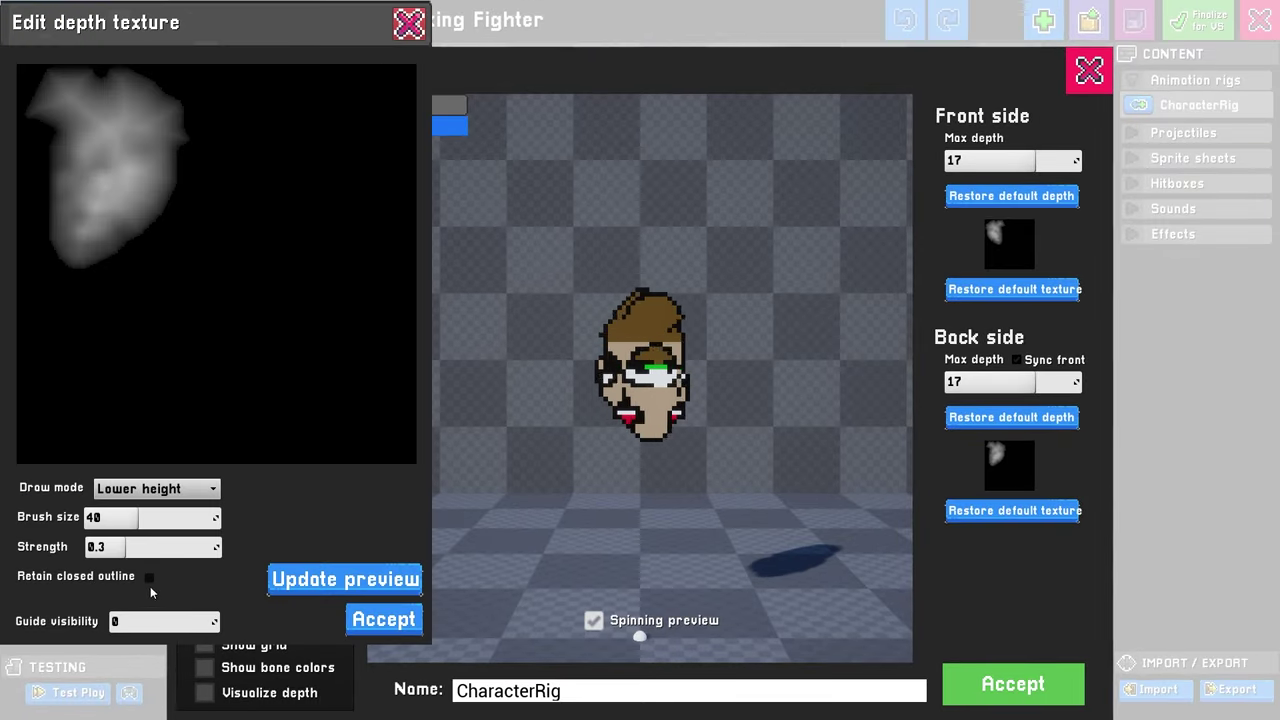
click(148, 578)
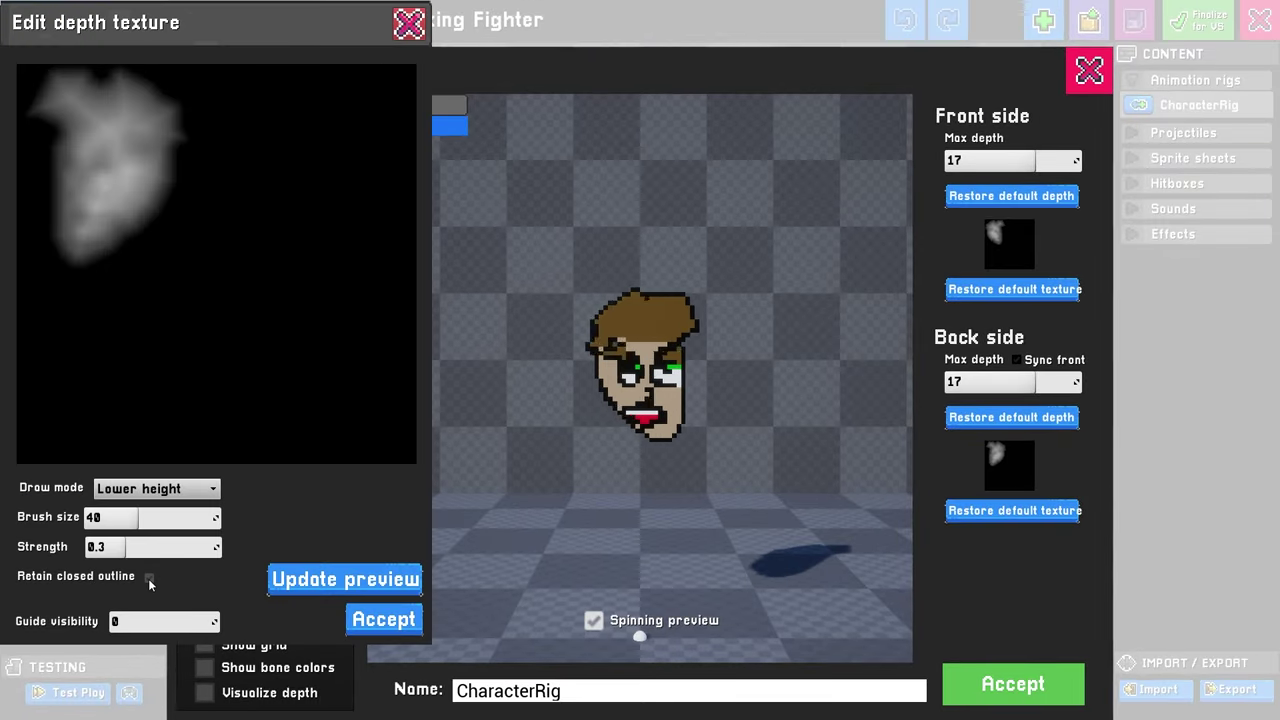
click(370, 620)
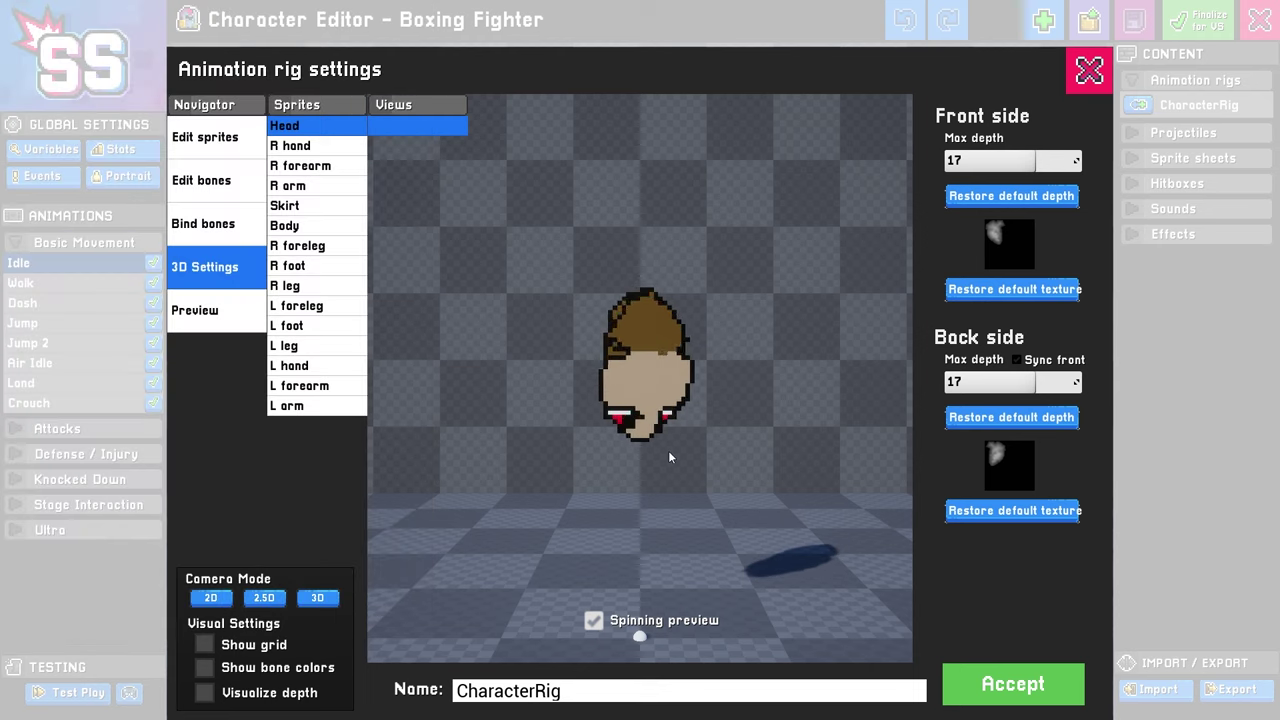
Set the max depth of the R hand sprite to 15 and of the L hand sprite to 12
click(318, 146)
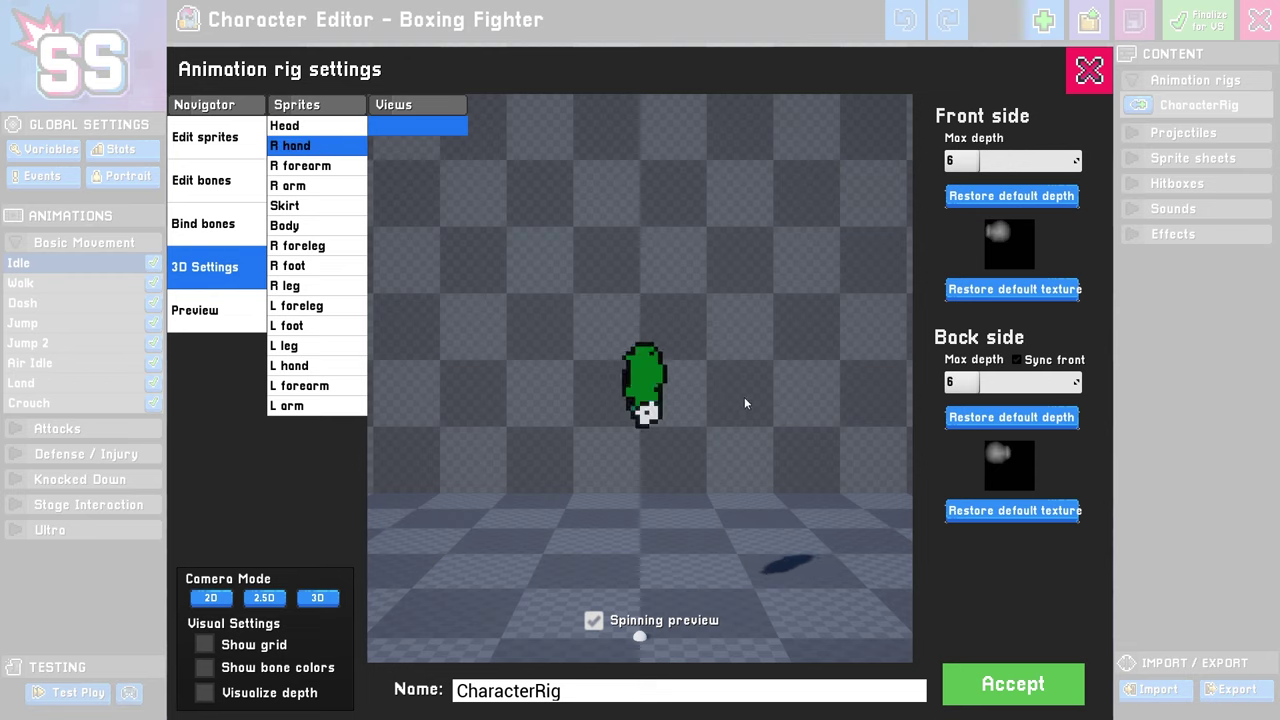
drag(980, 161, 1024, 161)
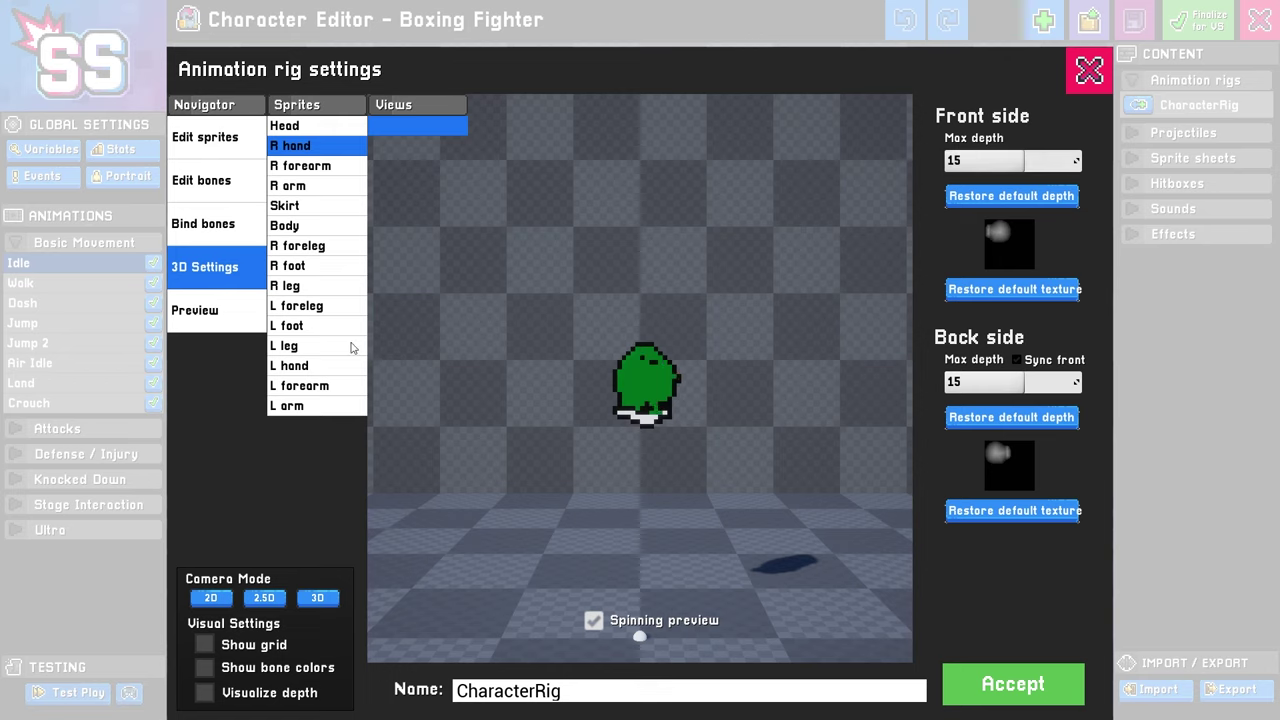
click(323, 366)
mouse_move(997, 152)
mouse_down()
mouse_move(1030, 152)
mouse_move(1012, 160)
mouse_up()
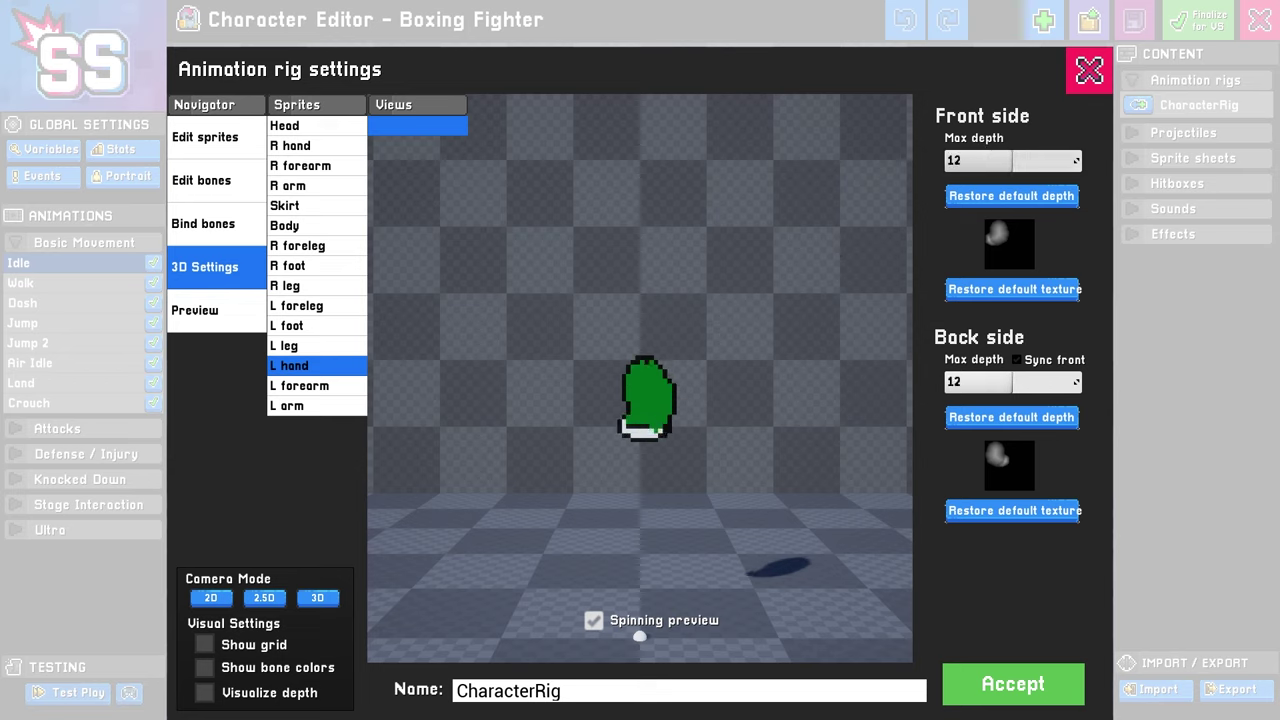
Preview the assembled rig, accept its changes, and save the character as Boxing Fighter
click(203, 312)
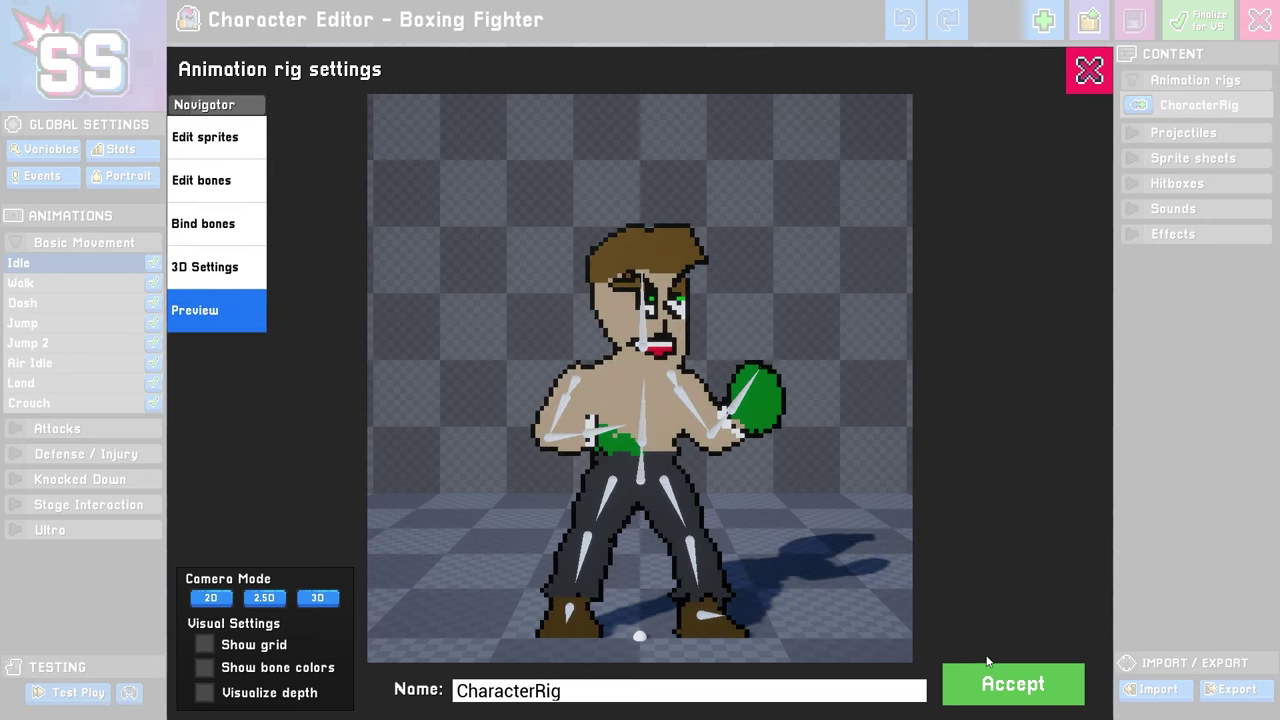
click(1010, 684)
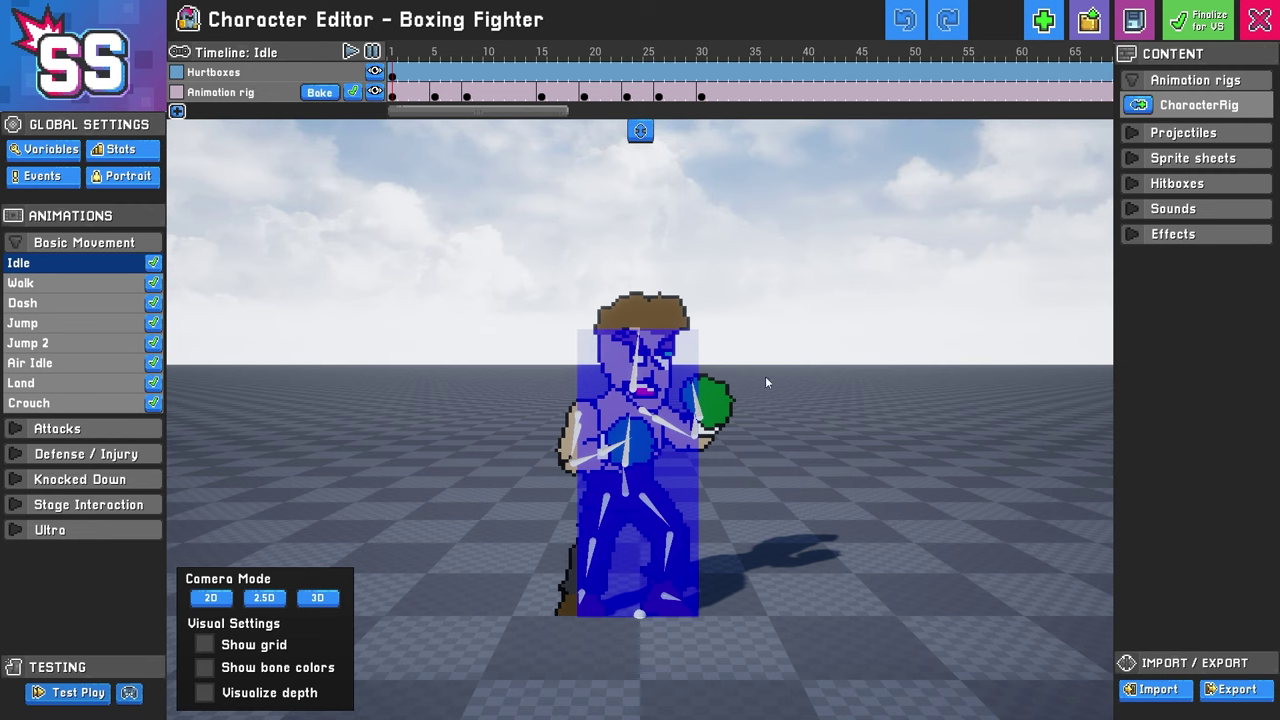
click(1134, 20)
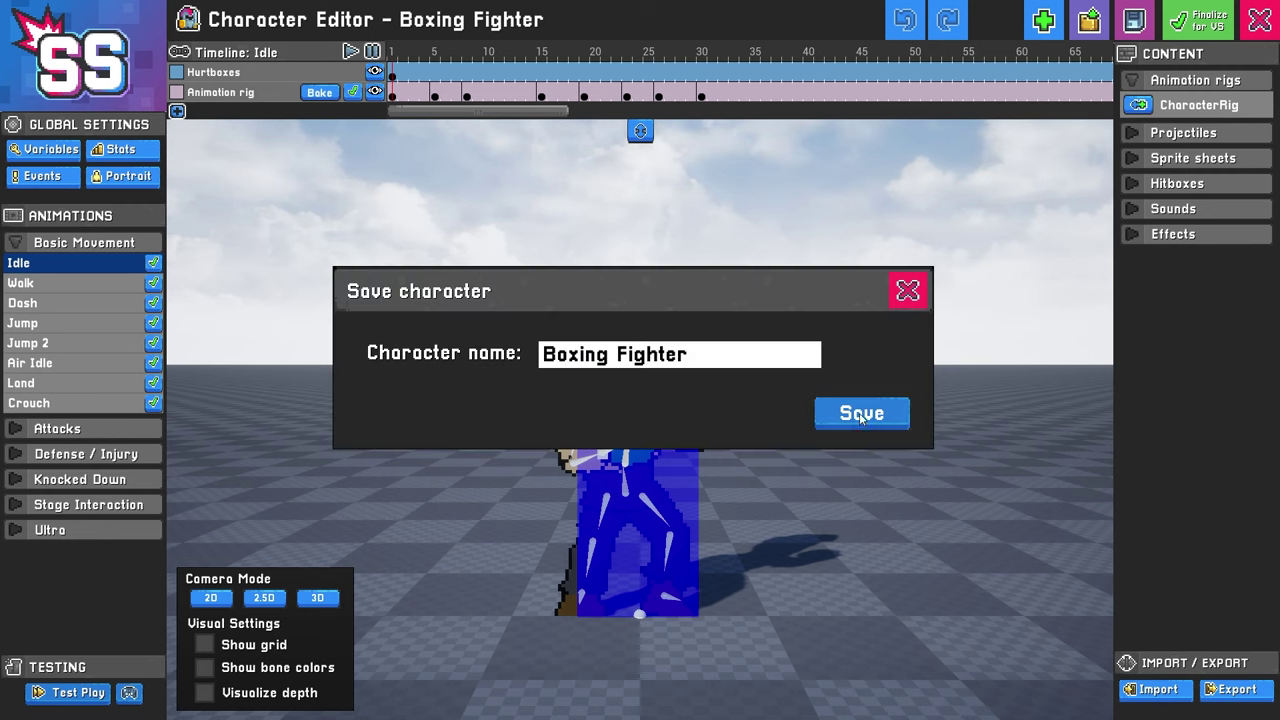
click(861, 413)
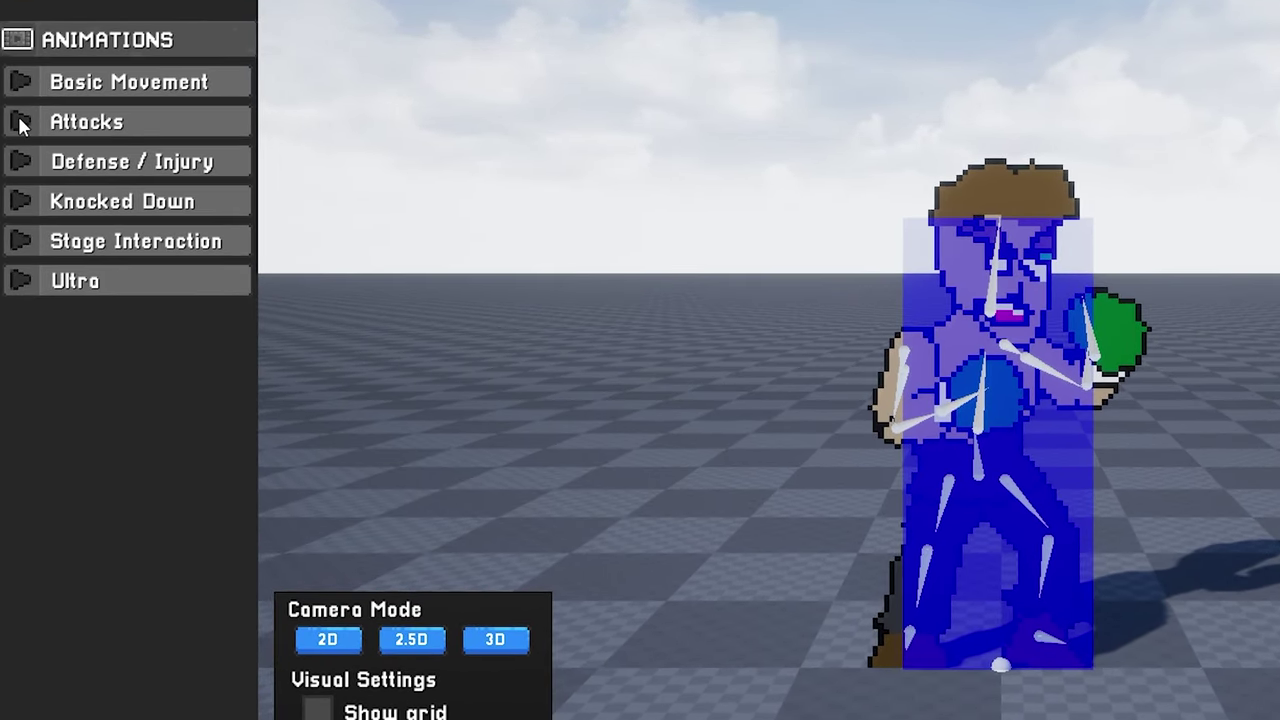
Expand the Attacks animations, look at the A and B attacks, and return to the A attack
click(22, 122)
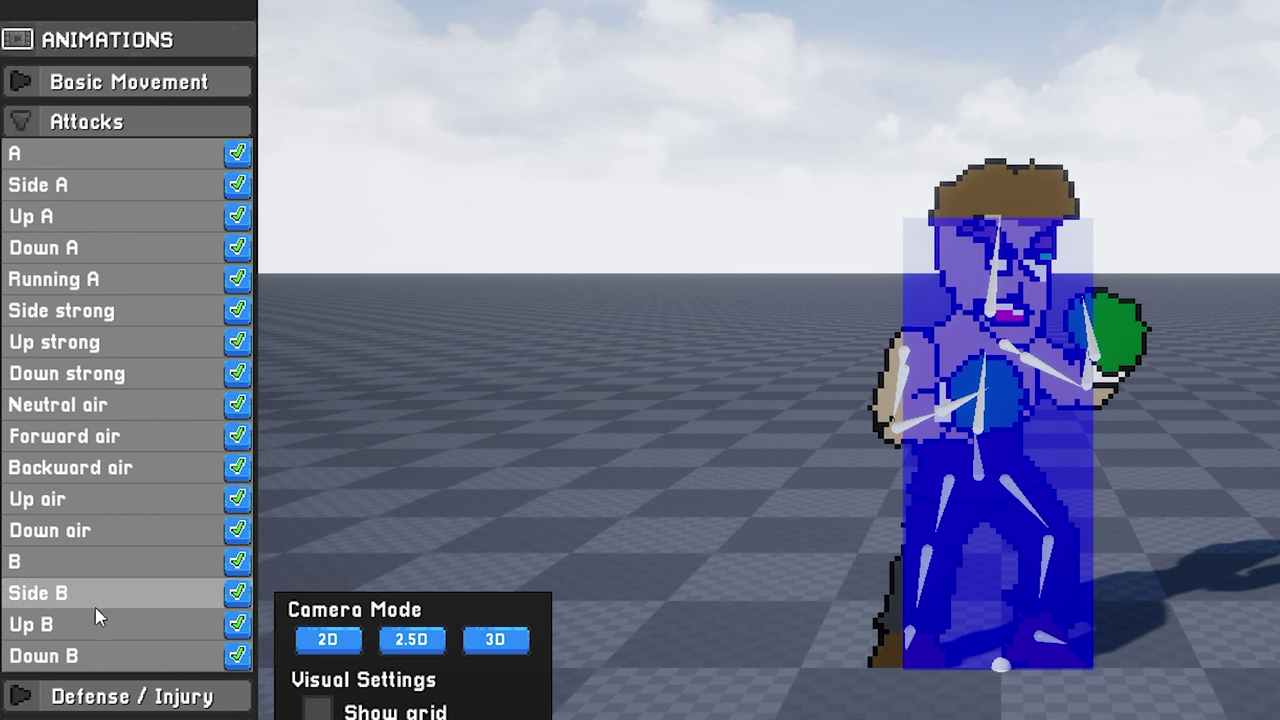
click(86, 165)
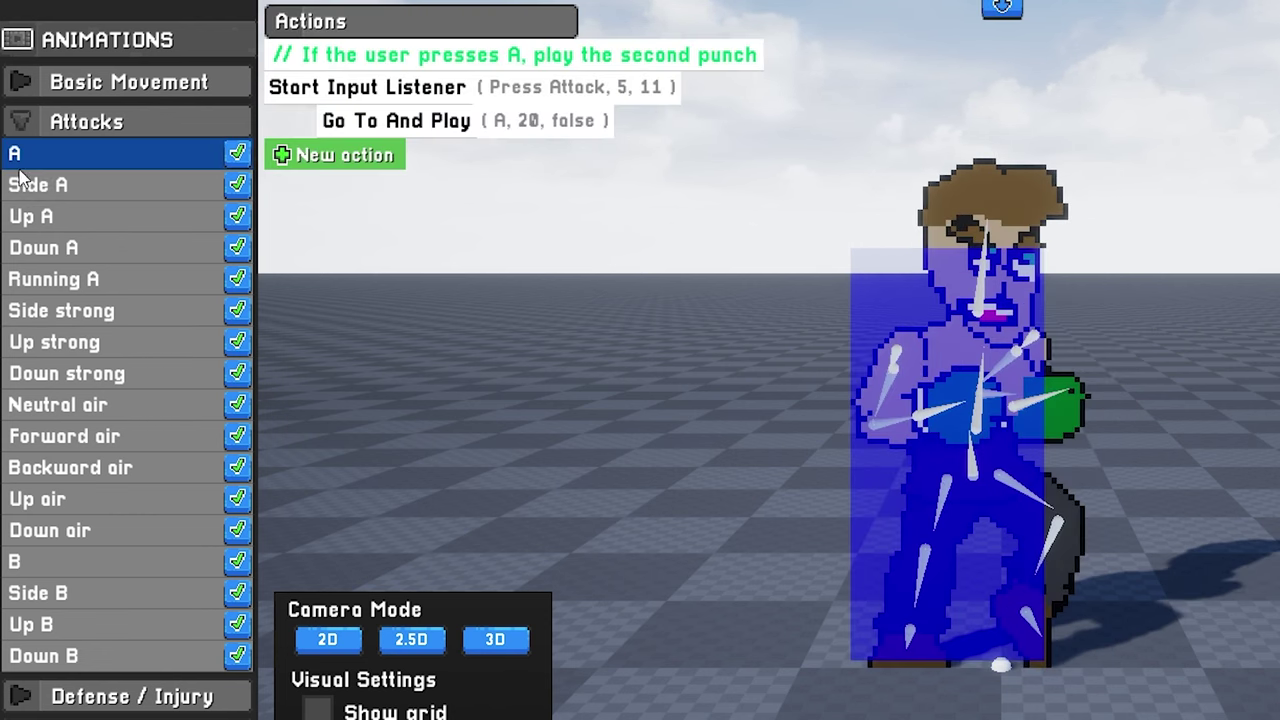
click(92, 562)
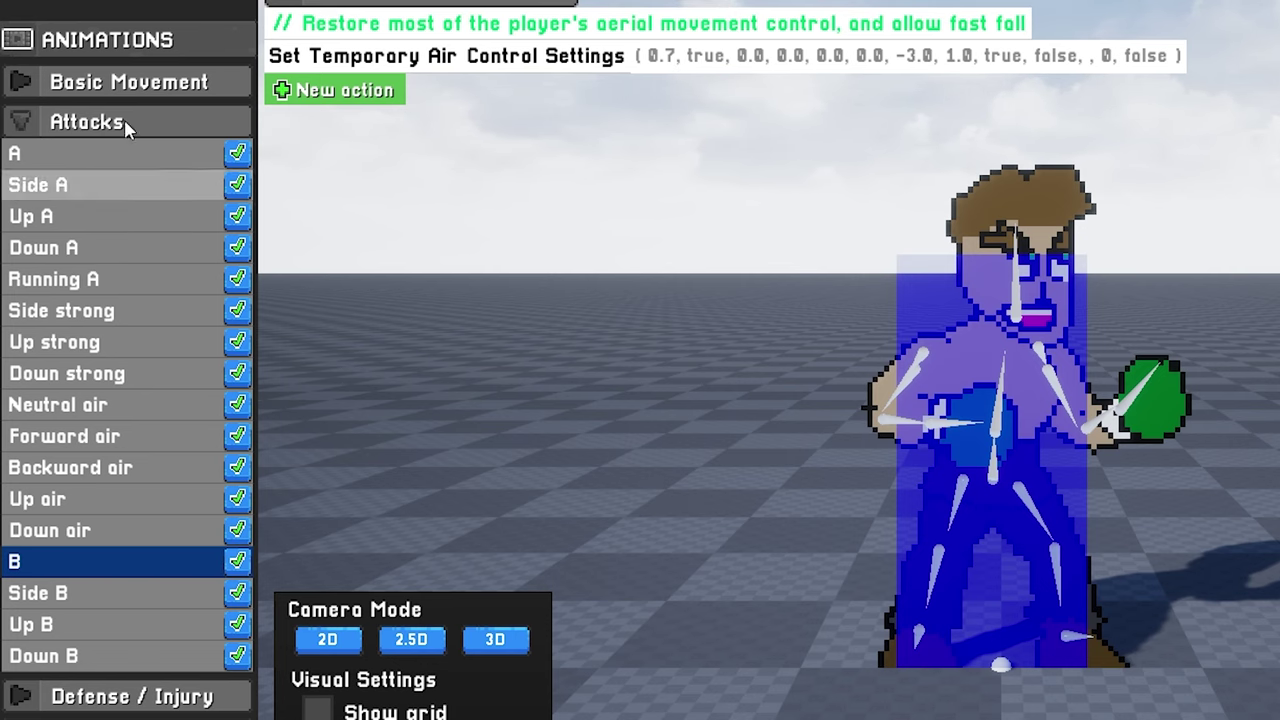
click(121, 152)
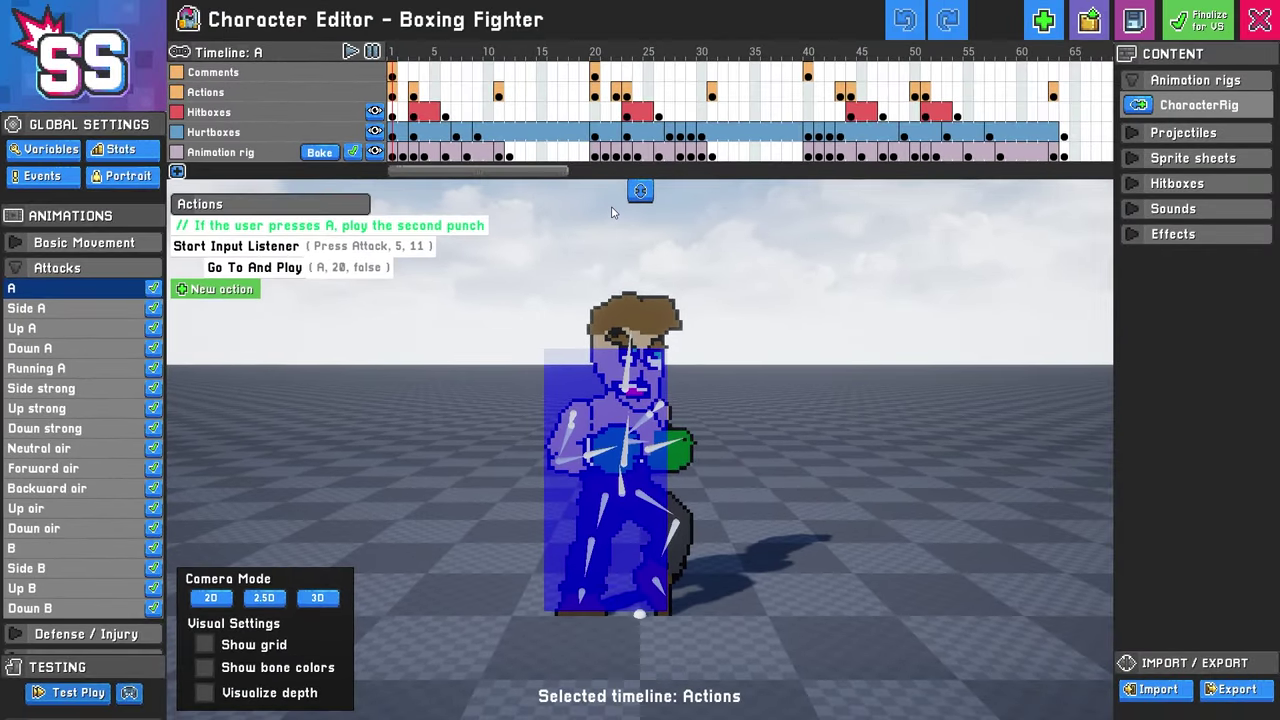
Play the A attack animation and go through its punch sections on the Comments and Actions timelines up to frame 63
click(350, 52)
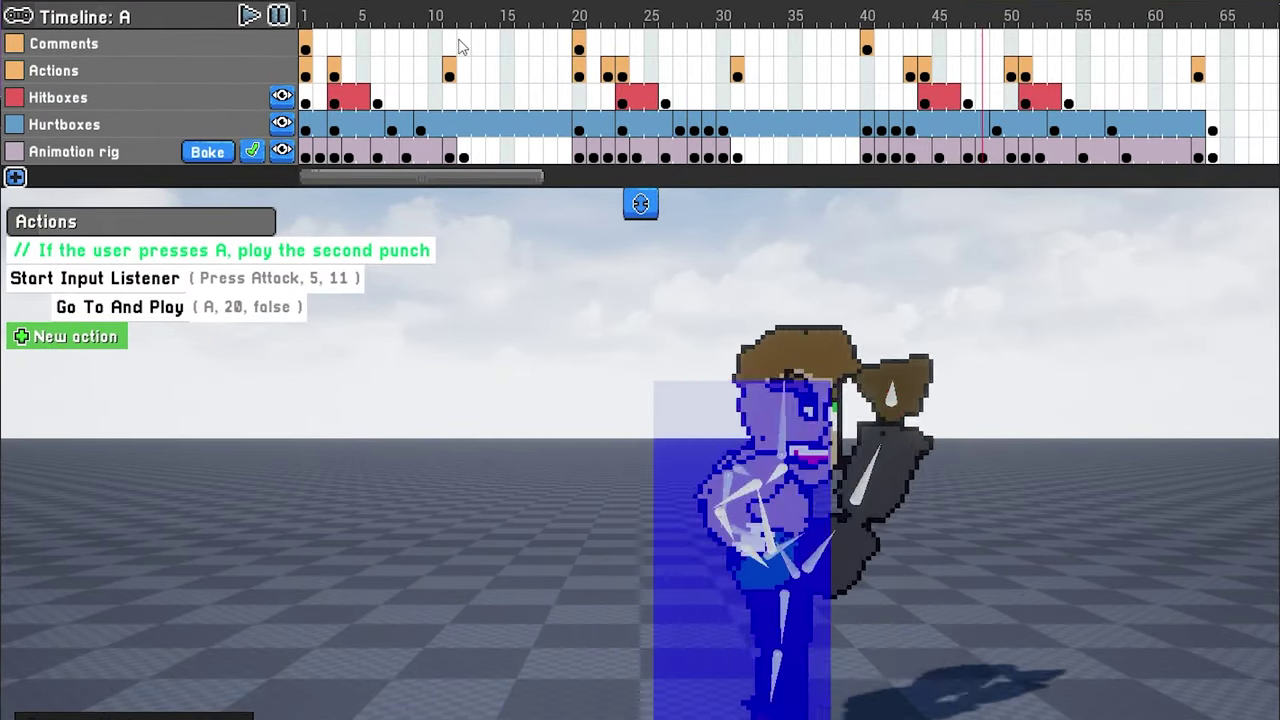
click(336, 46)
drag(458, 43, 570, 45)
drag(310, 50, 1200, 74)
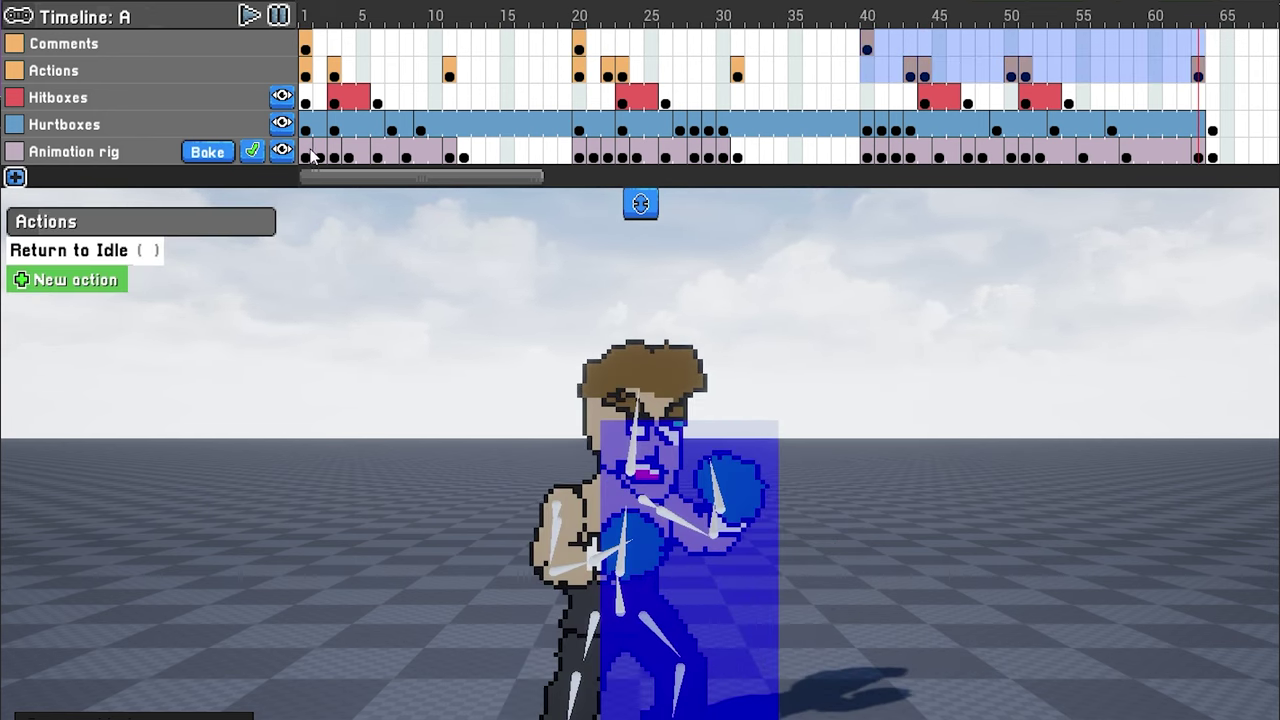
Examine the first punch's keyframes on the animation rig, hurtboxes, hitboxes, actions and comments timelines of the A attack
click(312, 157)
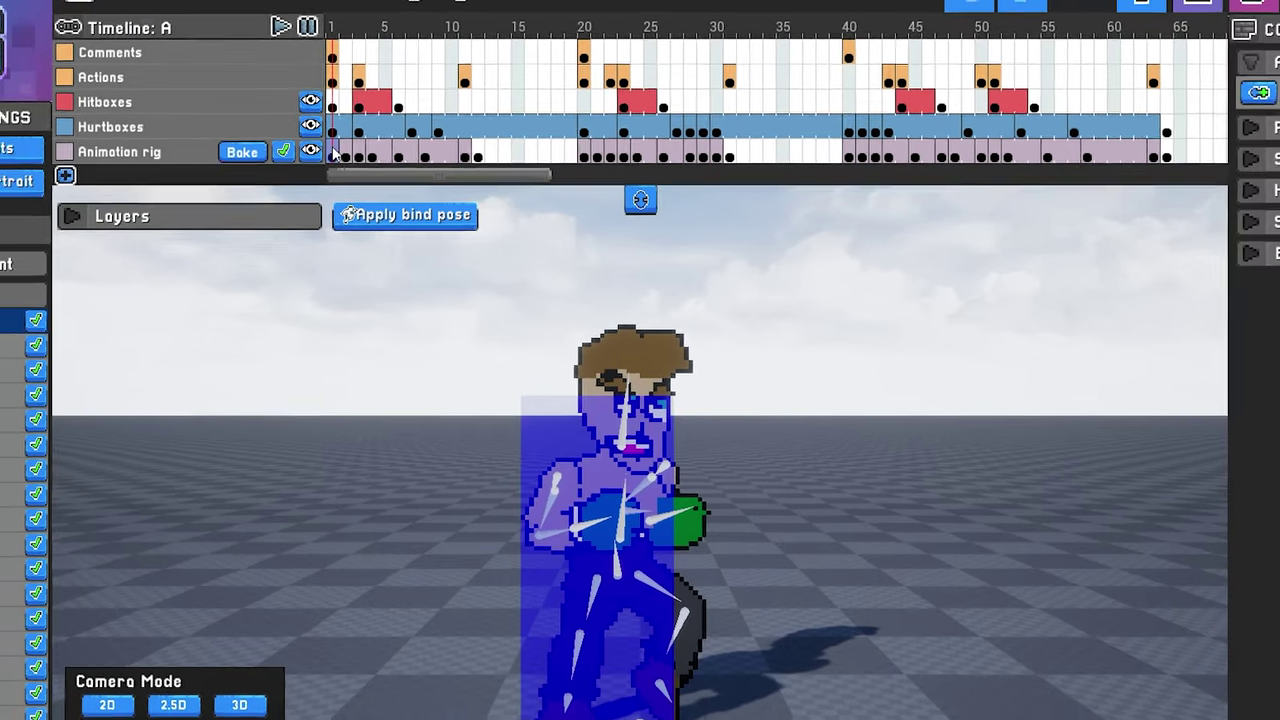
drag(307, 147, 345, 148)
click(397, 136)
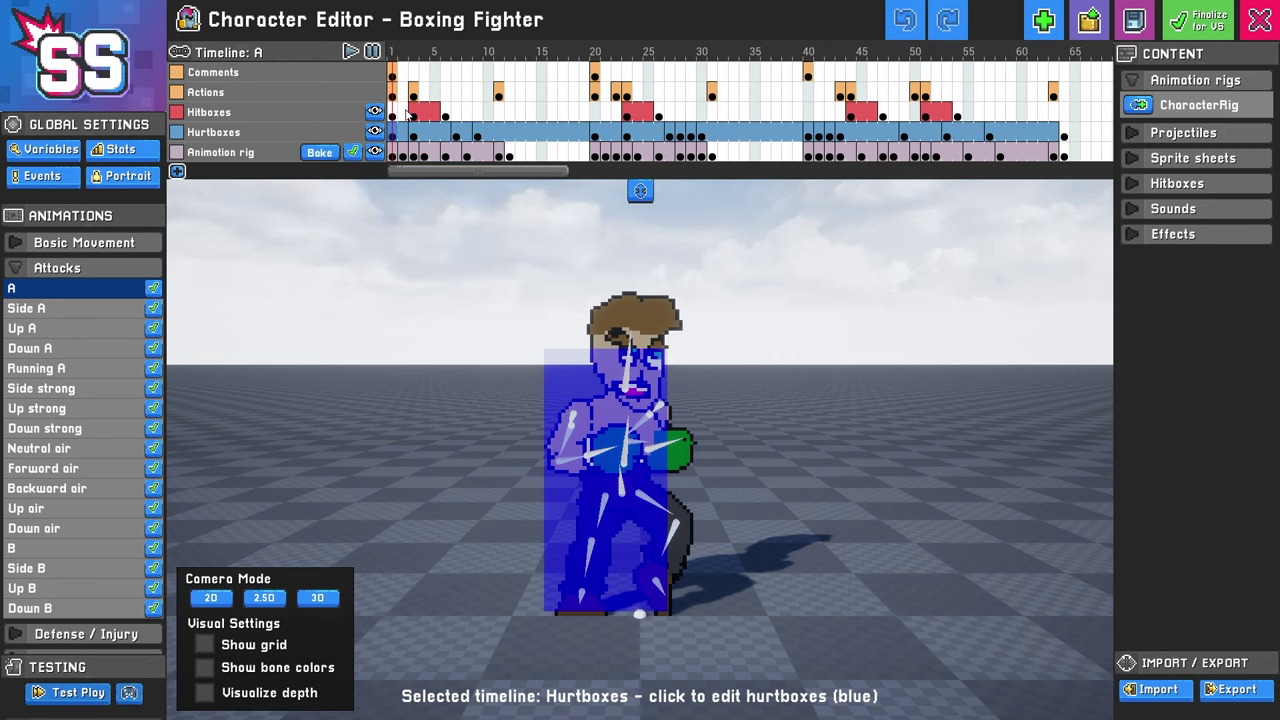
click(414, 115)
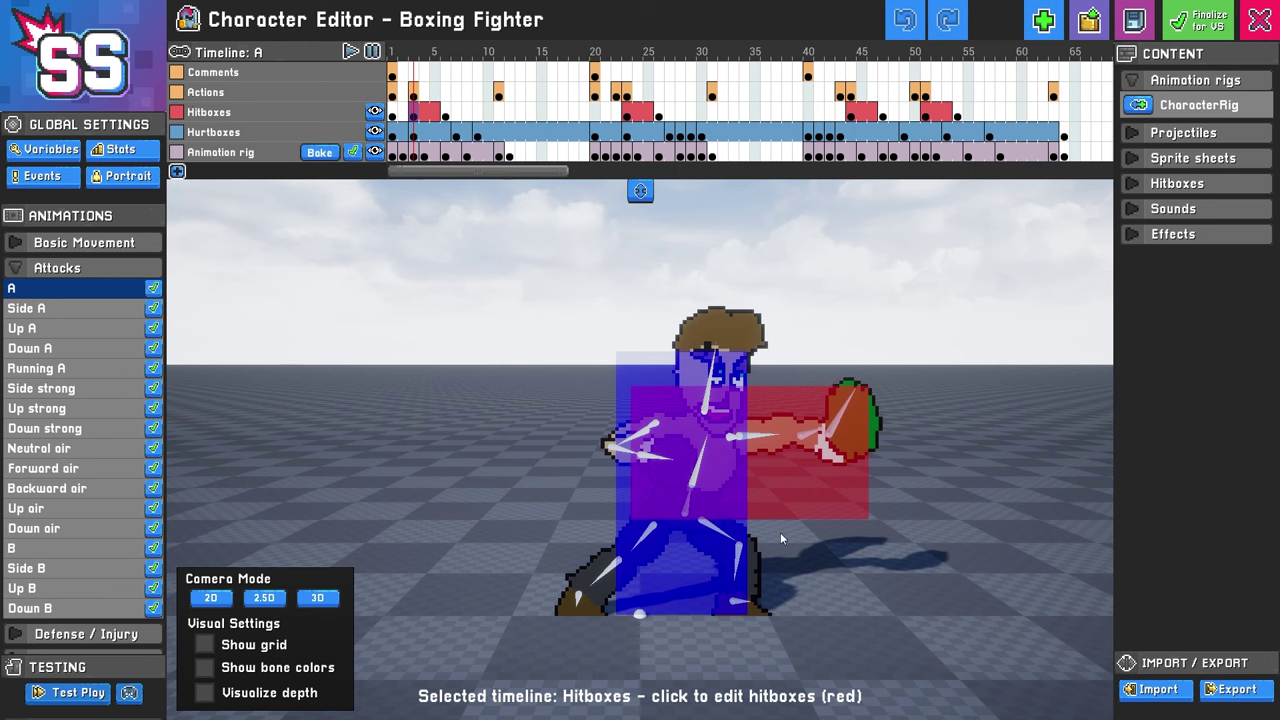
click(396, 96)
click(392, 77)
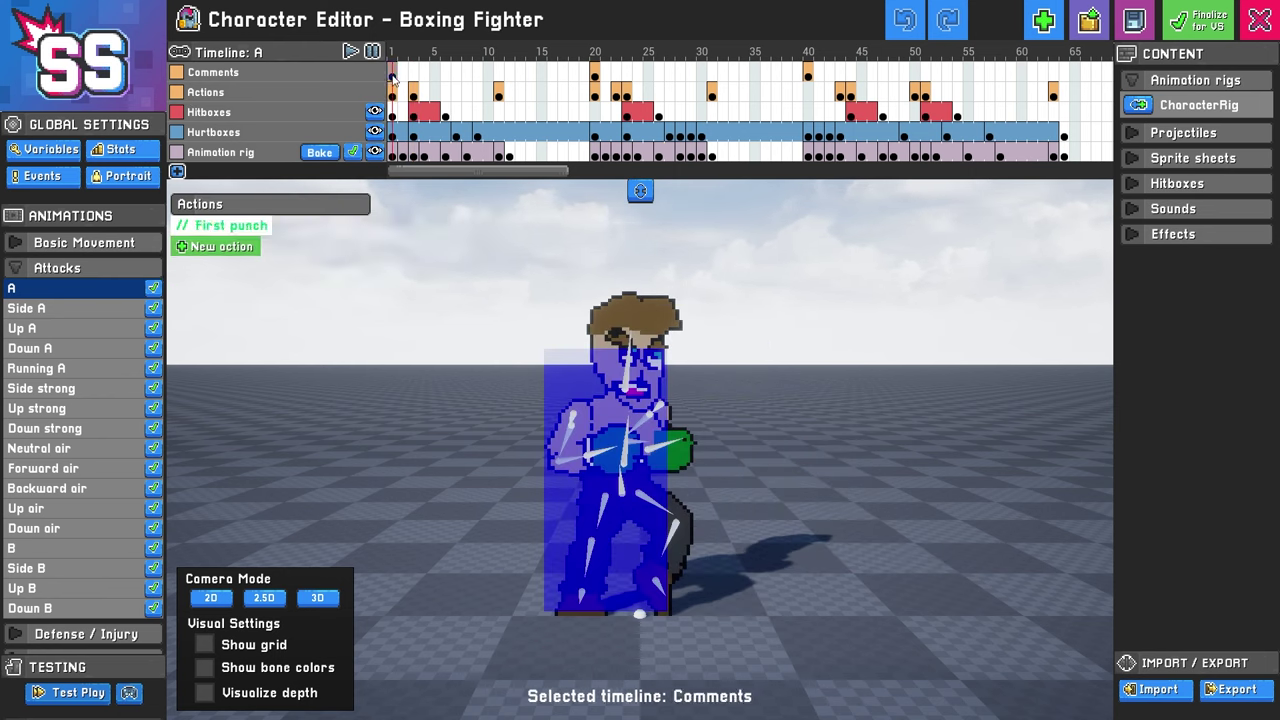
click(393, 152)
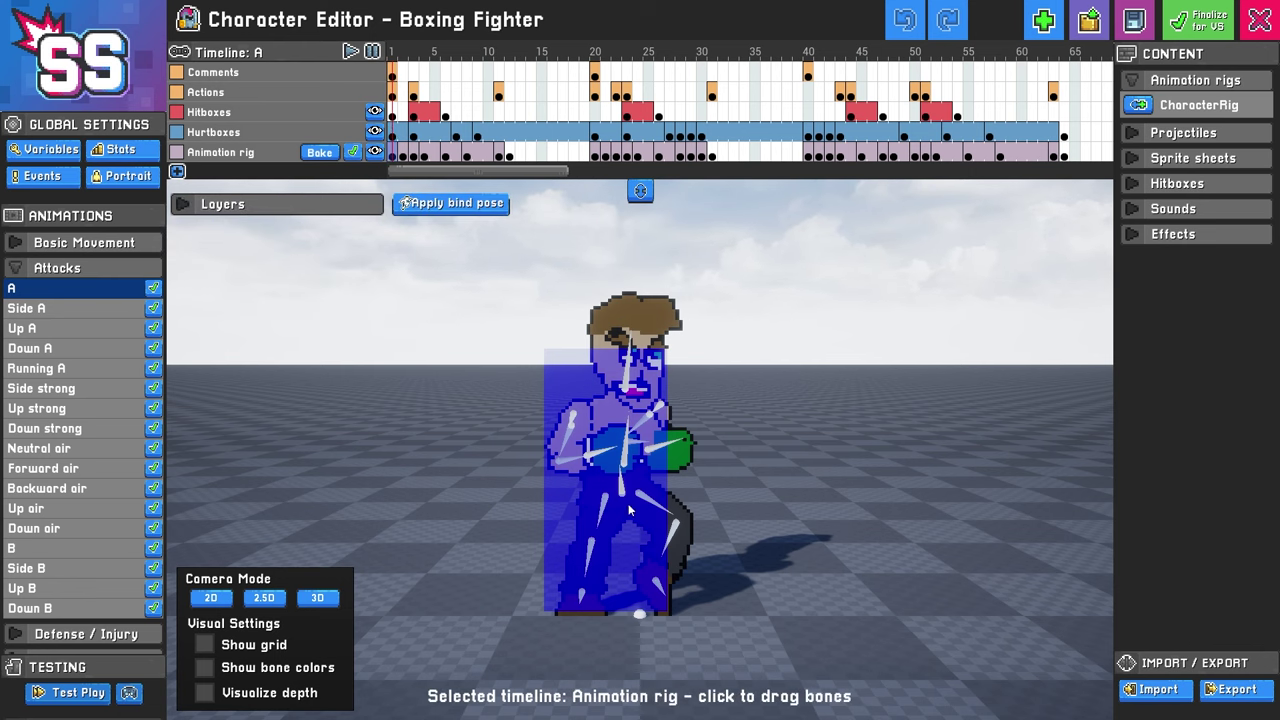
drag(398, 133, 428, 138)
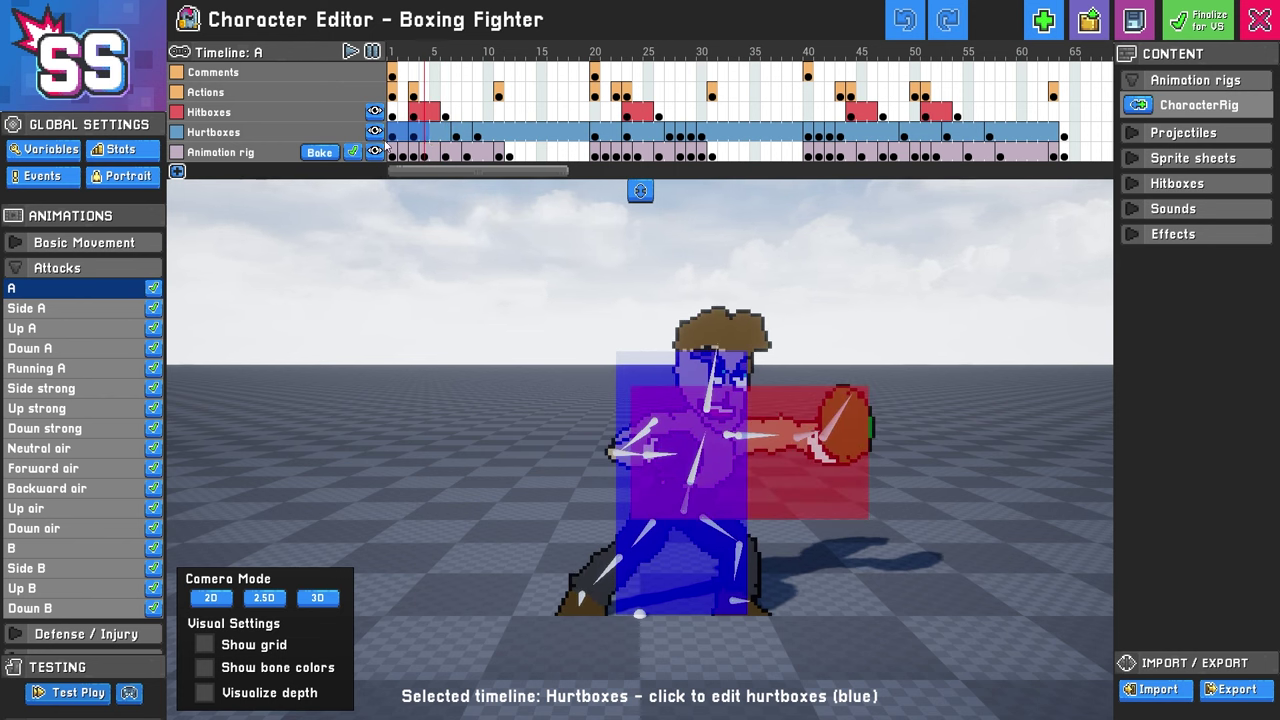
Hide the hurtboxes and step through the first four animation rig frames of the A attack
click(375, 132)
click(392, 153)
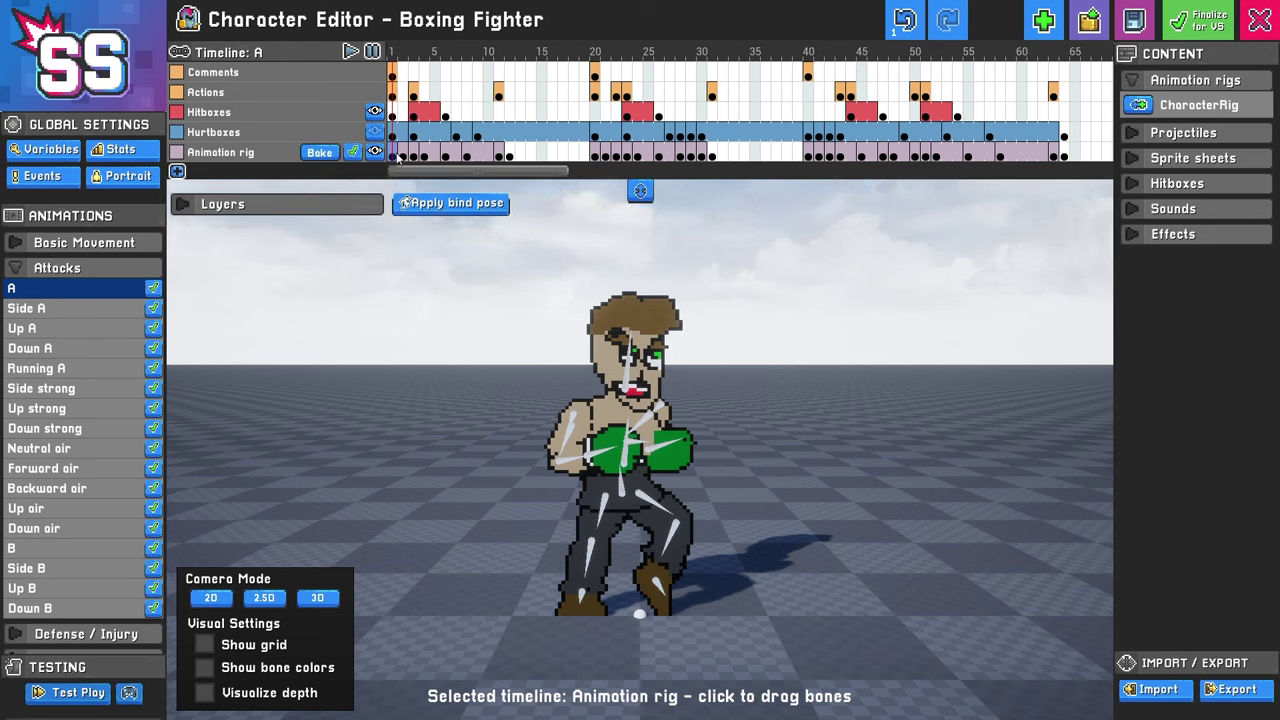
drag(397, 157, 424, 159)
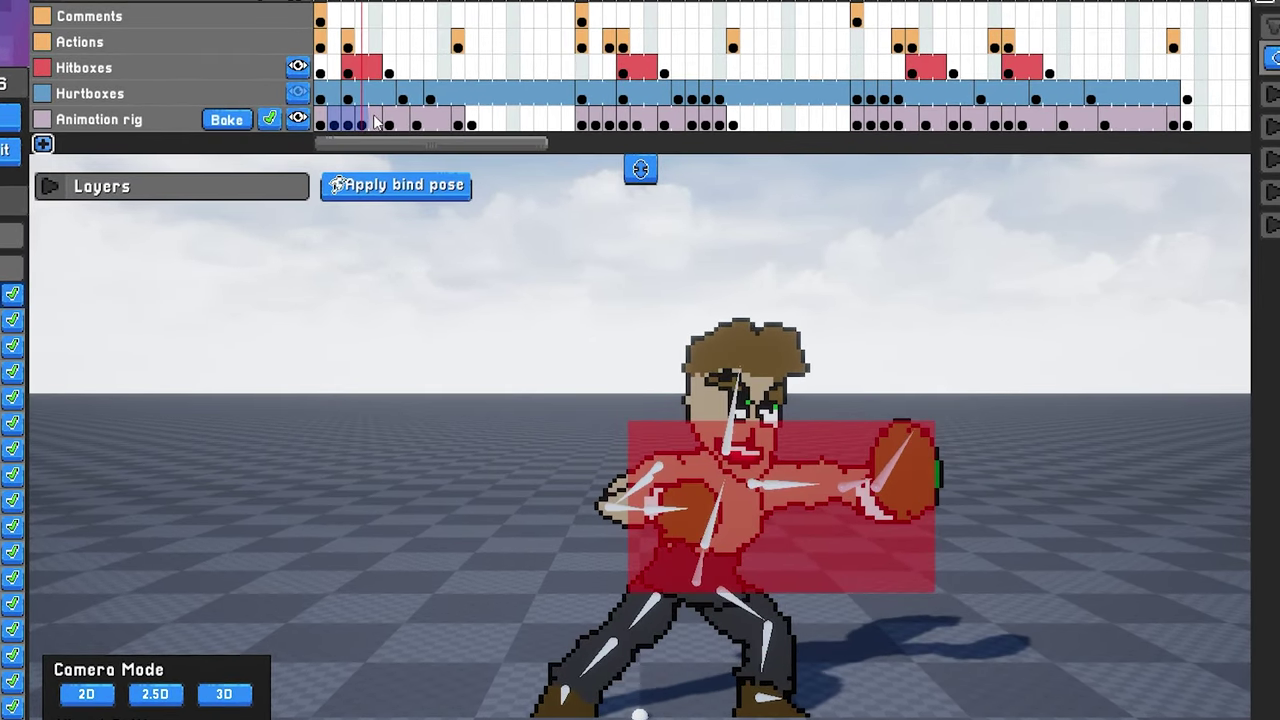